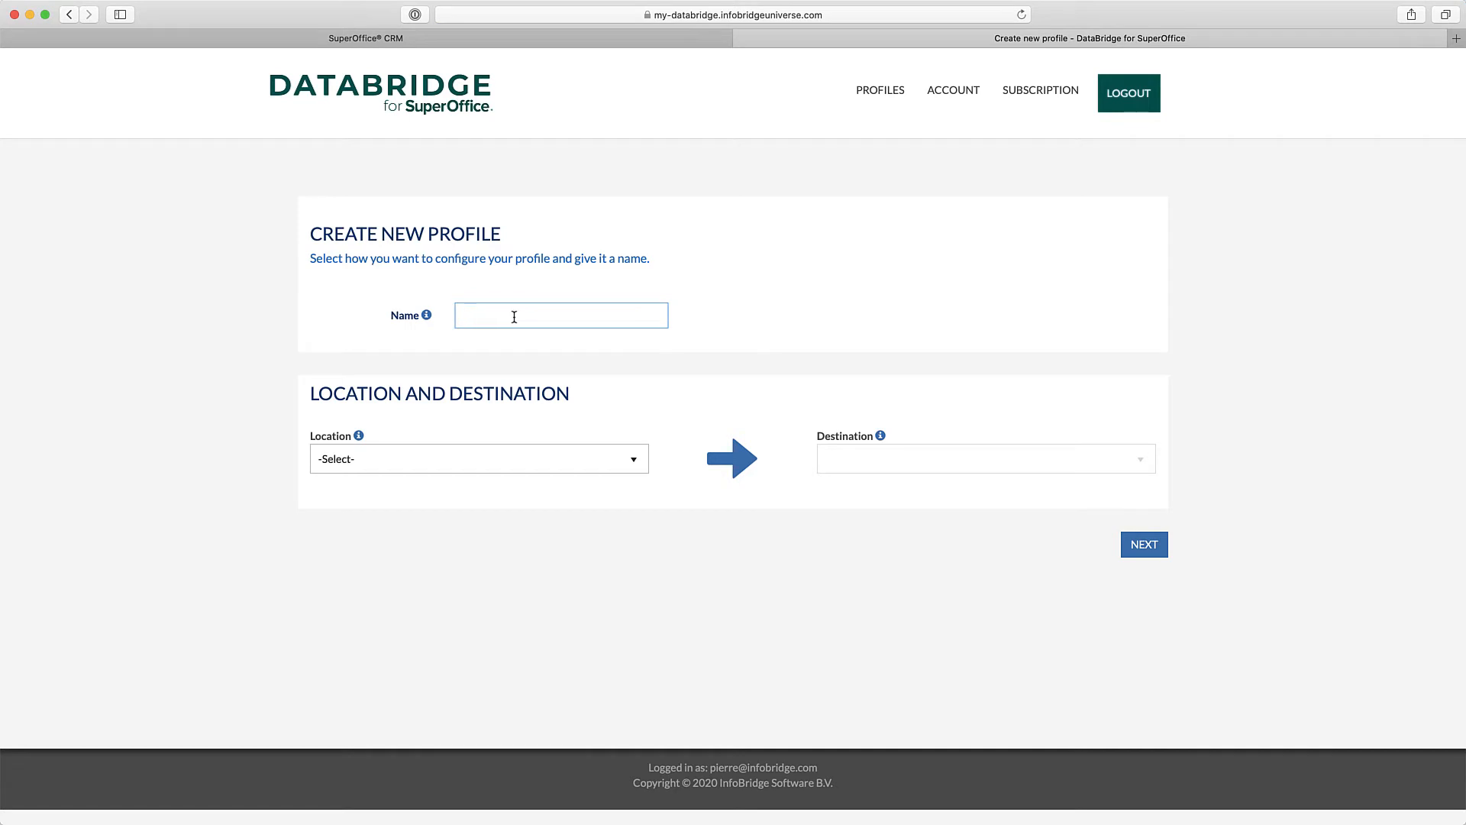
- Create a profile named "SAP Complete->SuperOffice" with Dropbox as its location and SuperOffice CRM Online as its destination
type("SAP Complete->SuperOffice")
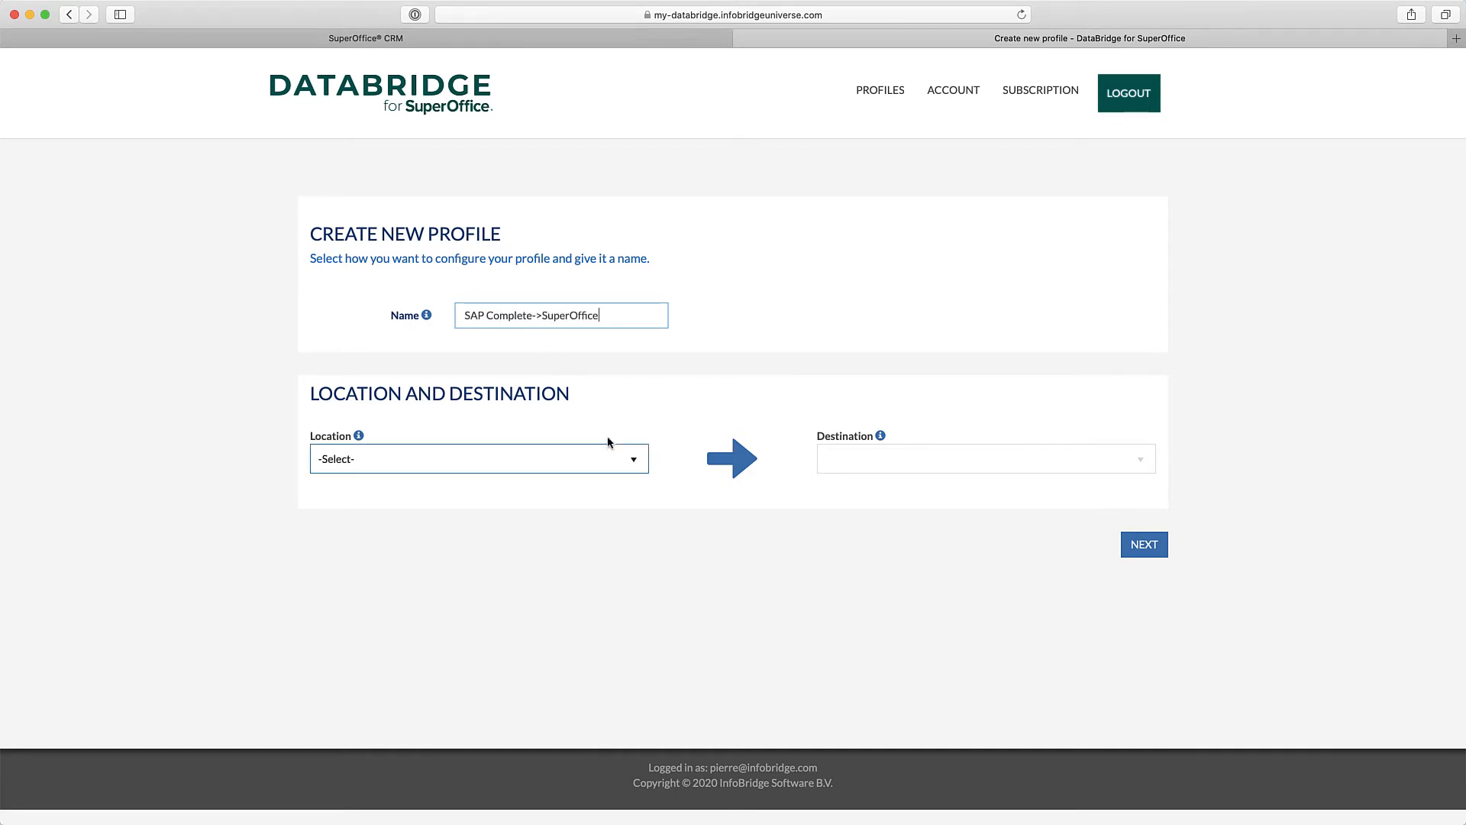
left_click(640, 464)
scroll(643, 538, "down", 4)
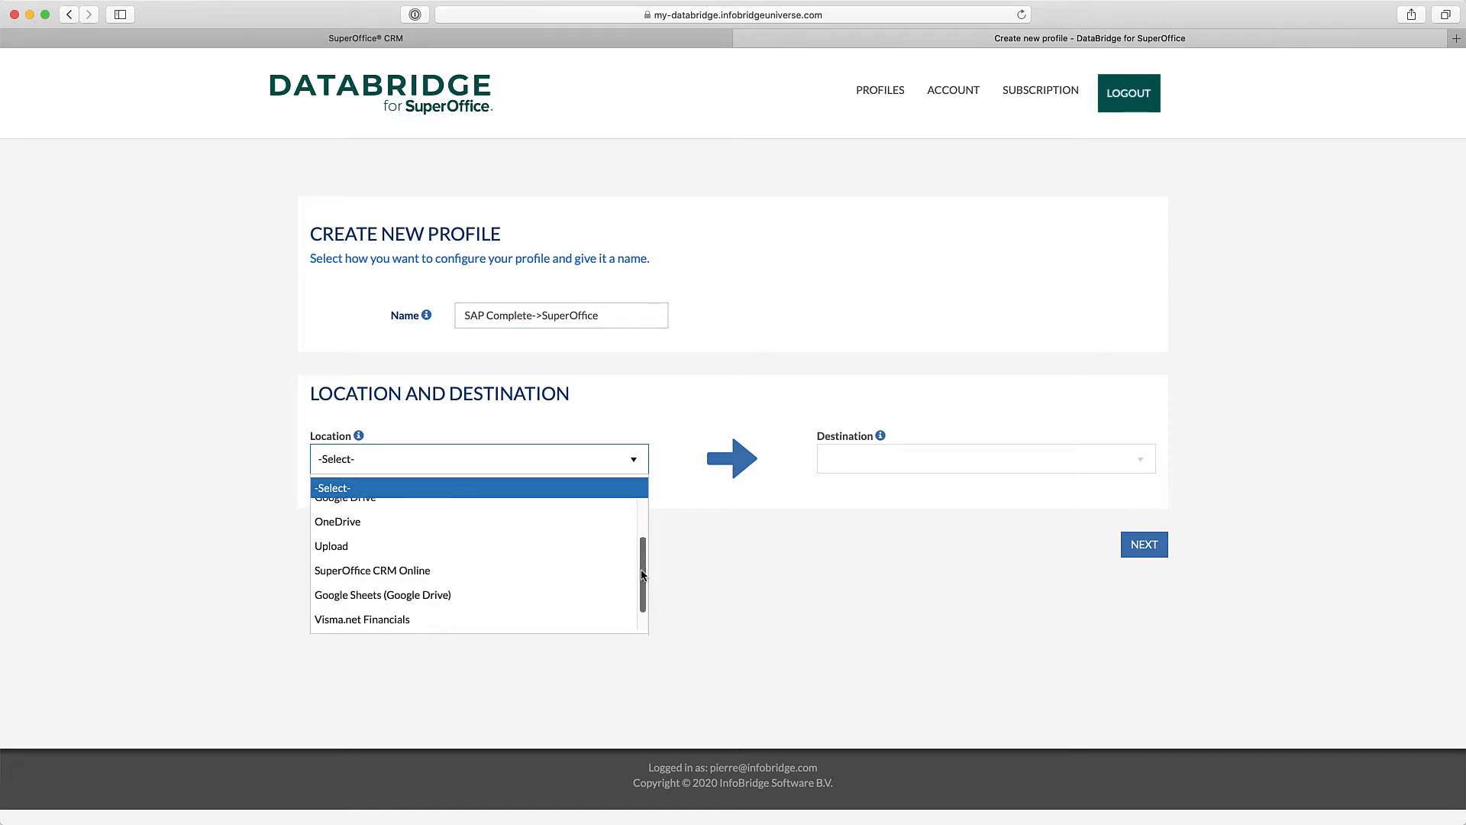
scroll(645, 507, "up", 5)
left_click(489, 510)
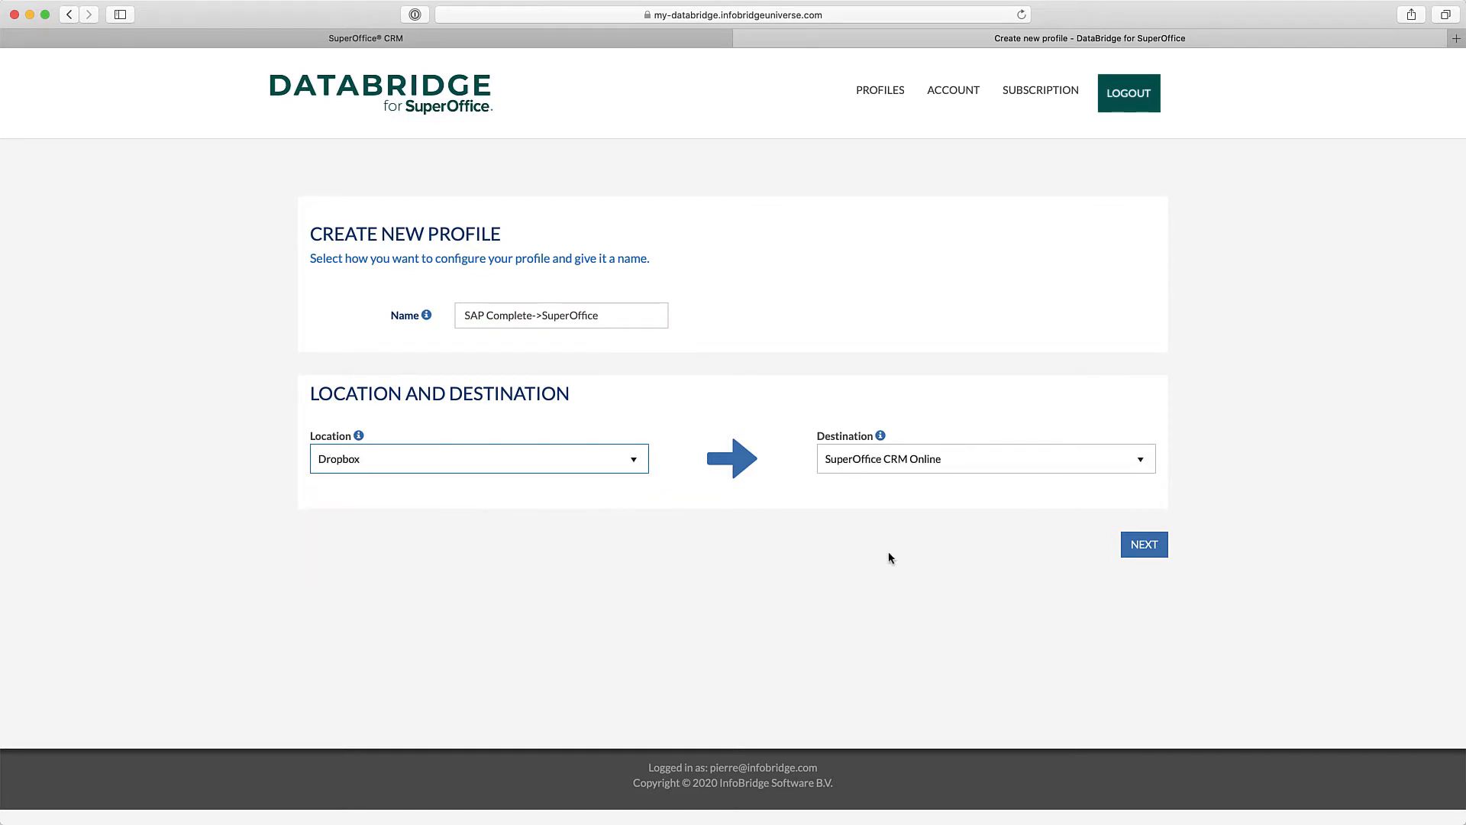
left_click(1138, 460)
left_click(1105, 498)
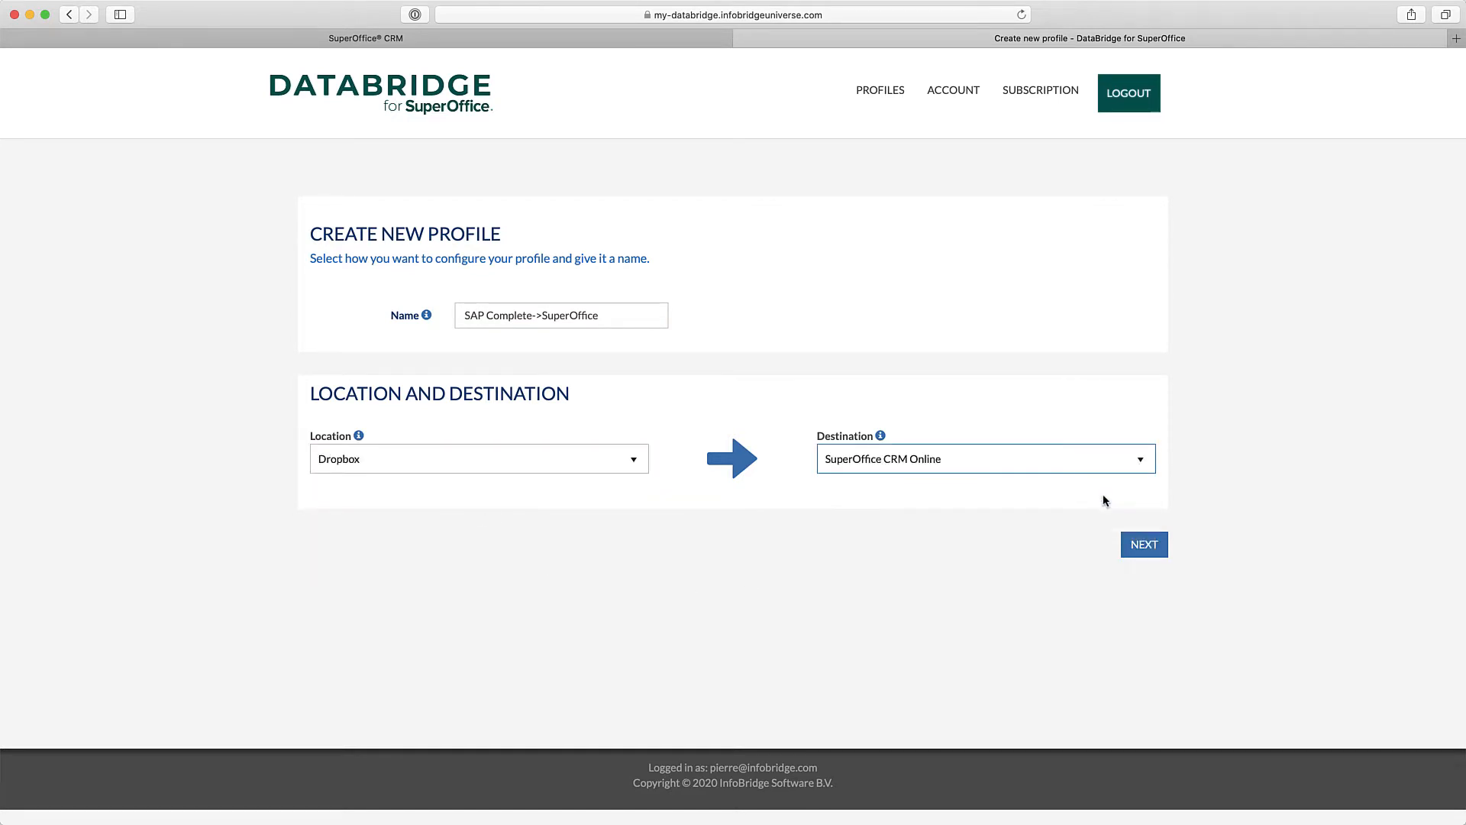
left_click(1143, 545)
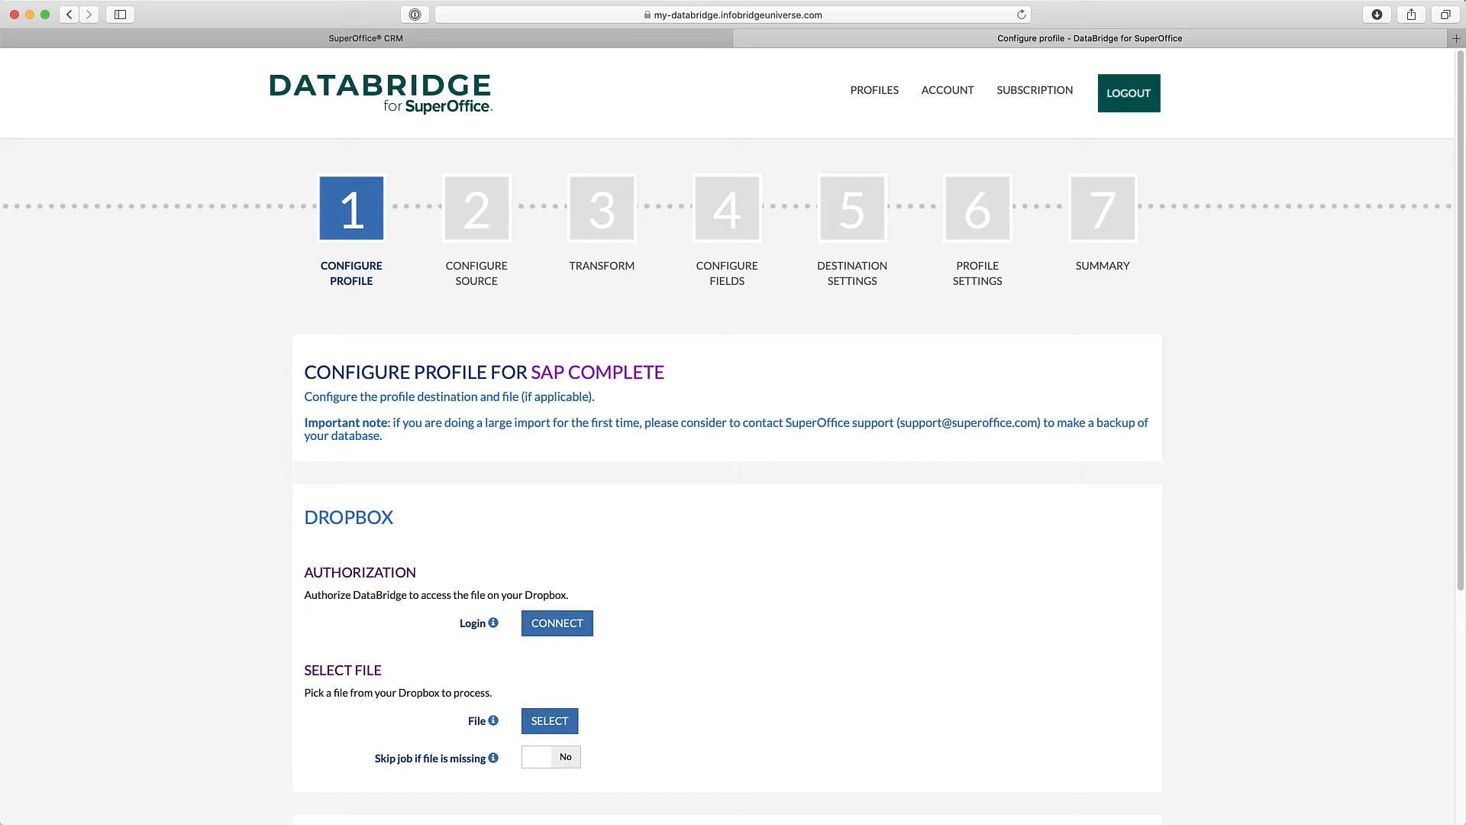
- Authorize the Dropbox connection, choose "SAP - Customer Info.xlsx" as the file to process, and proceed to the source configuration
left_click(574, 625)
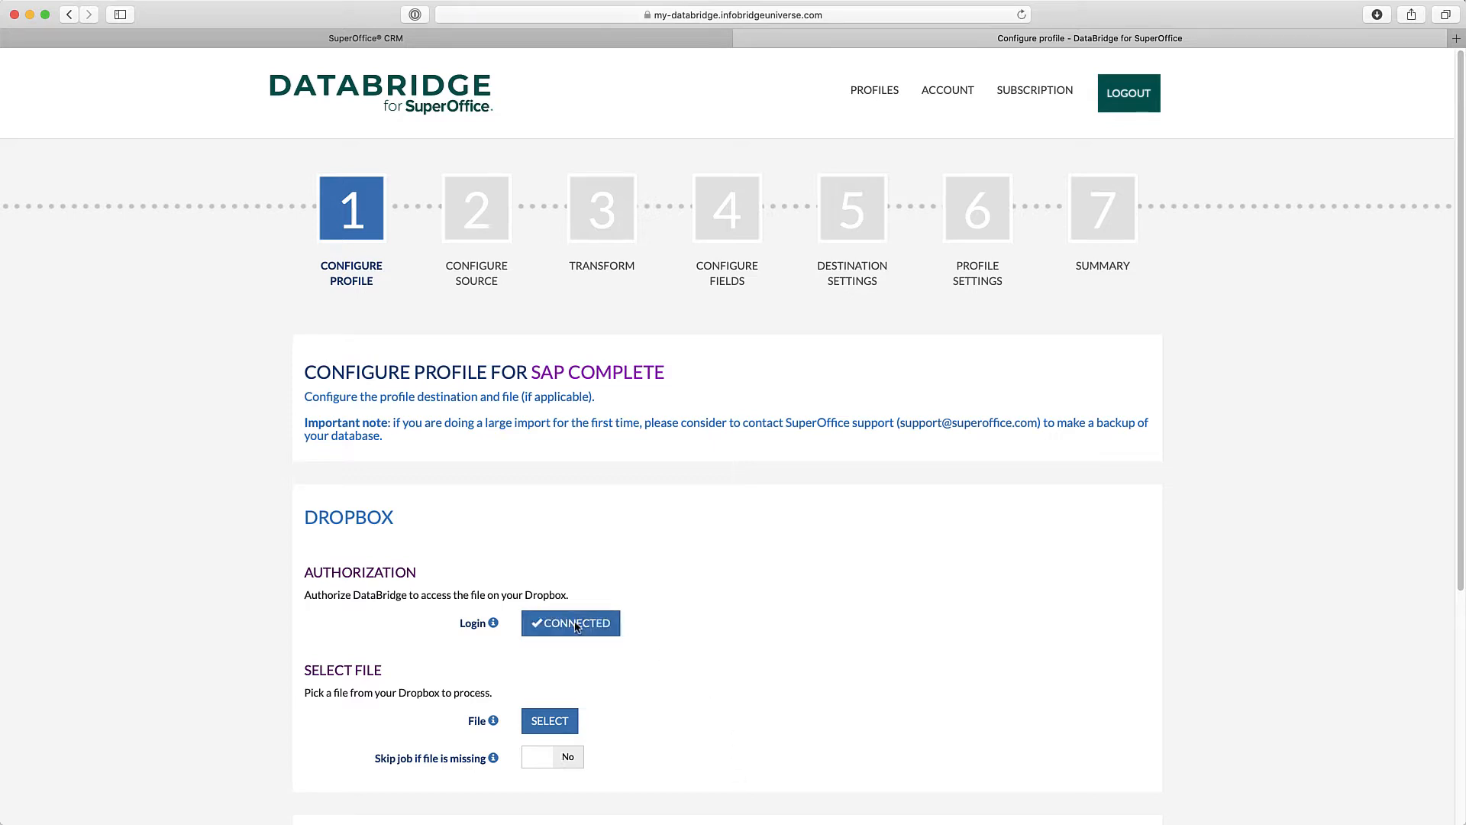
left_click(560, 723)
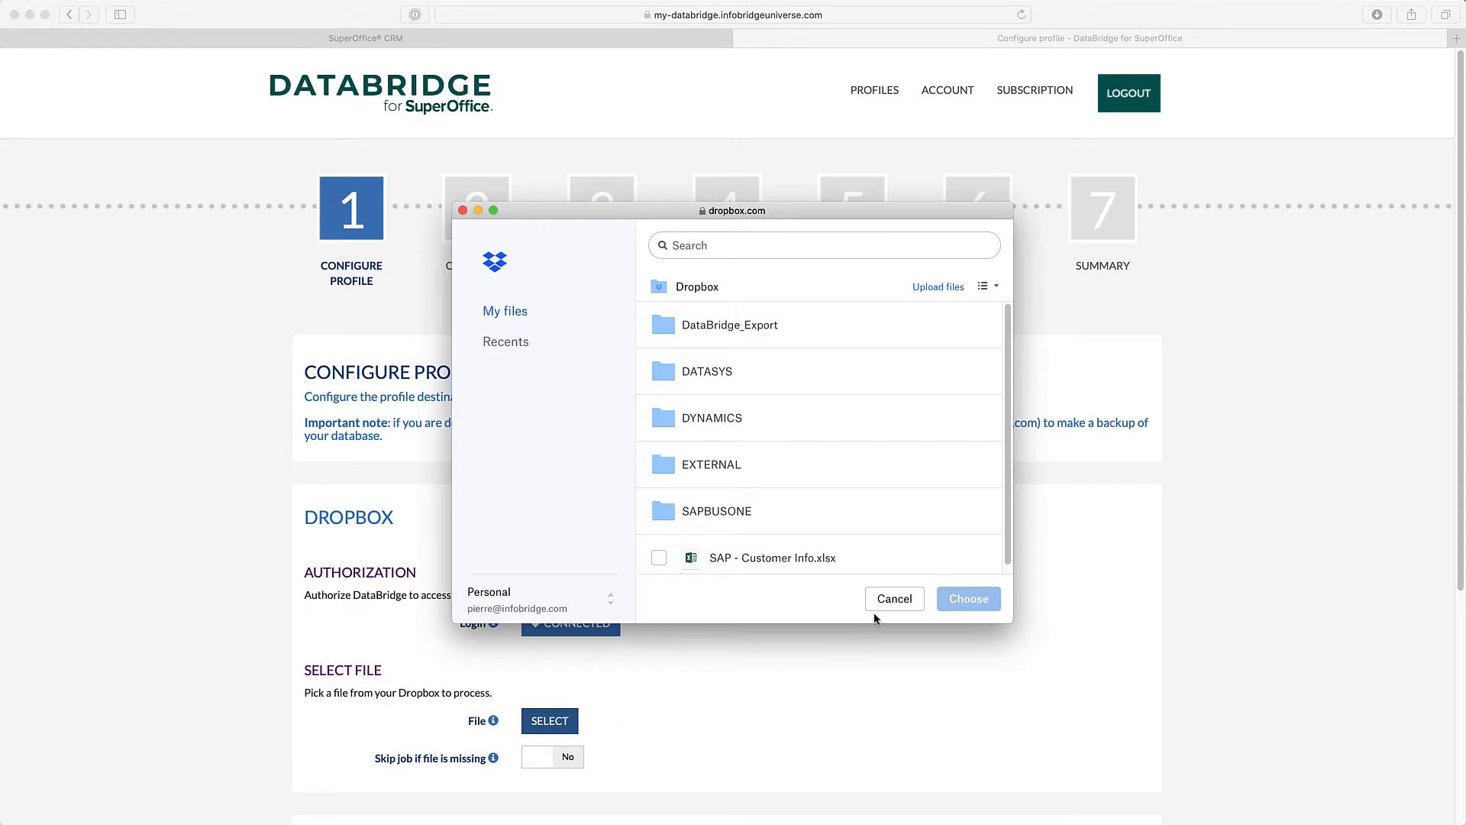
left_click(913, 569)
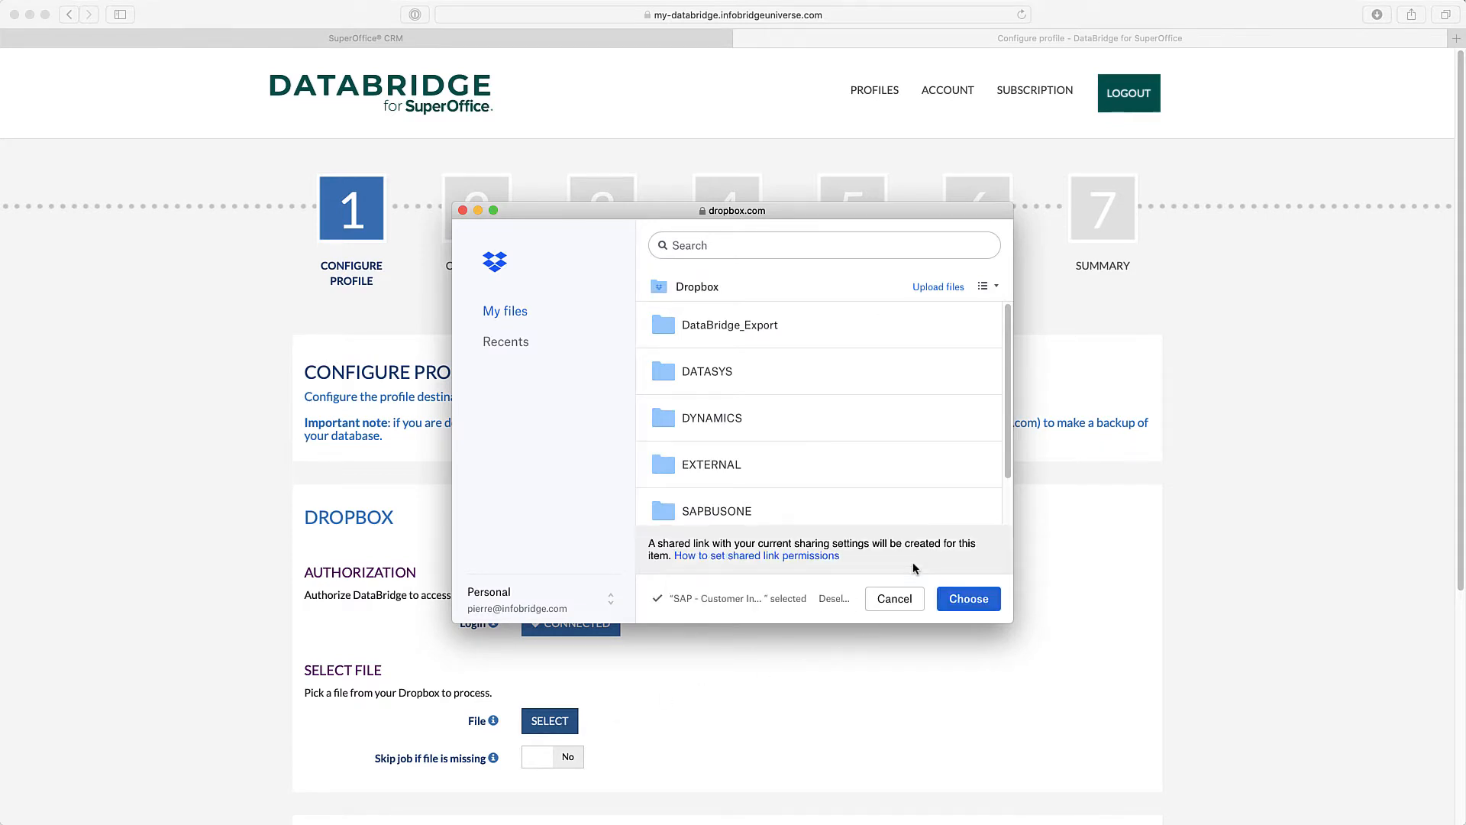
left_click(967, 601)
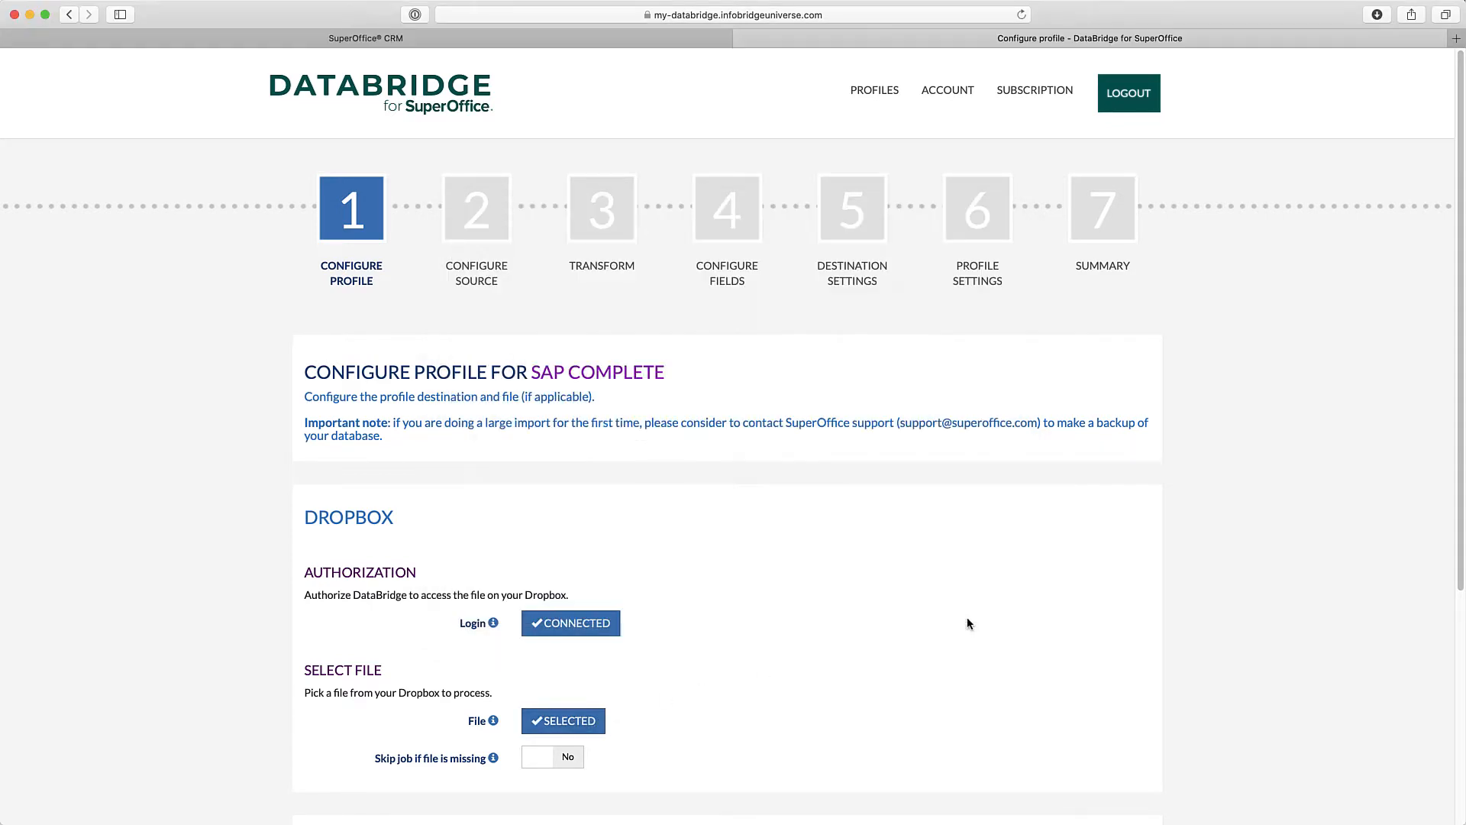
scroll(1054, 725, "down", 5)
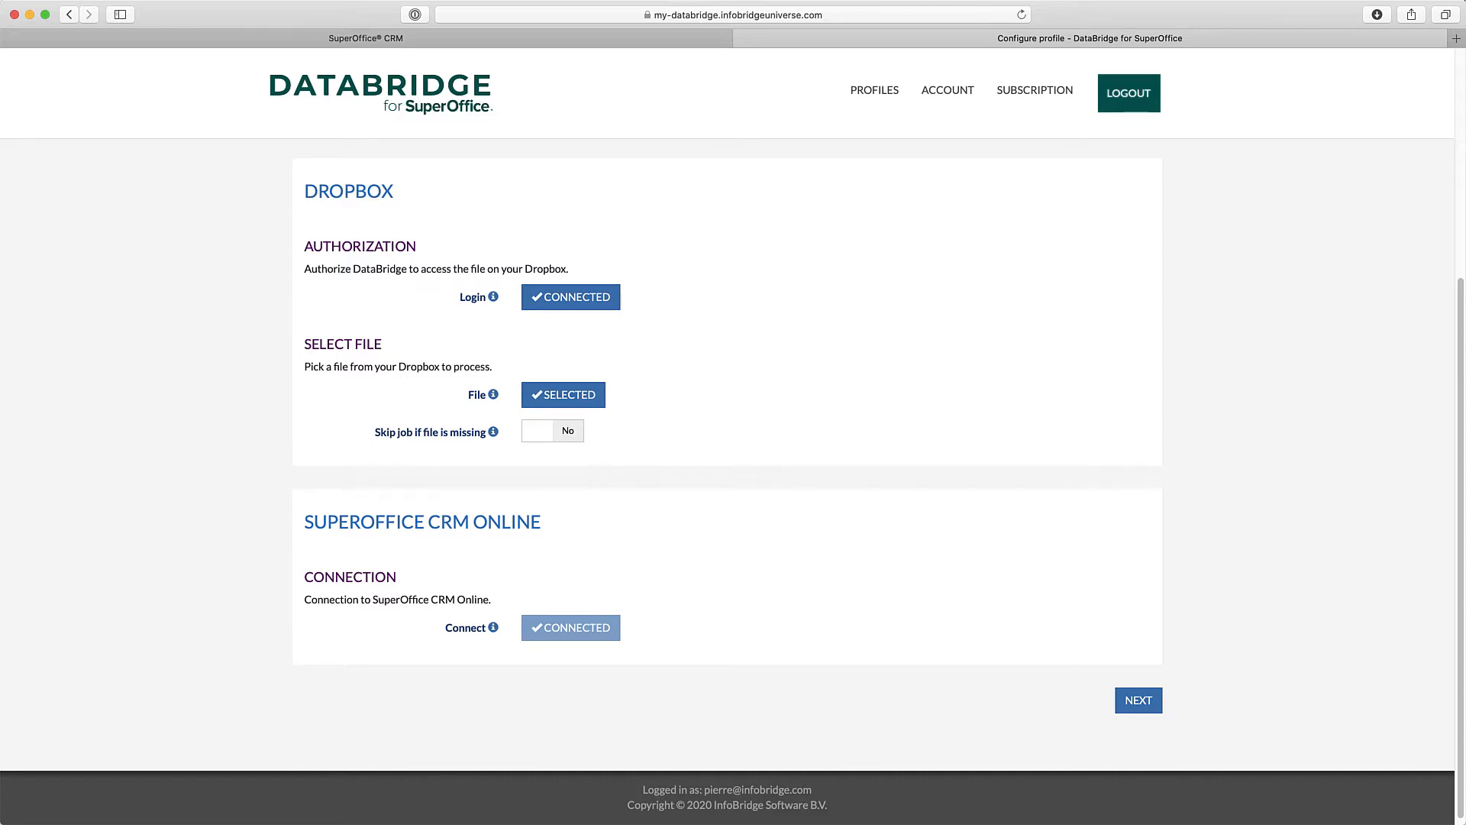
left_click(1138, 703)
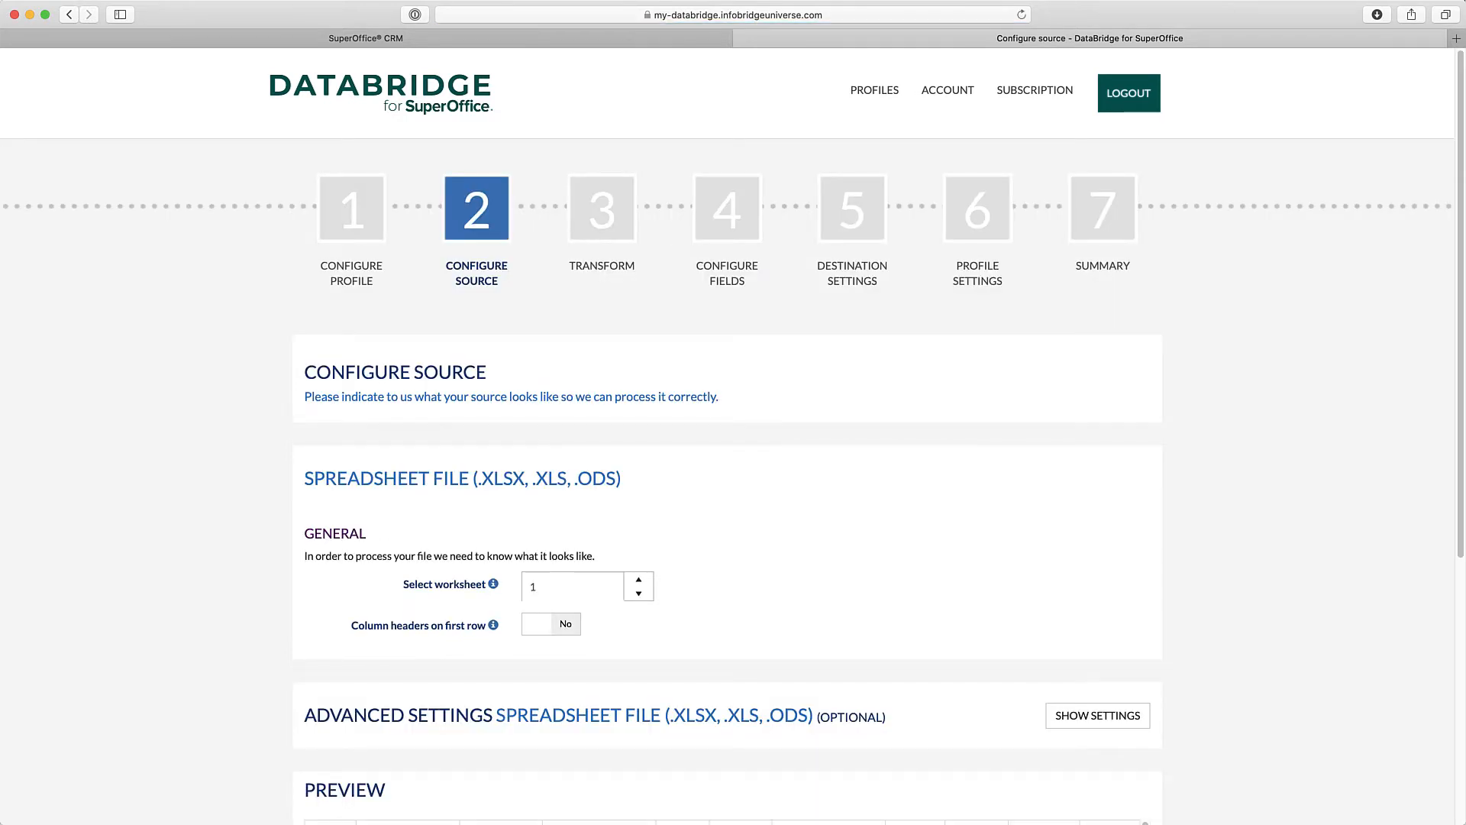
- Configure the spreadsheet with column headers on the first row, skipping hidden columns and hidden and empty rows, check the preview, and proceed to Transform
left_click(571, 623)
scroll(1052, 631, "down", 3)
left_click(1124, 559)
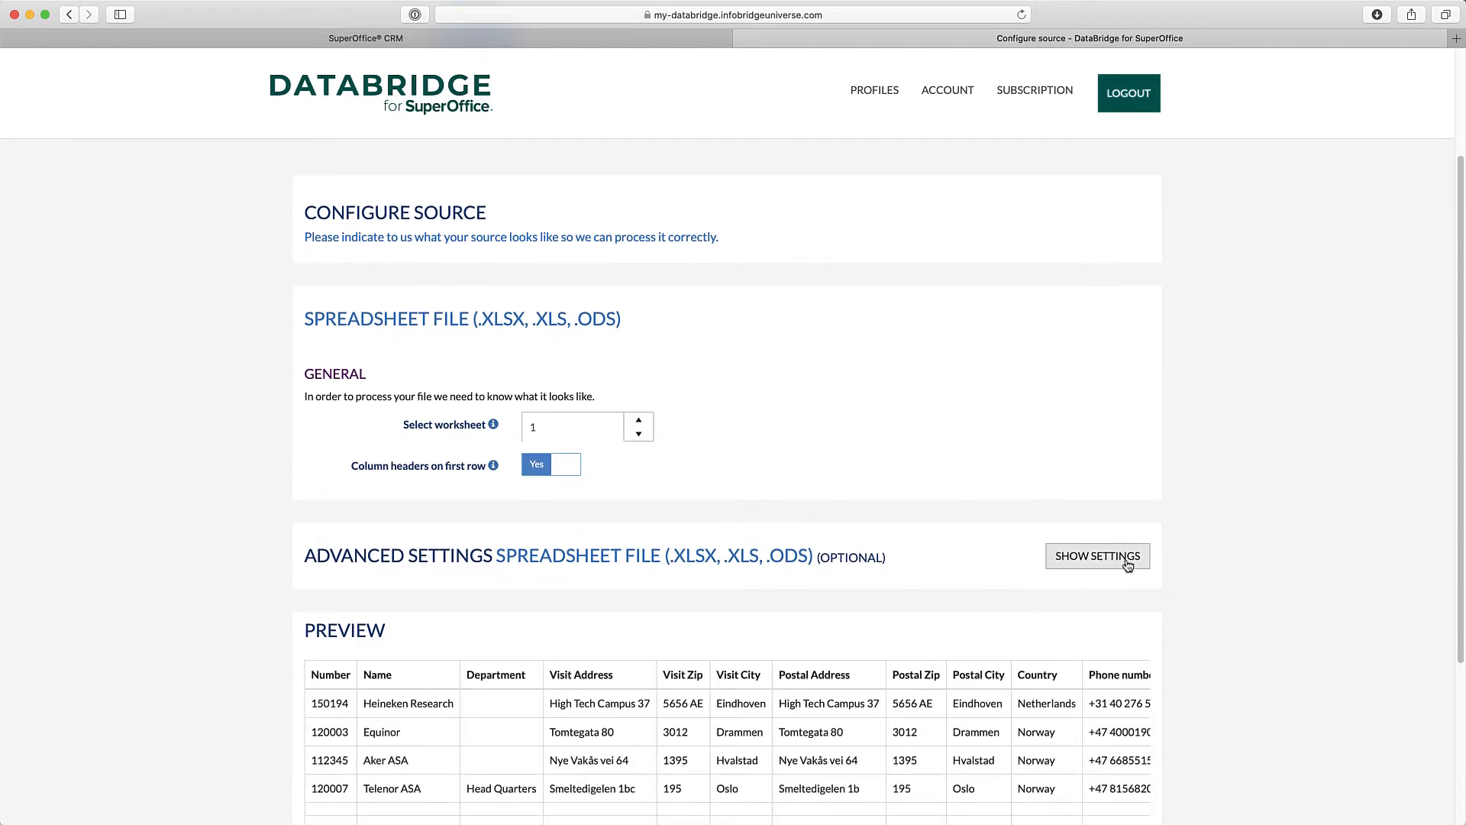
scroll(1002, 639, "down", 5)
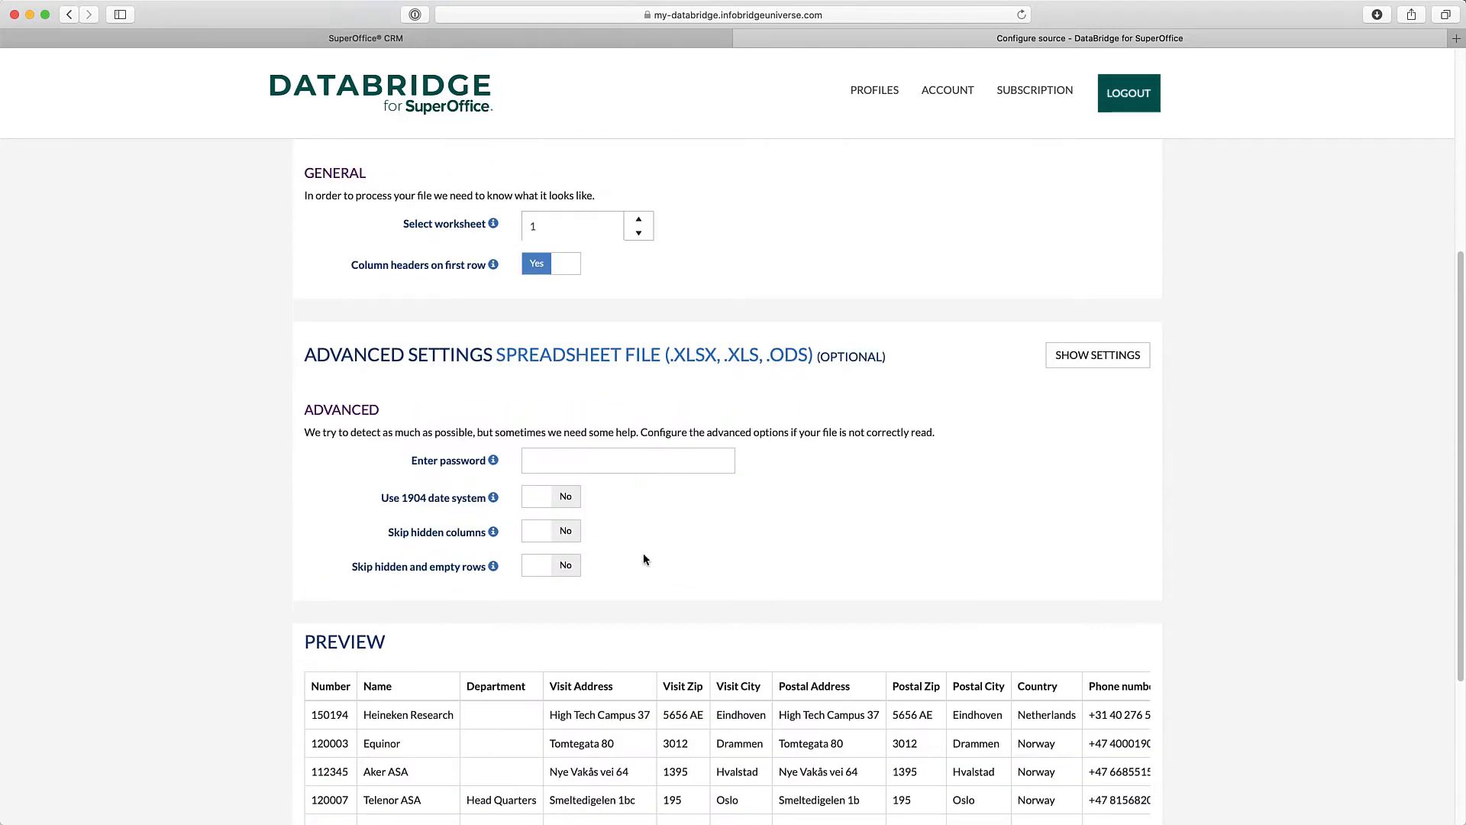
left_click(565, 534)
left_click(565, 565)
scroll(901, 588, "down", 1)
scroll(941, 600, "down", 3)
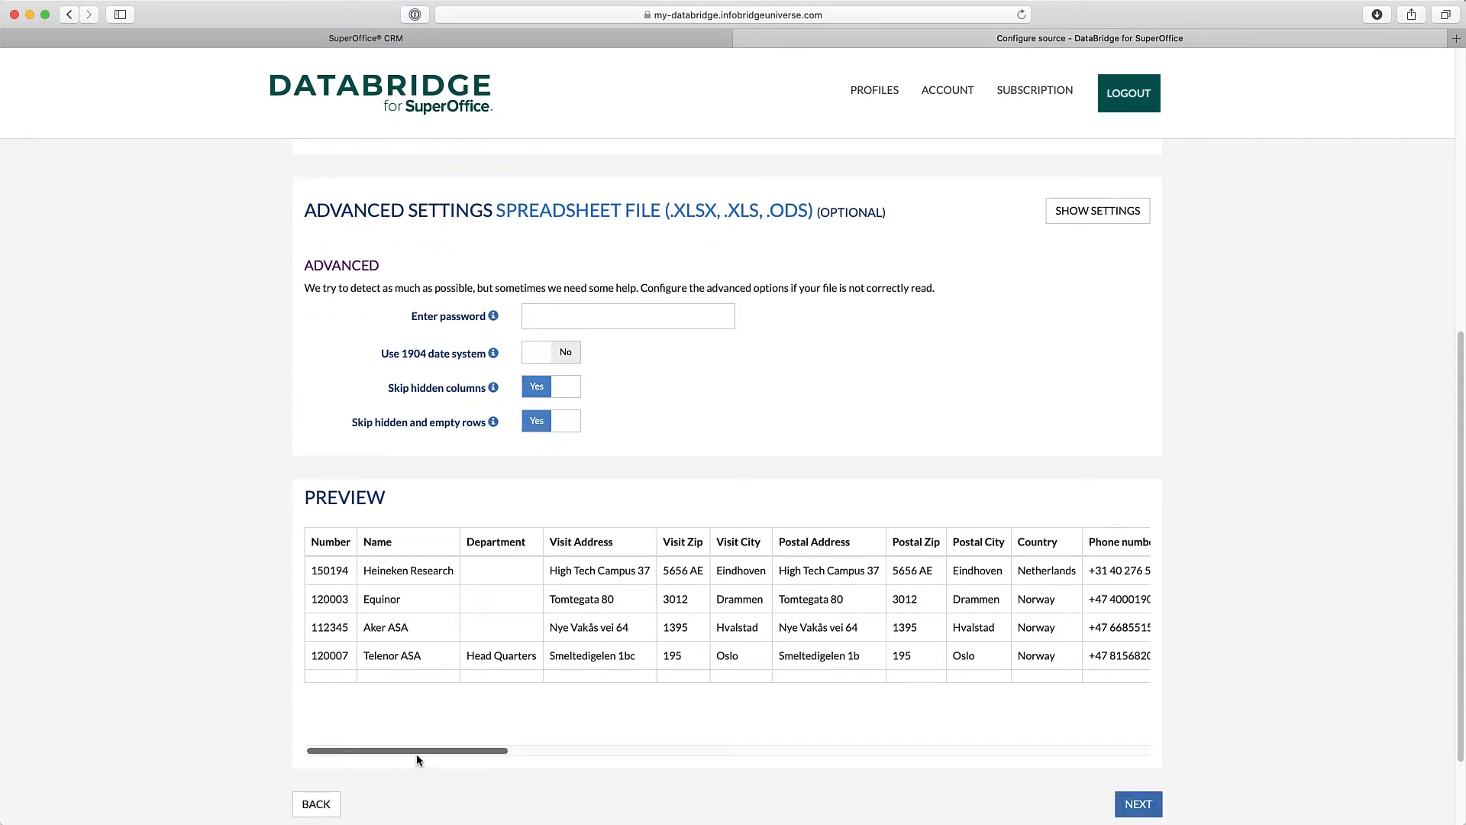
left_click_drag(417, 752, 609, 741)
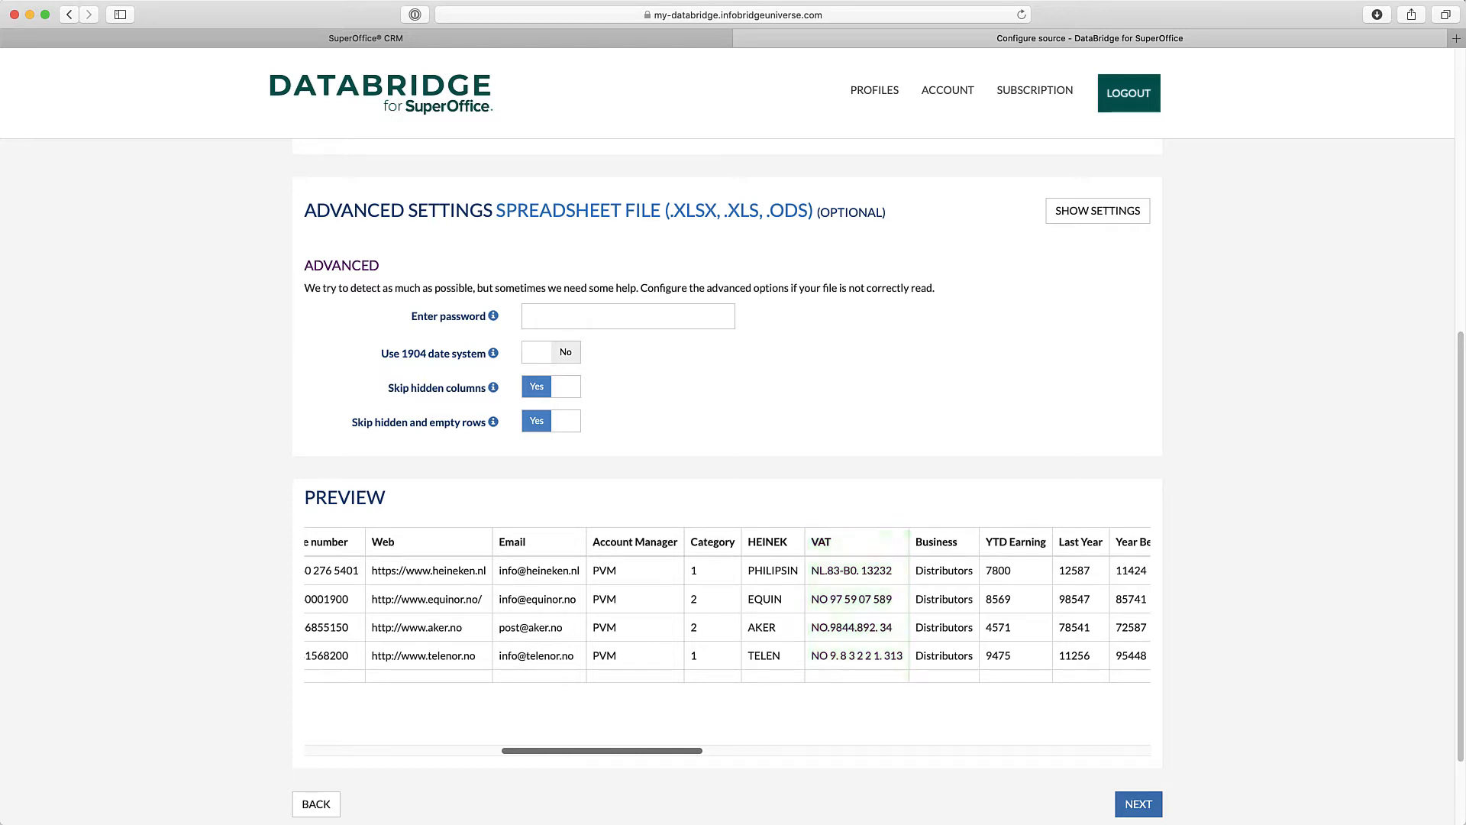
left_click_drag(575, 749, 915, 747)
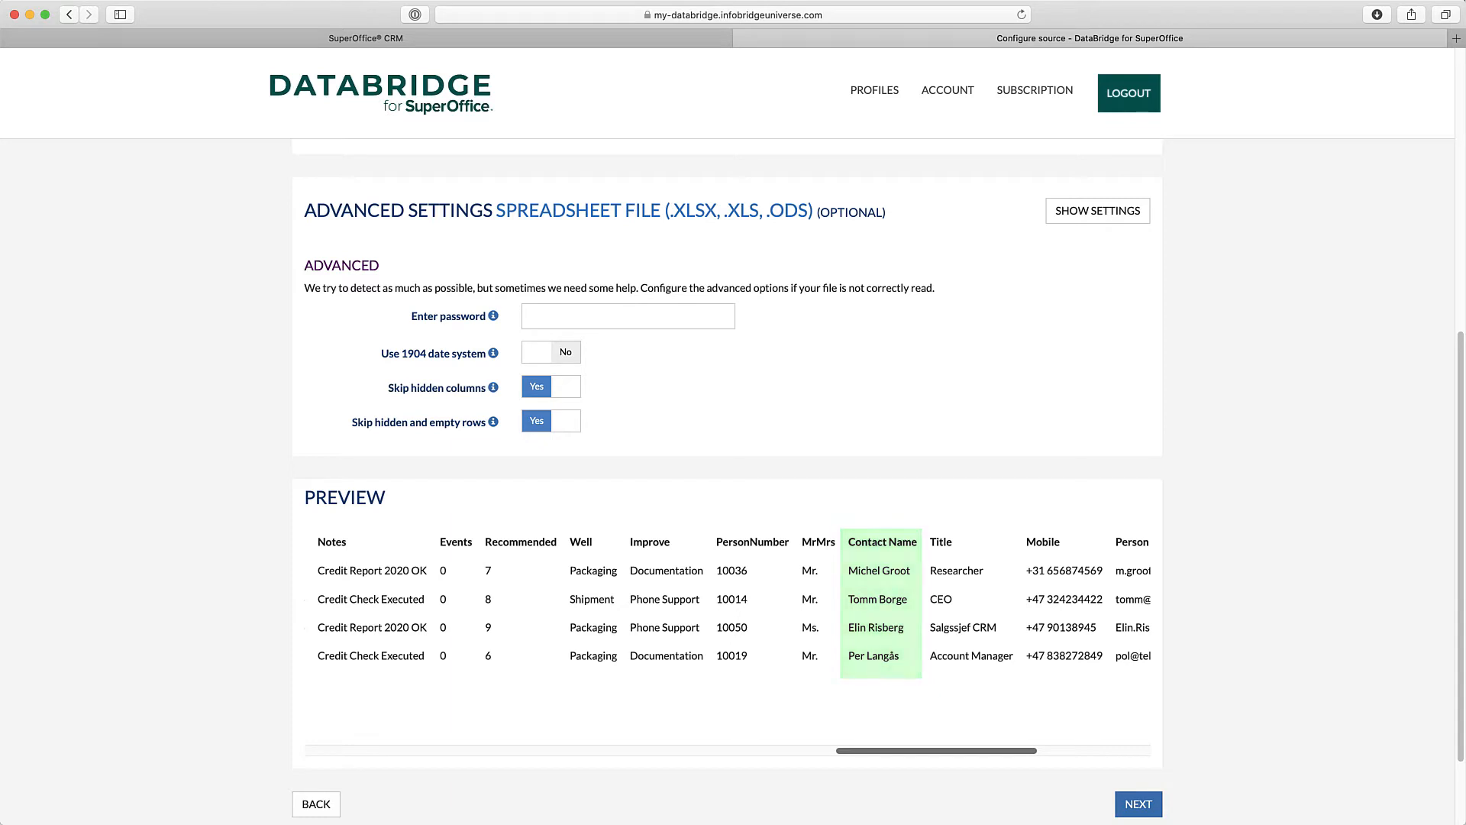
left_click_drag(901, 751, 1044, 756)
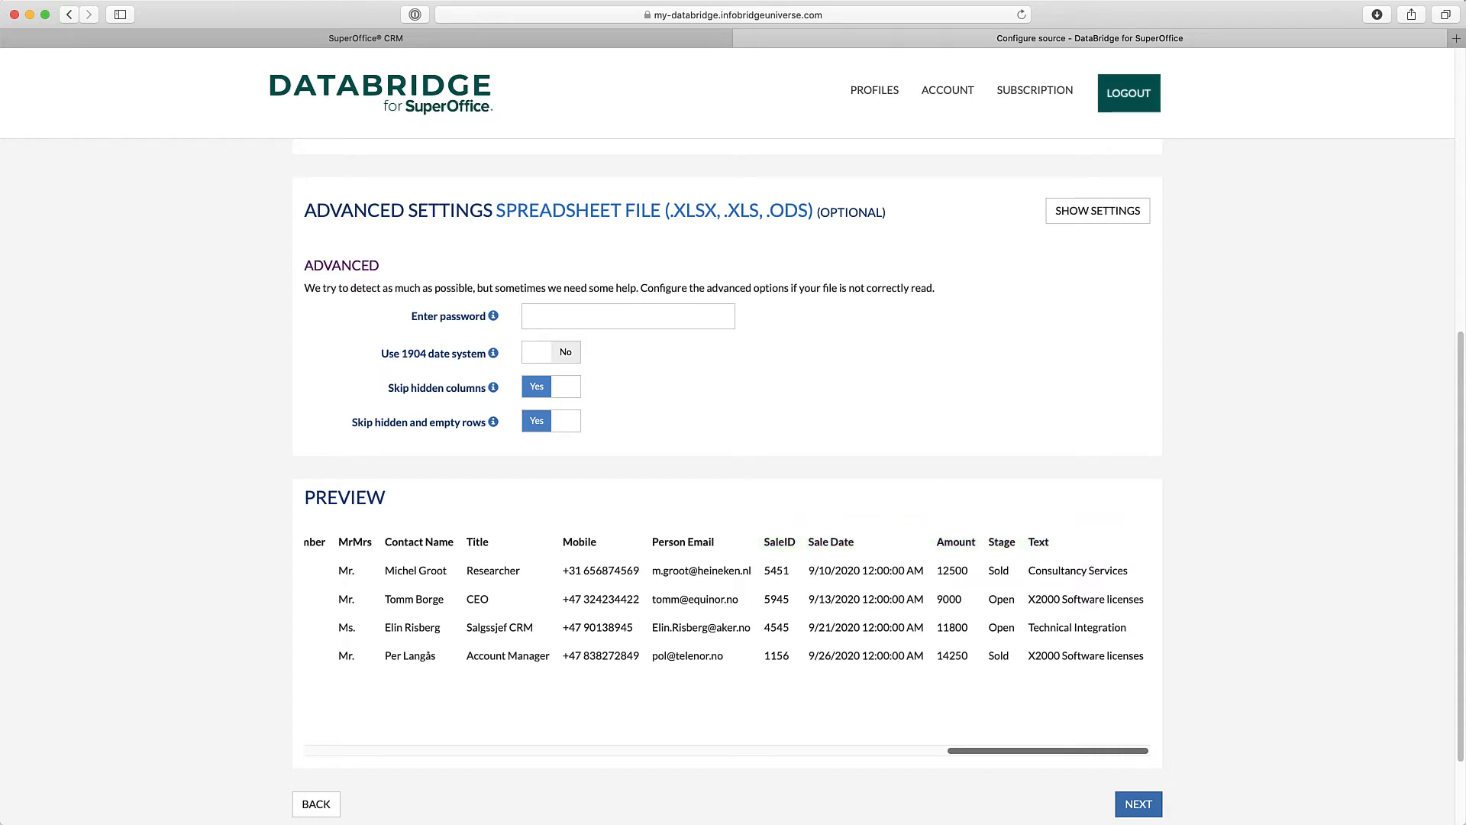
left_click(1138, 803)
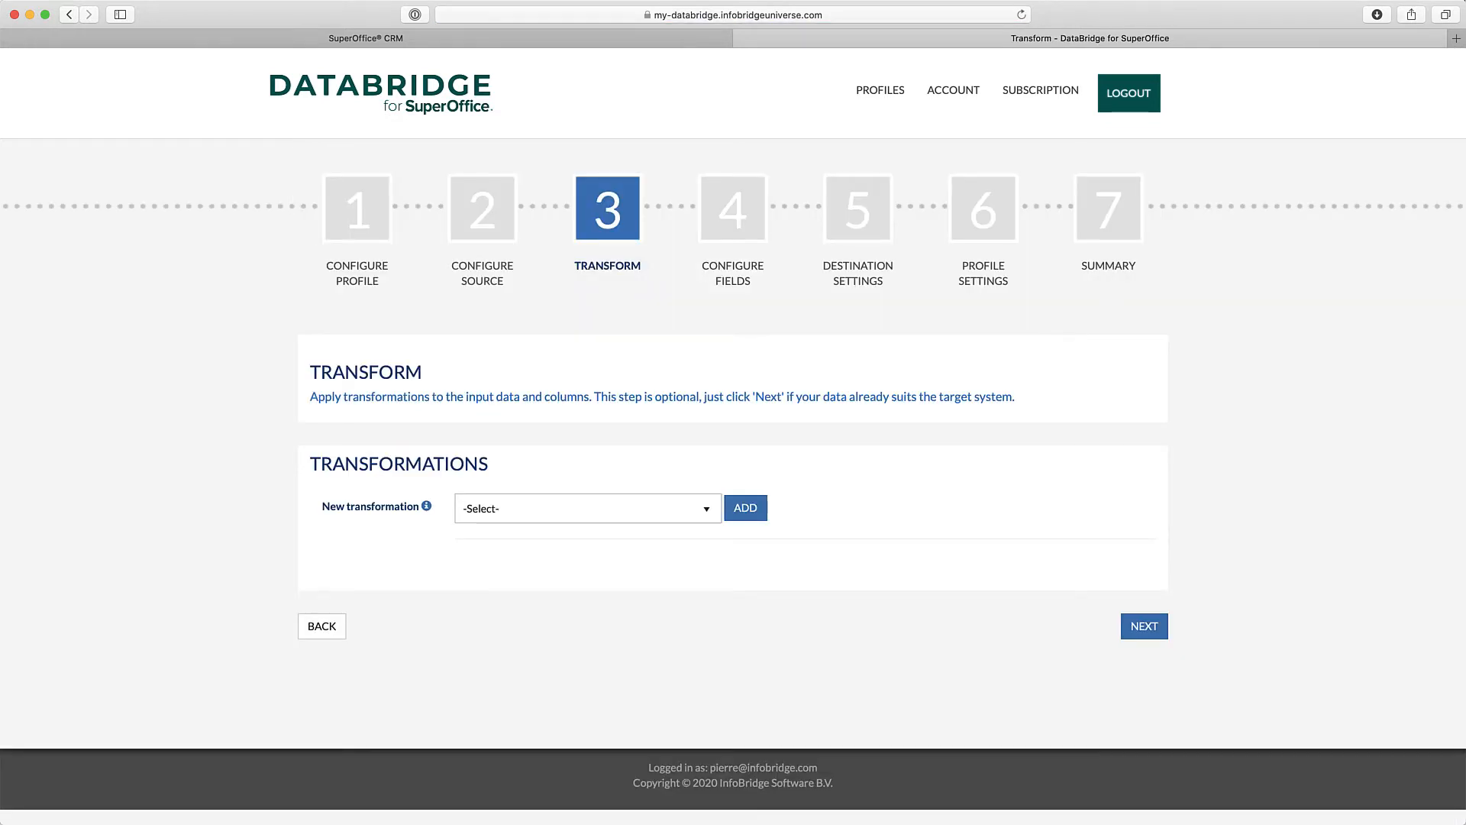
- Add a Map list transformation that uses Category as its input field
left_click(707, 510)
left_click_drag(717, 573, 716, 586)
scroll(688, 603, "down", 5)
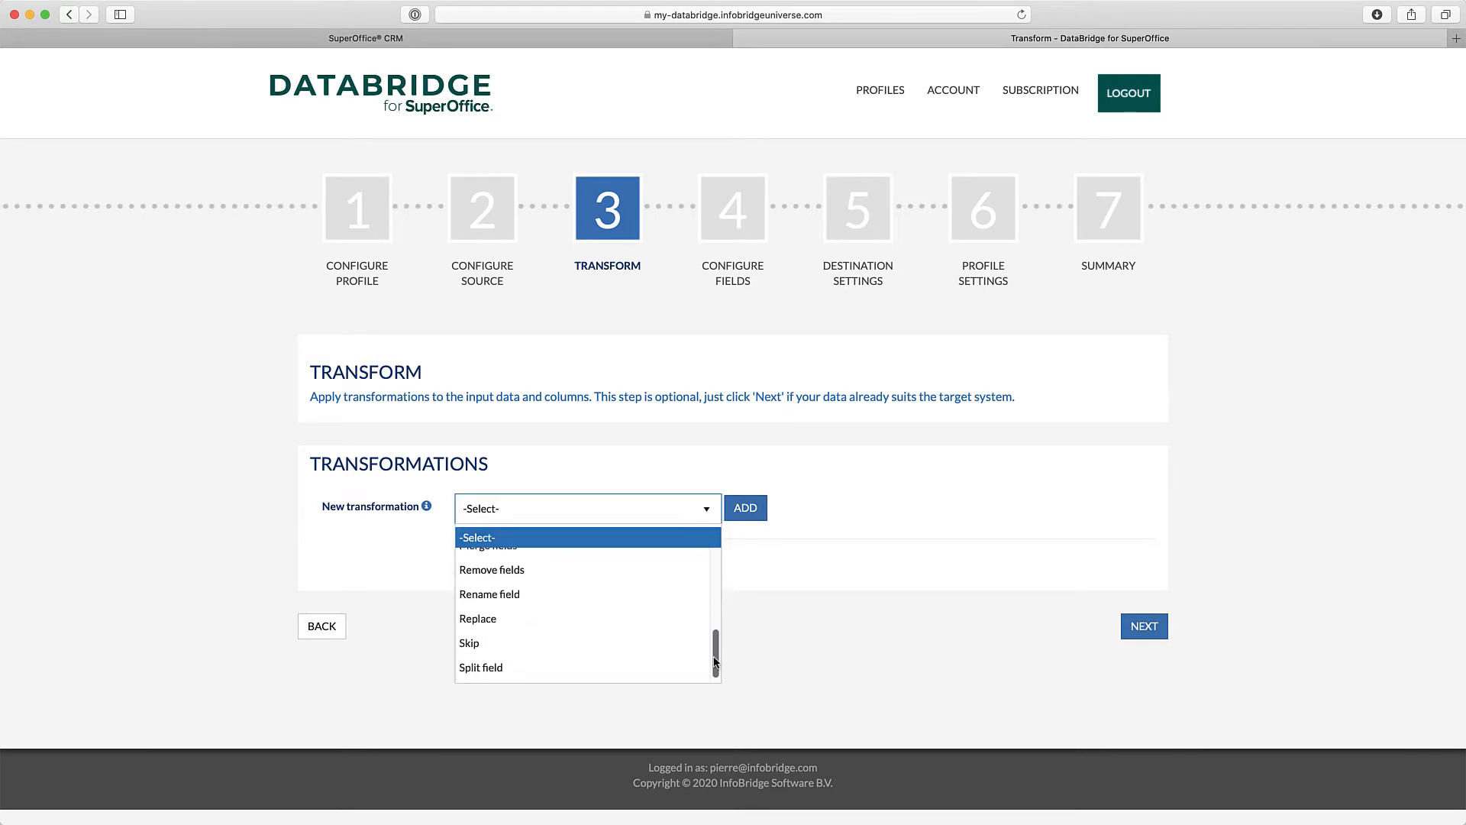
scroll(652, 624, "up", 4)
left_click(574, 637)
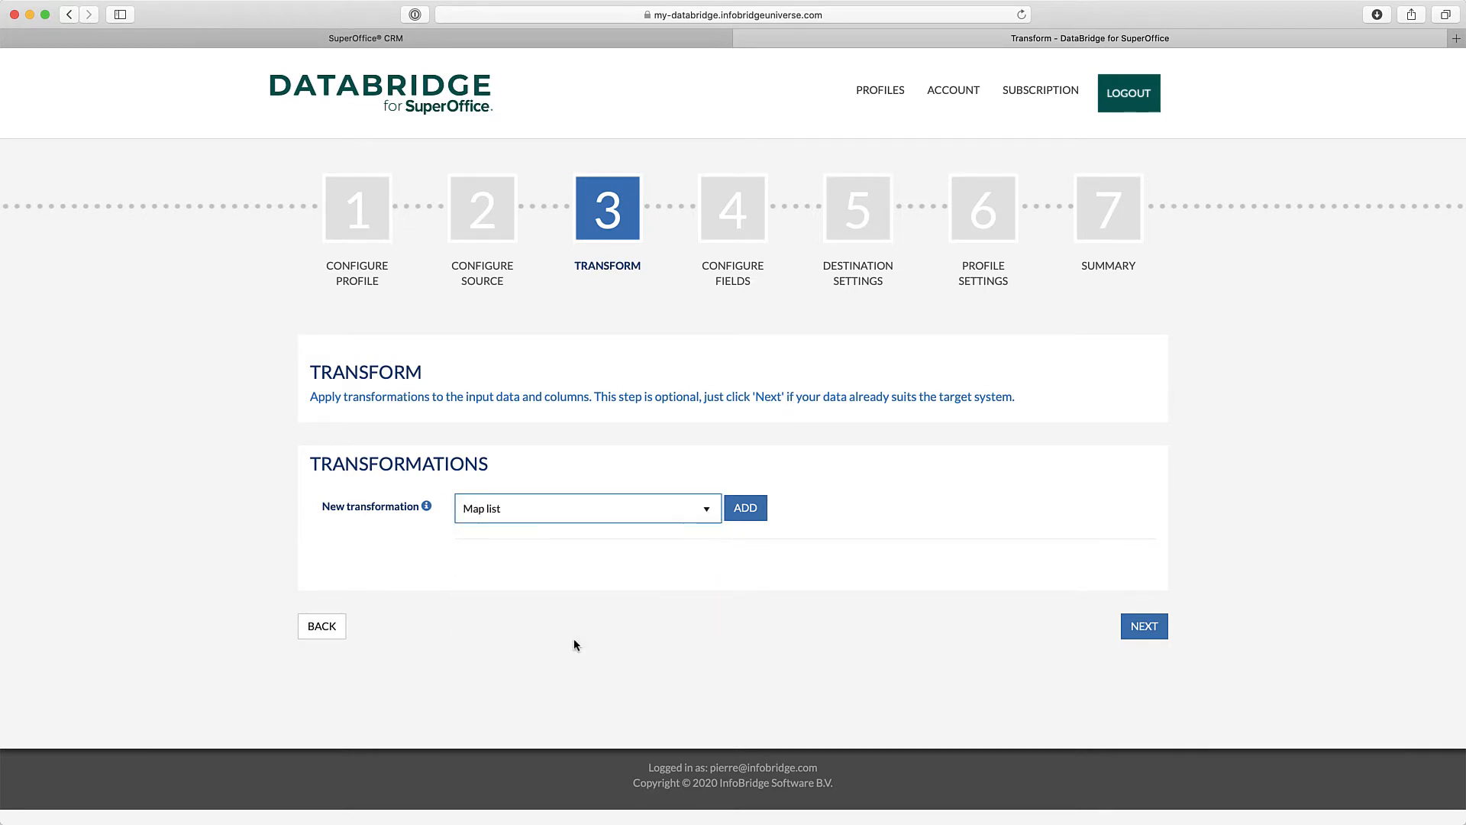
left_click(749, 510)
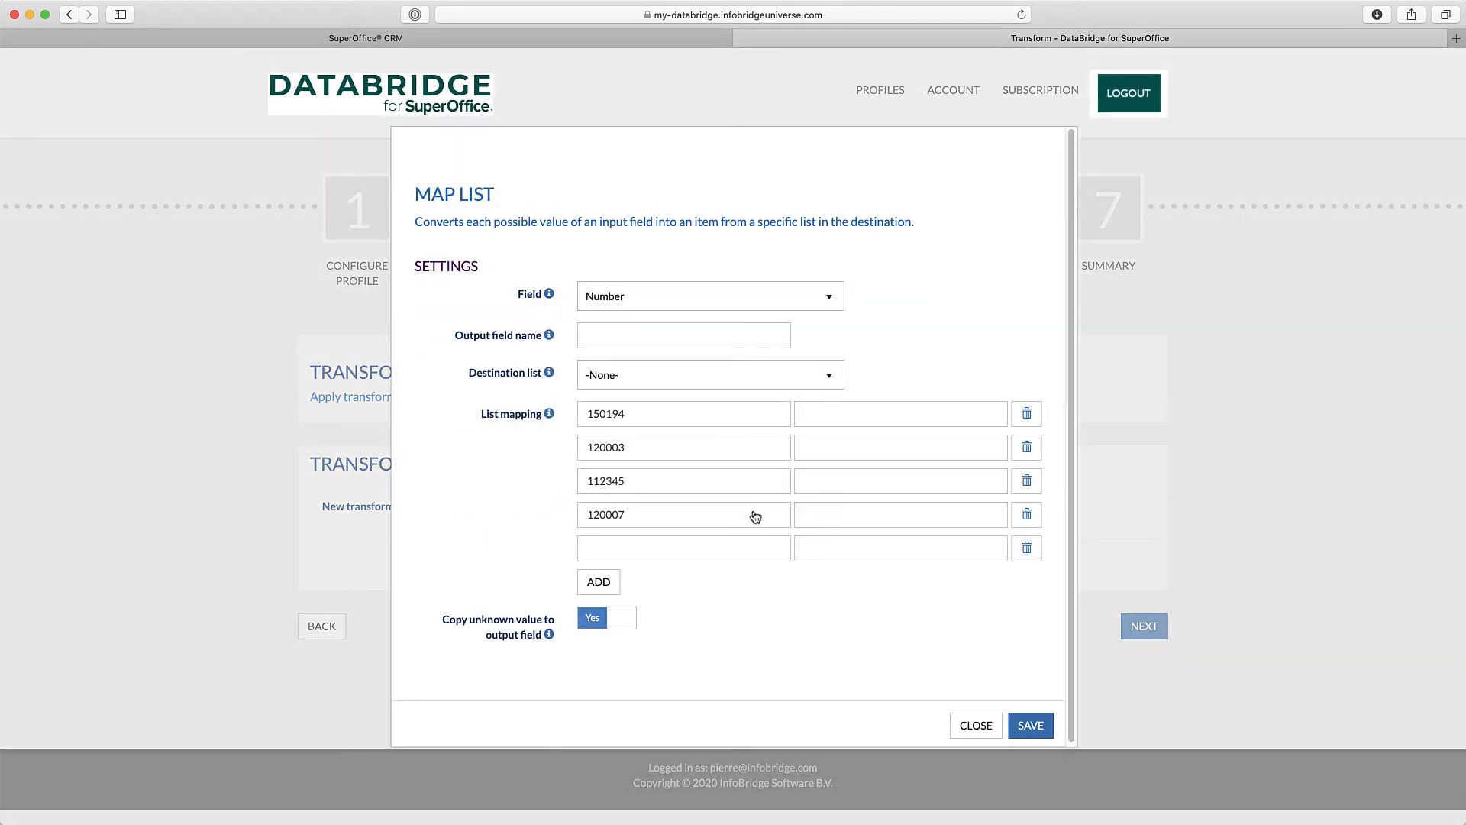
left_click(730, 300)
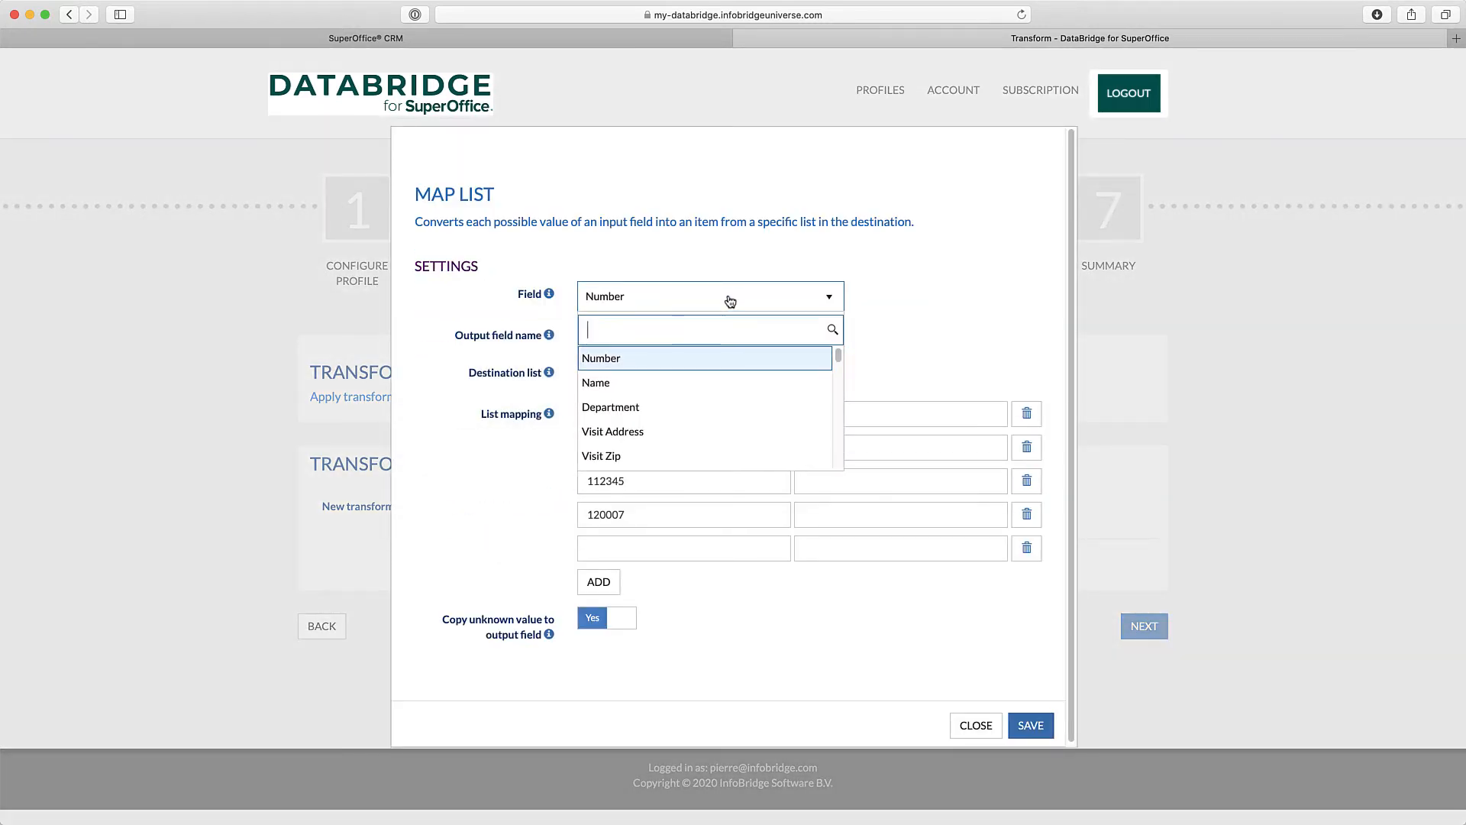
type("cat")
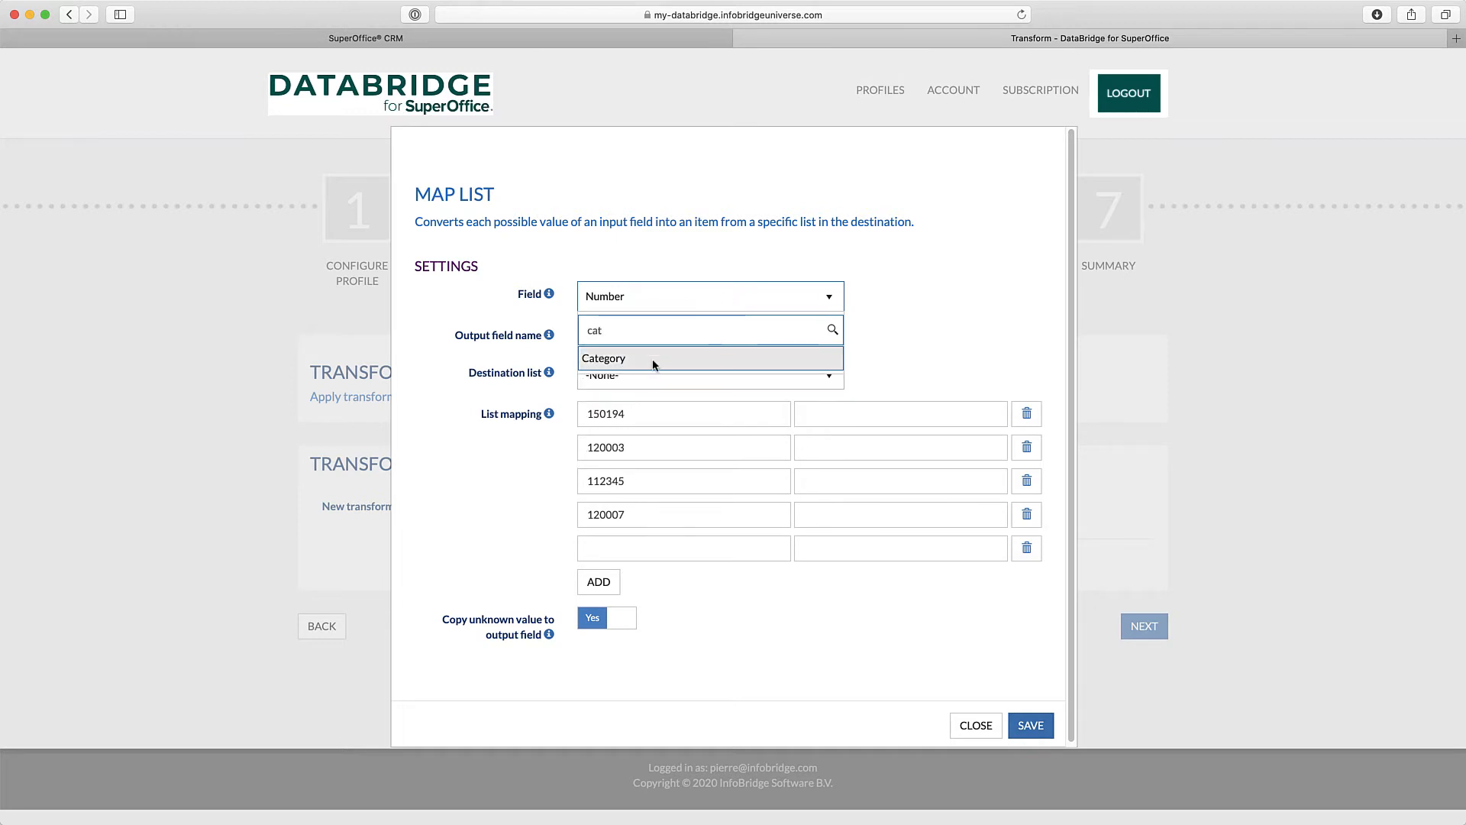
left_click(653, 359)
- Name the Map list output field "SUO-Category" and set its destination list to Company - Category
left_click(641, 370)
type("S")
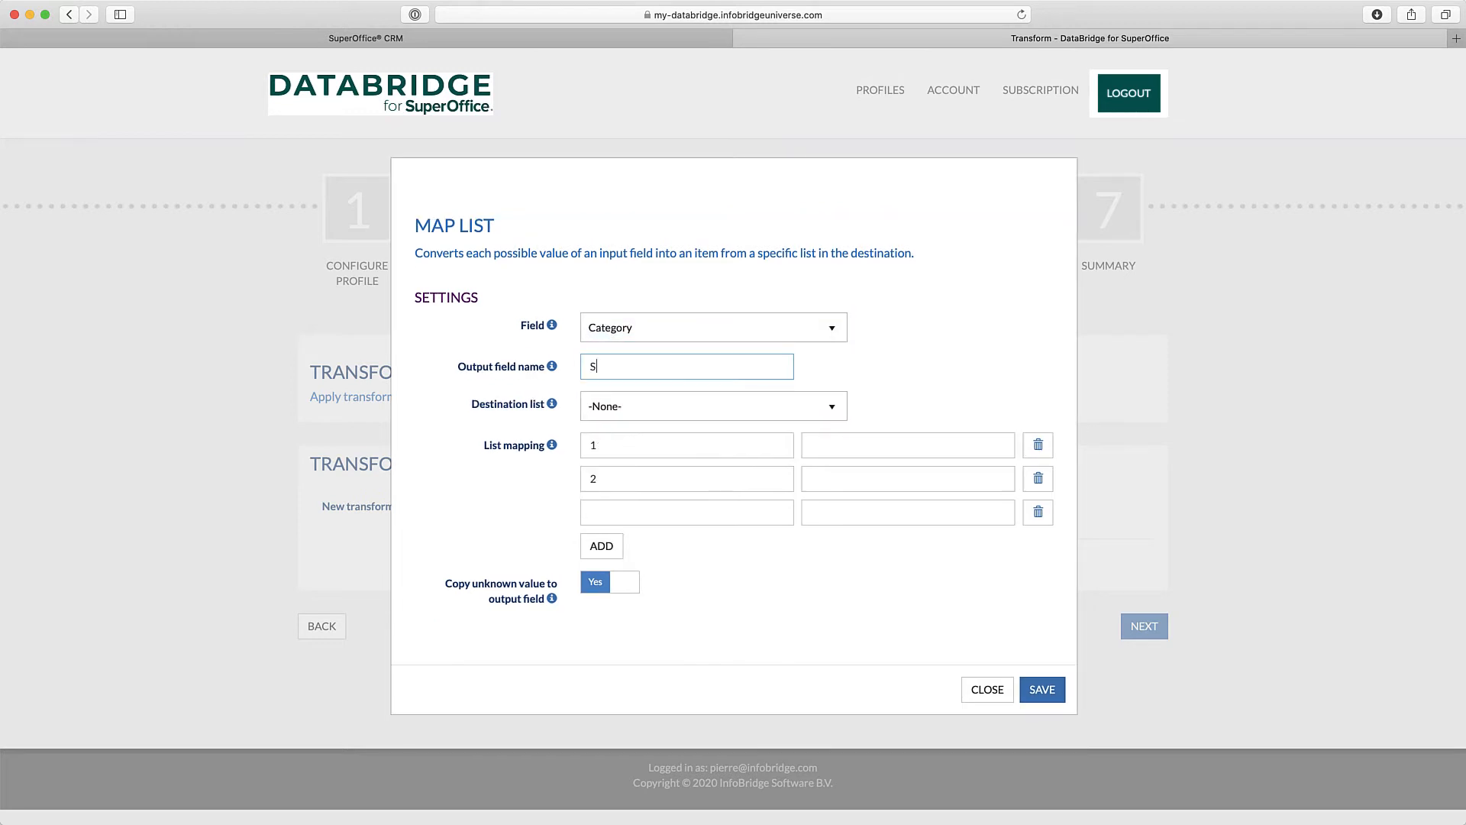
type("UO-Category")
left_click(688, 416)
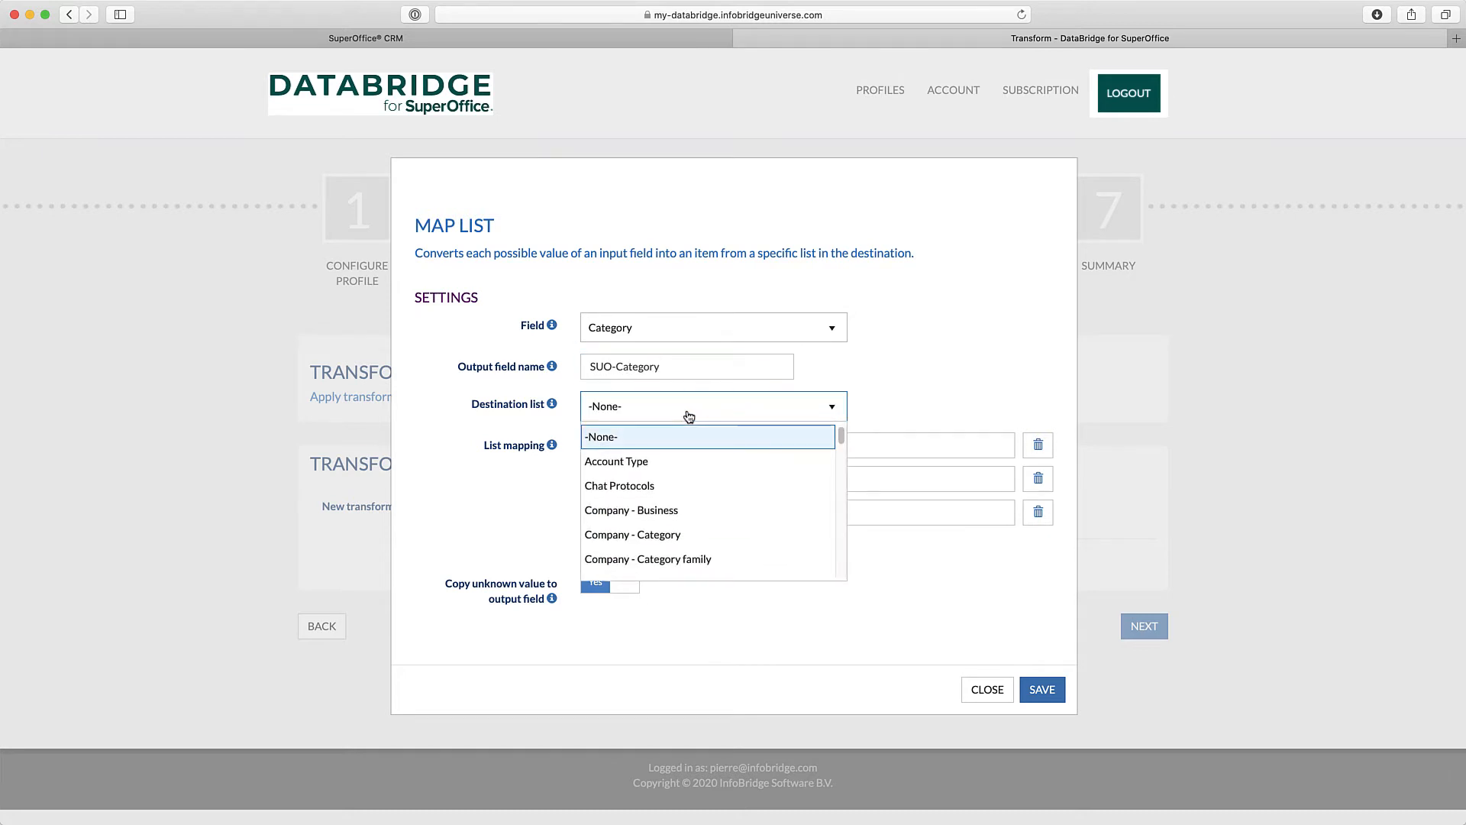
left_click(710, 534)
- Map category value 1 to Competitor and value 2 to Customer, and save the Map list transformation
left_click(999, 443)
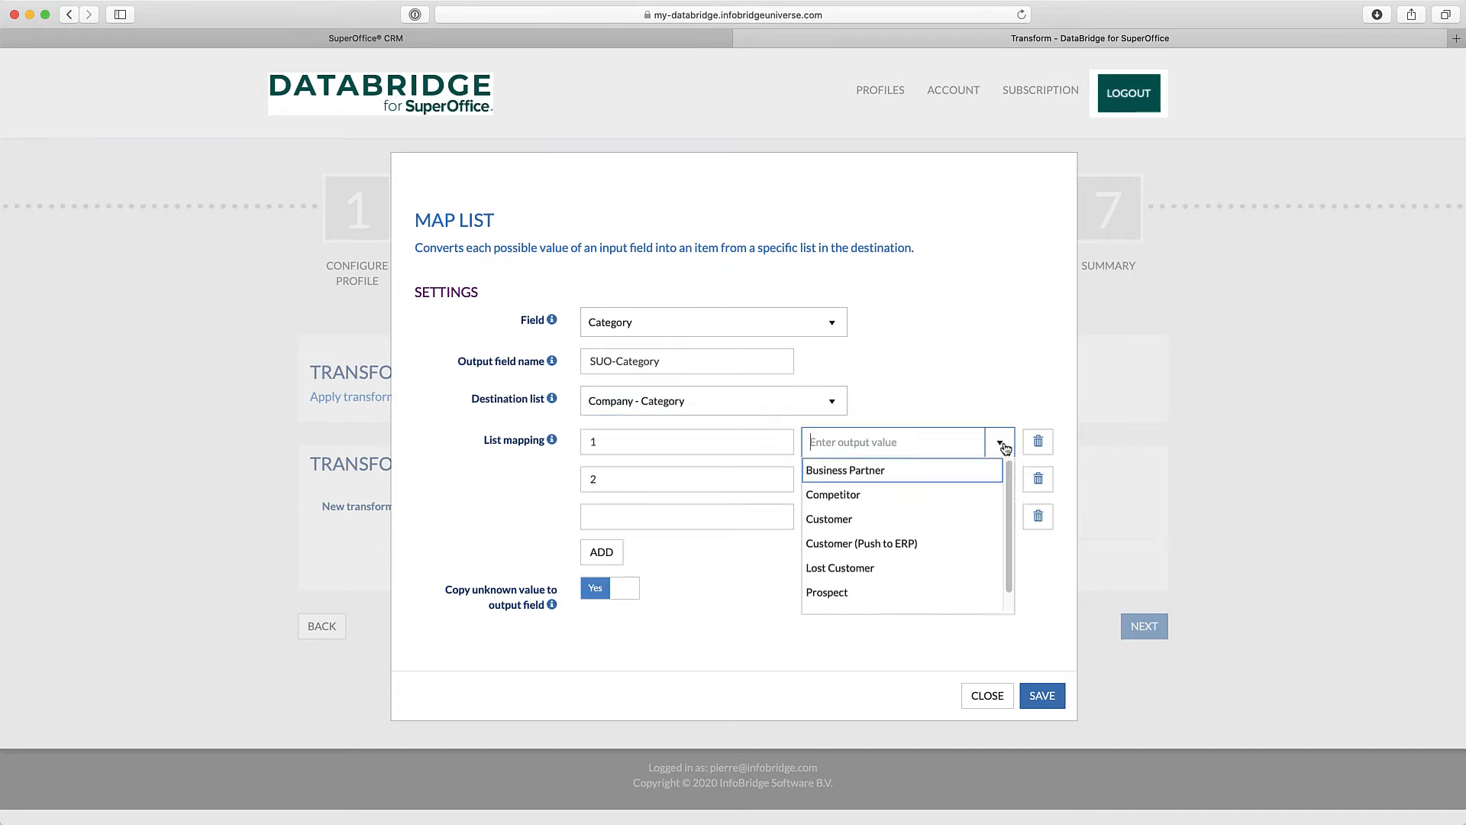
left_click(915, 494)
left_click(1002, 483)
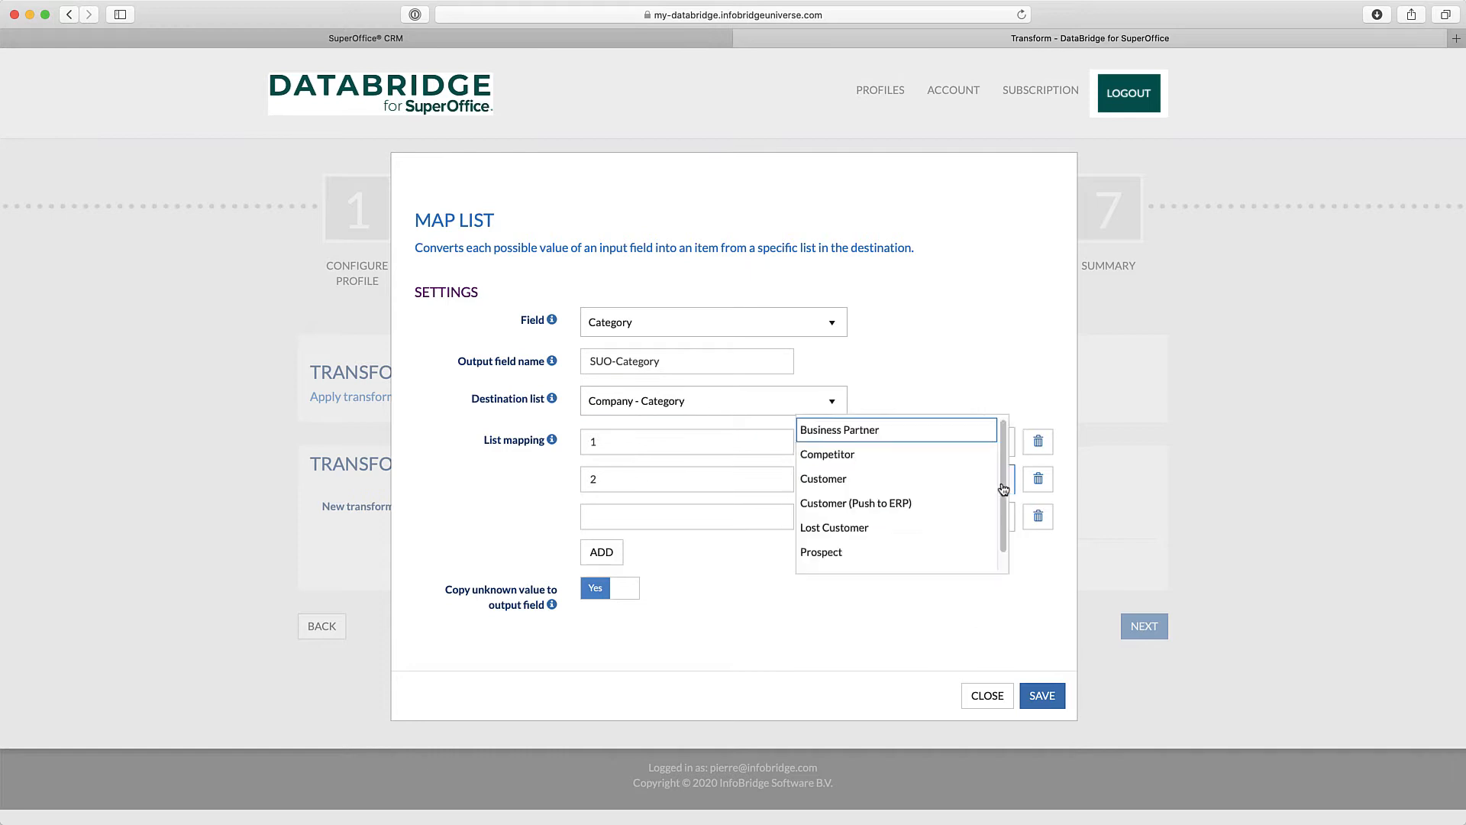
left_click(884, 560)
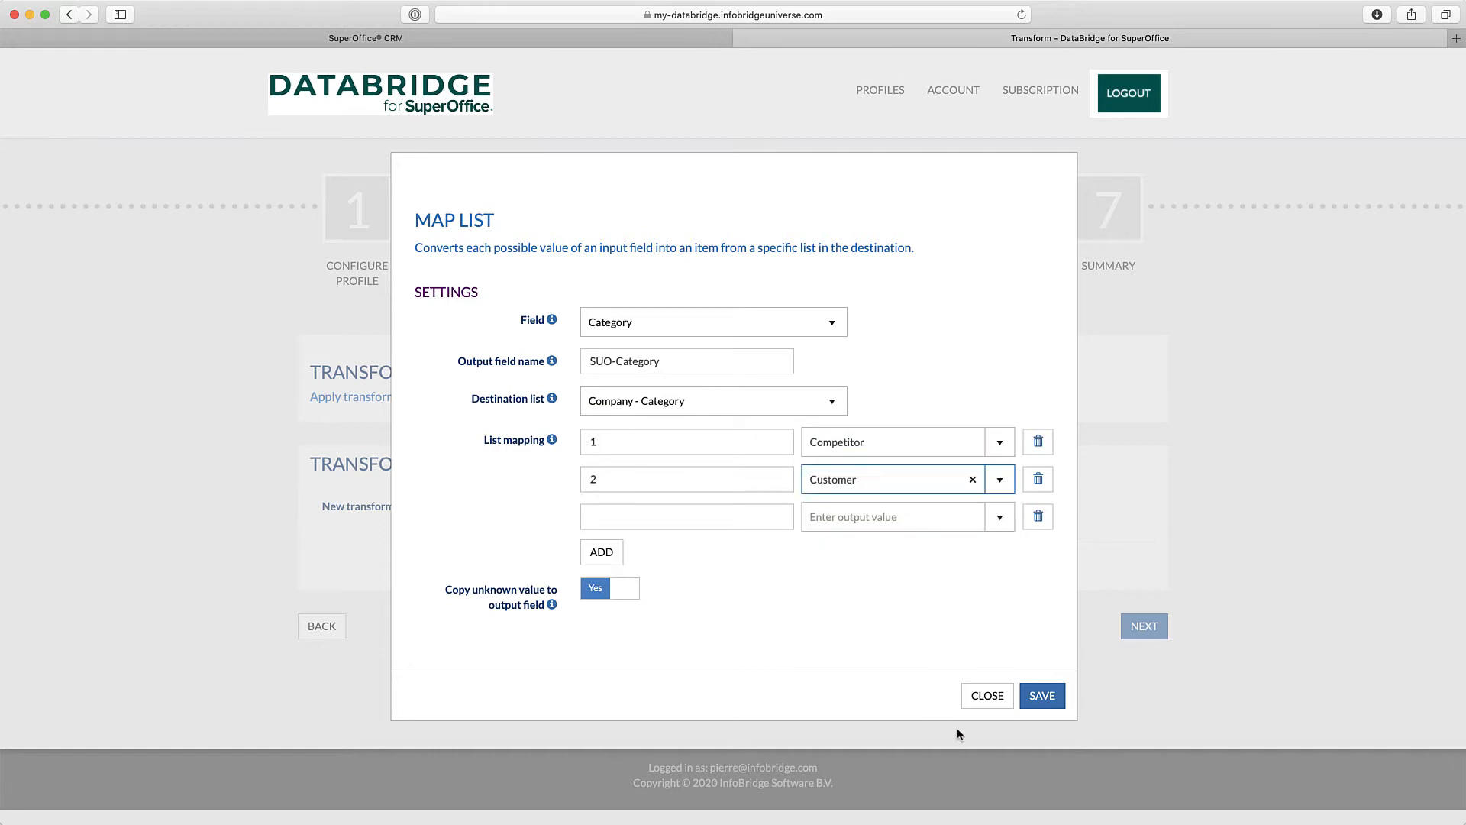
left_click(1039, 696)
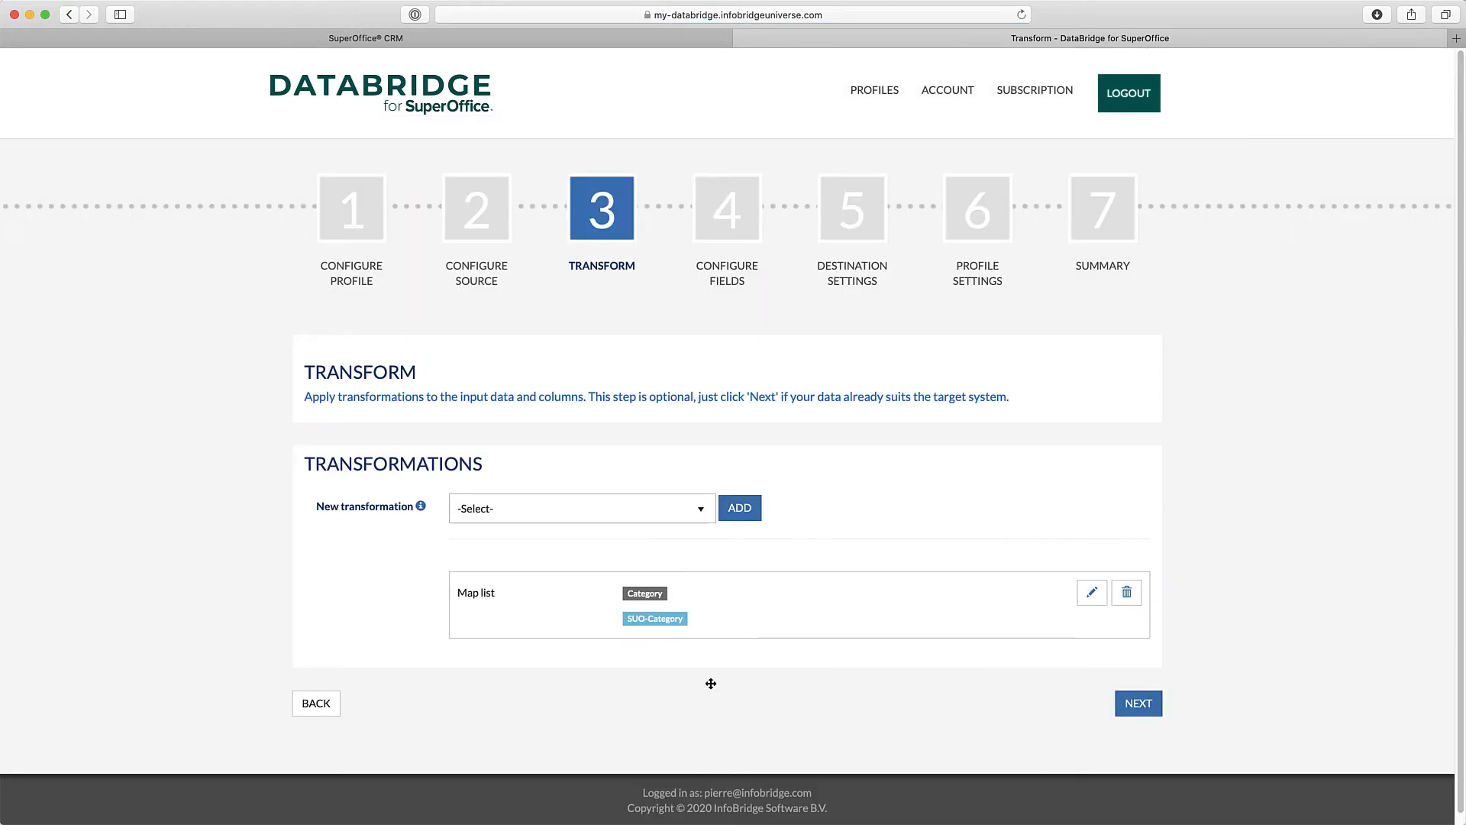
- Add a Clean field transformation for the VAT field using the Clean text option, and save it
left_click(691, 510)
left_click(554, 633)
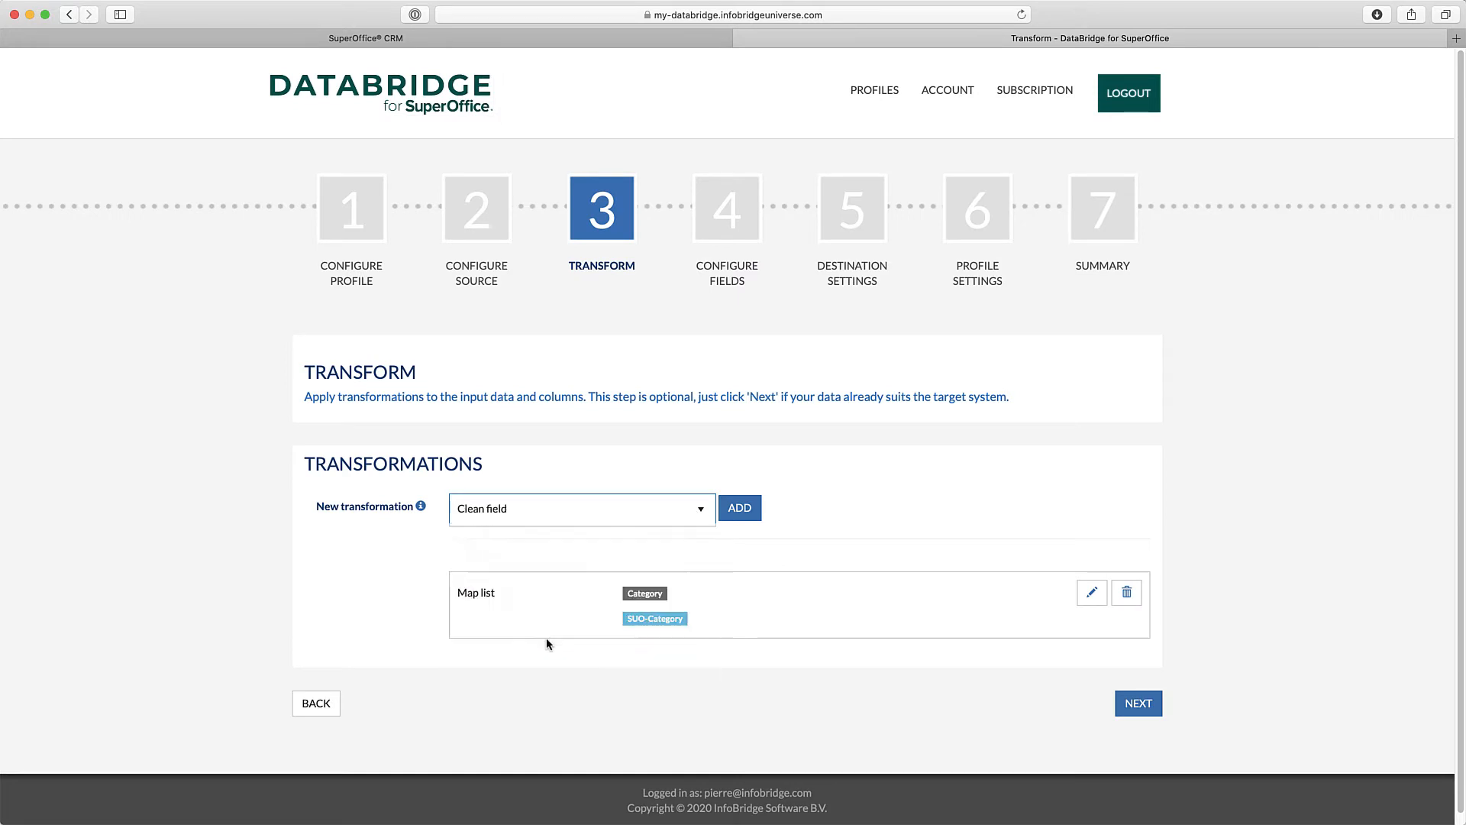
left_click(737, 508)
left_click(710, 458)
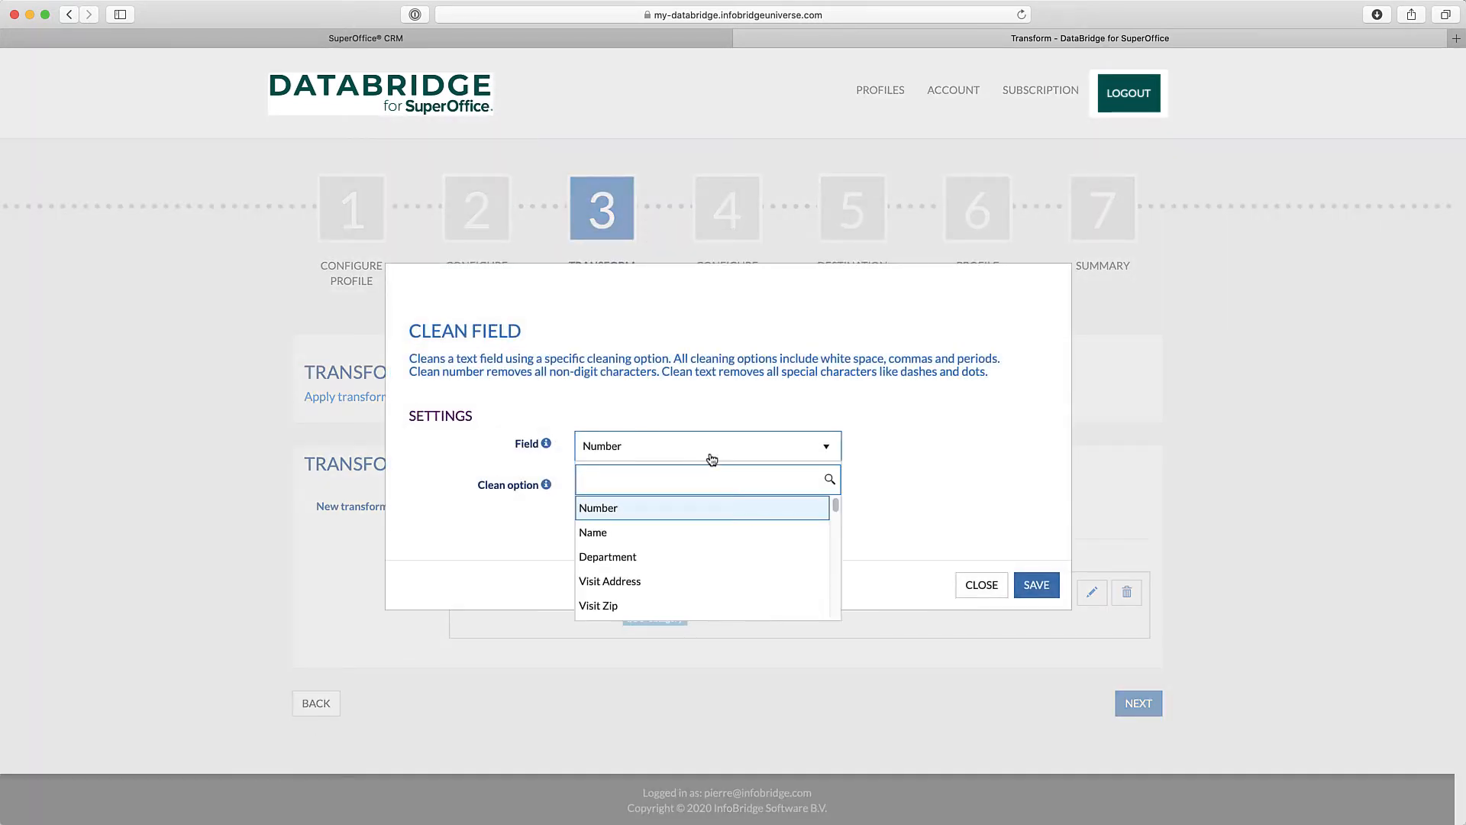
type("vat")
left_click(680, 508)
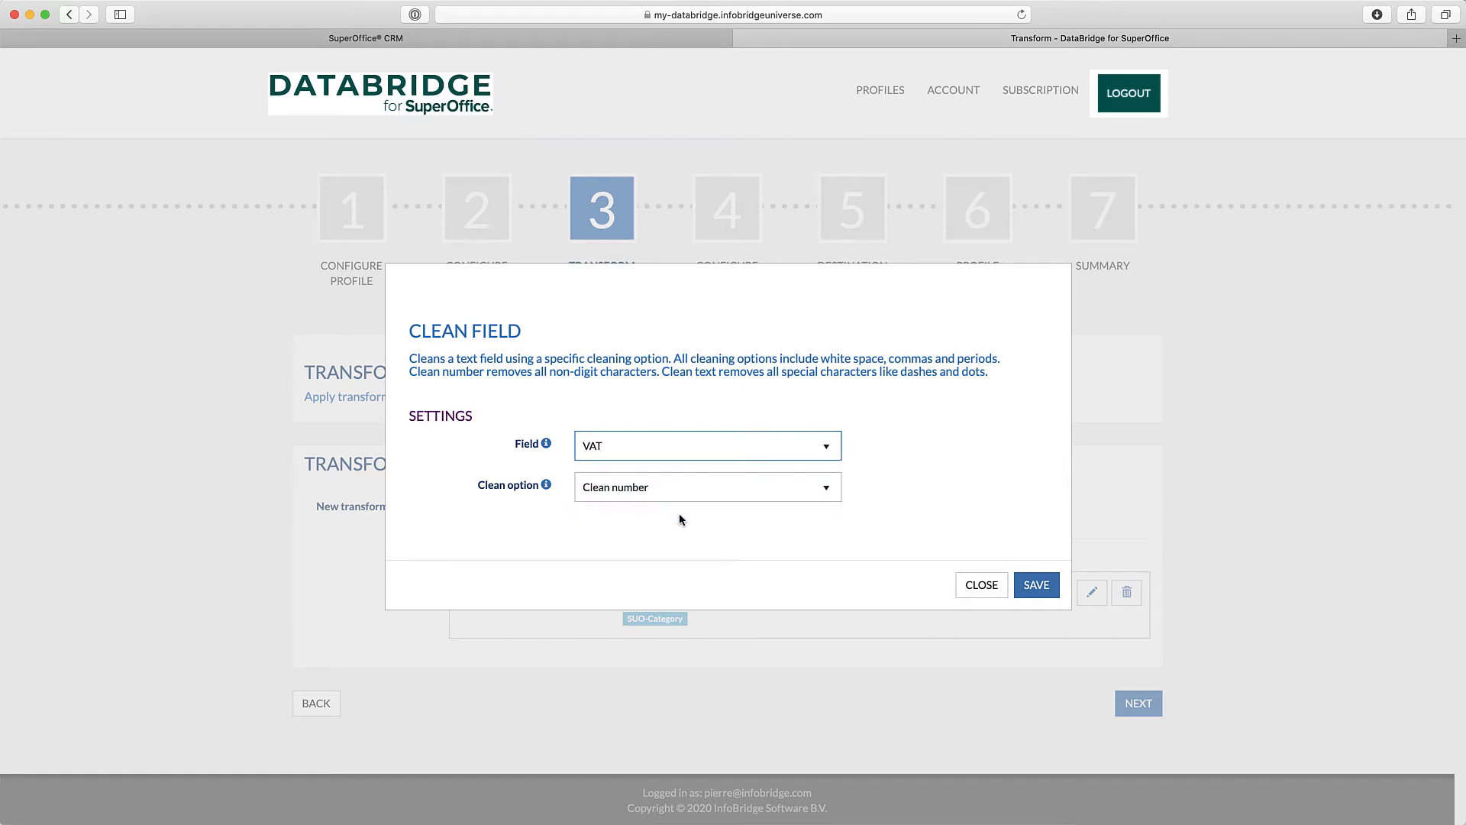
left_click(752, 497)
left_click(741, 542)
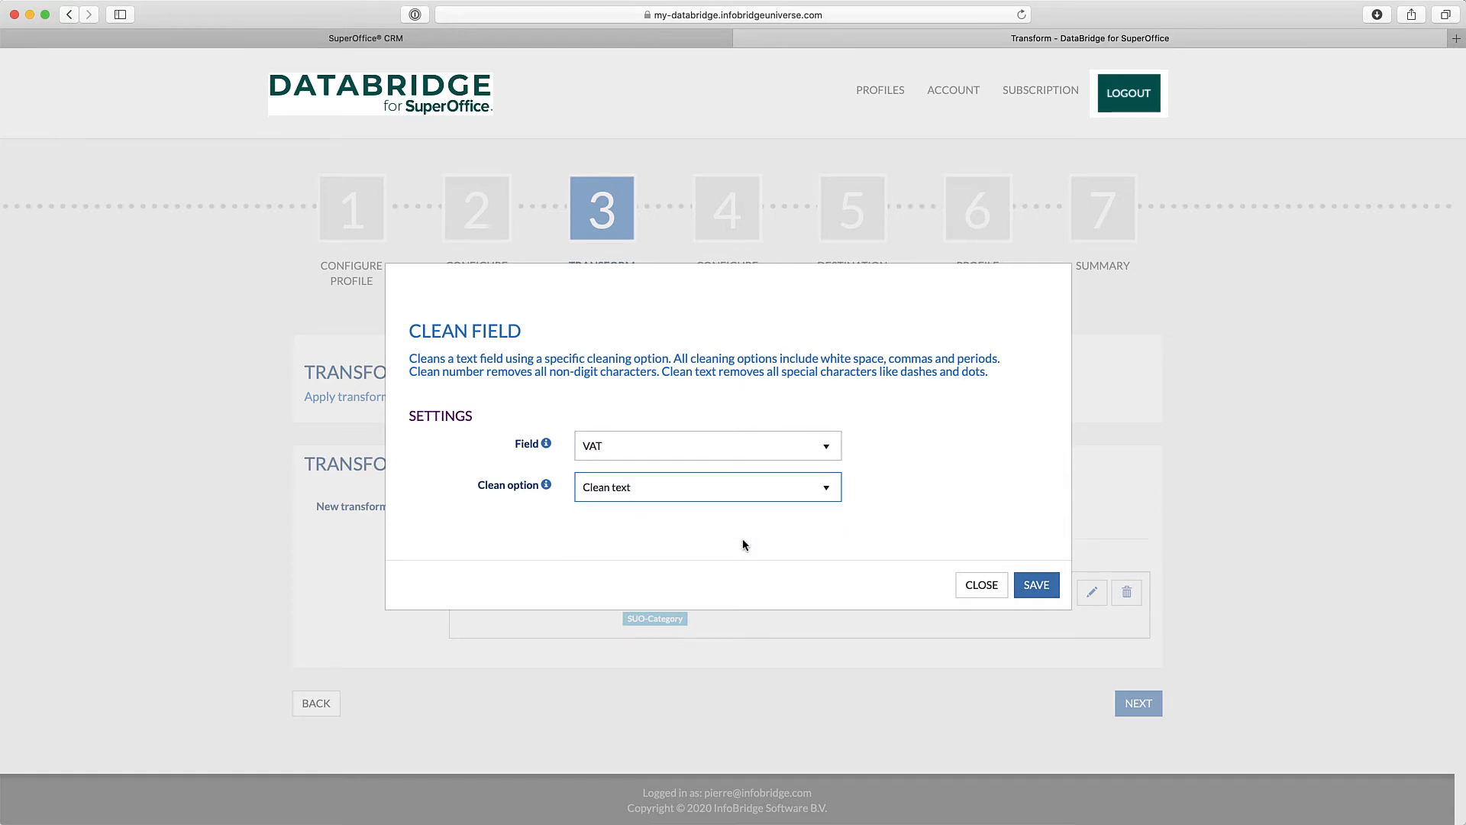
left_click(1035, 586)
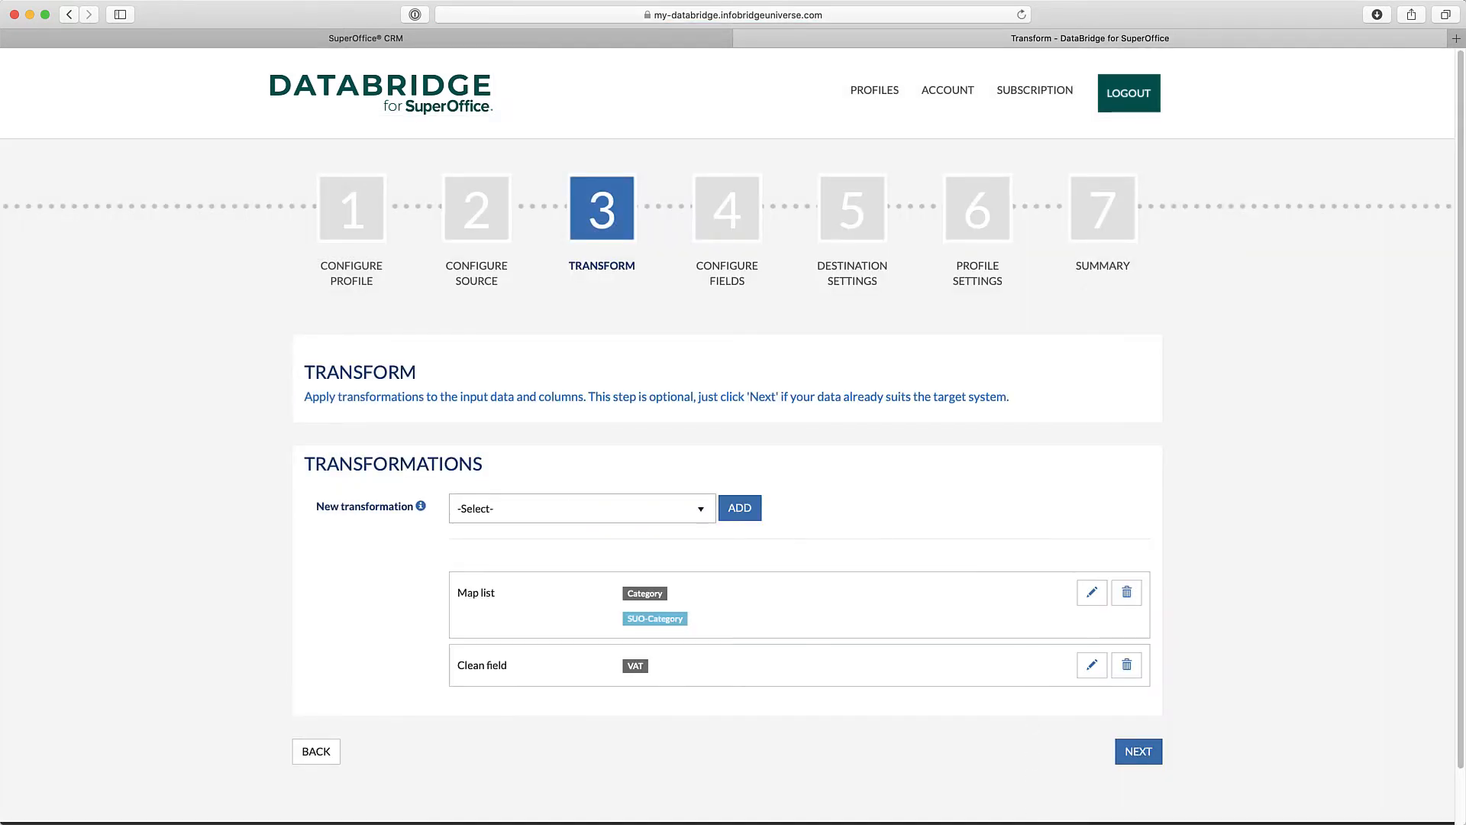
- Add a Split field transformation that uses Contact Name as the field to split
left_click(697, 508)
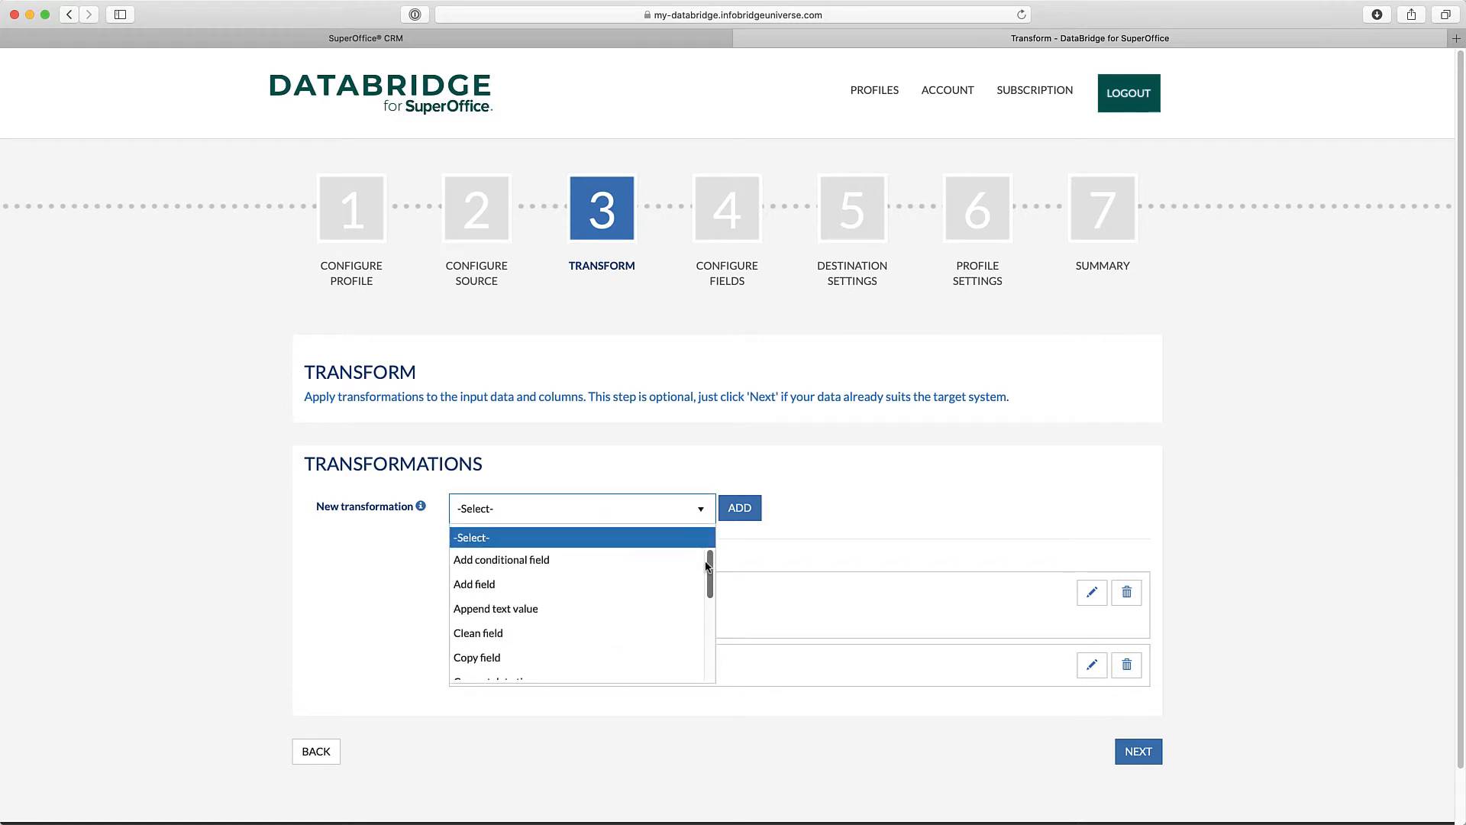
left_click_drag(708, 566, 706, 644)
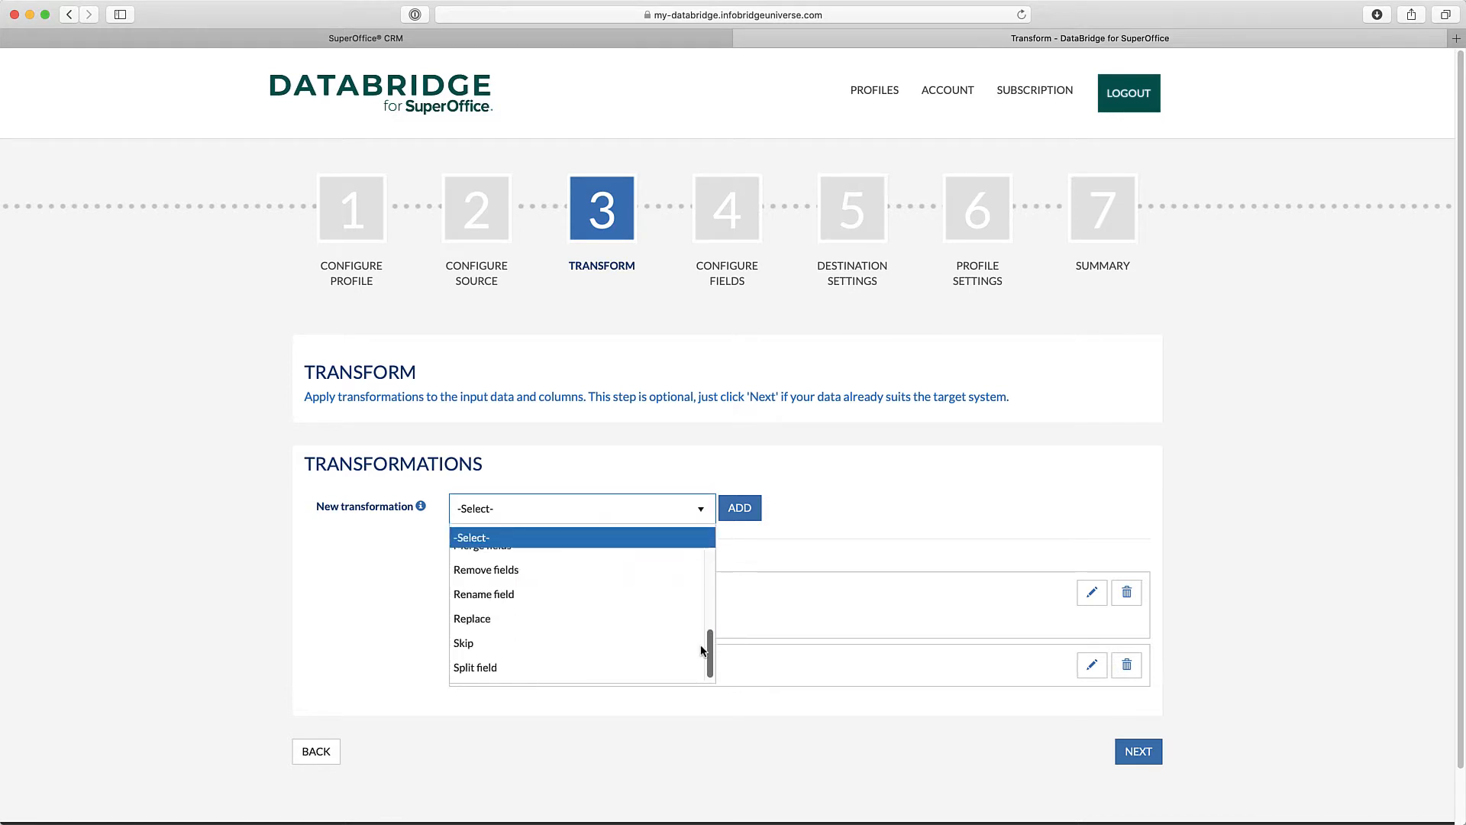
left_click(606, 677)
left_click(742, 508)
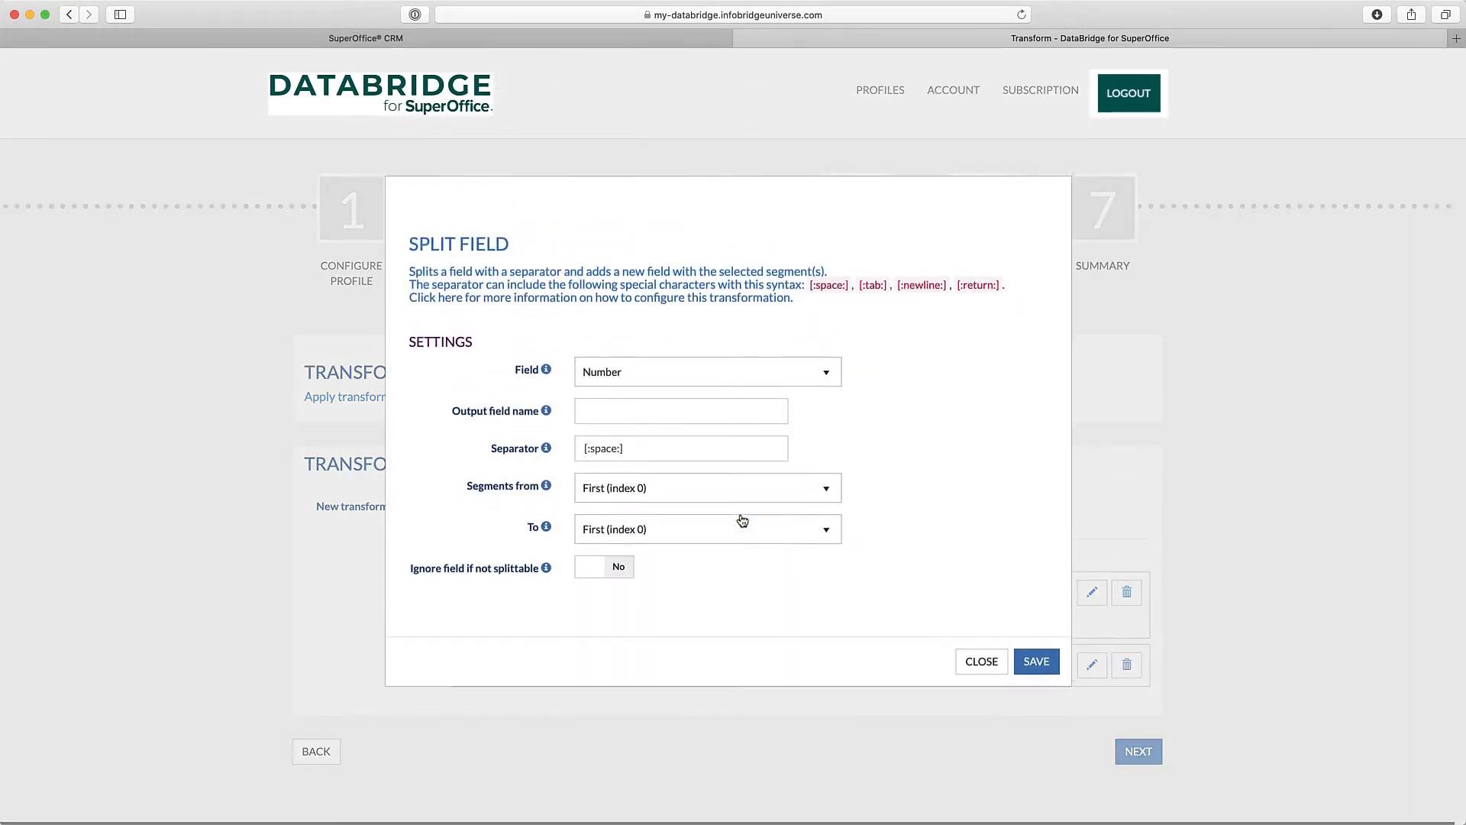
left_click(695, 382)
type("cont")
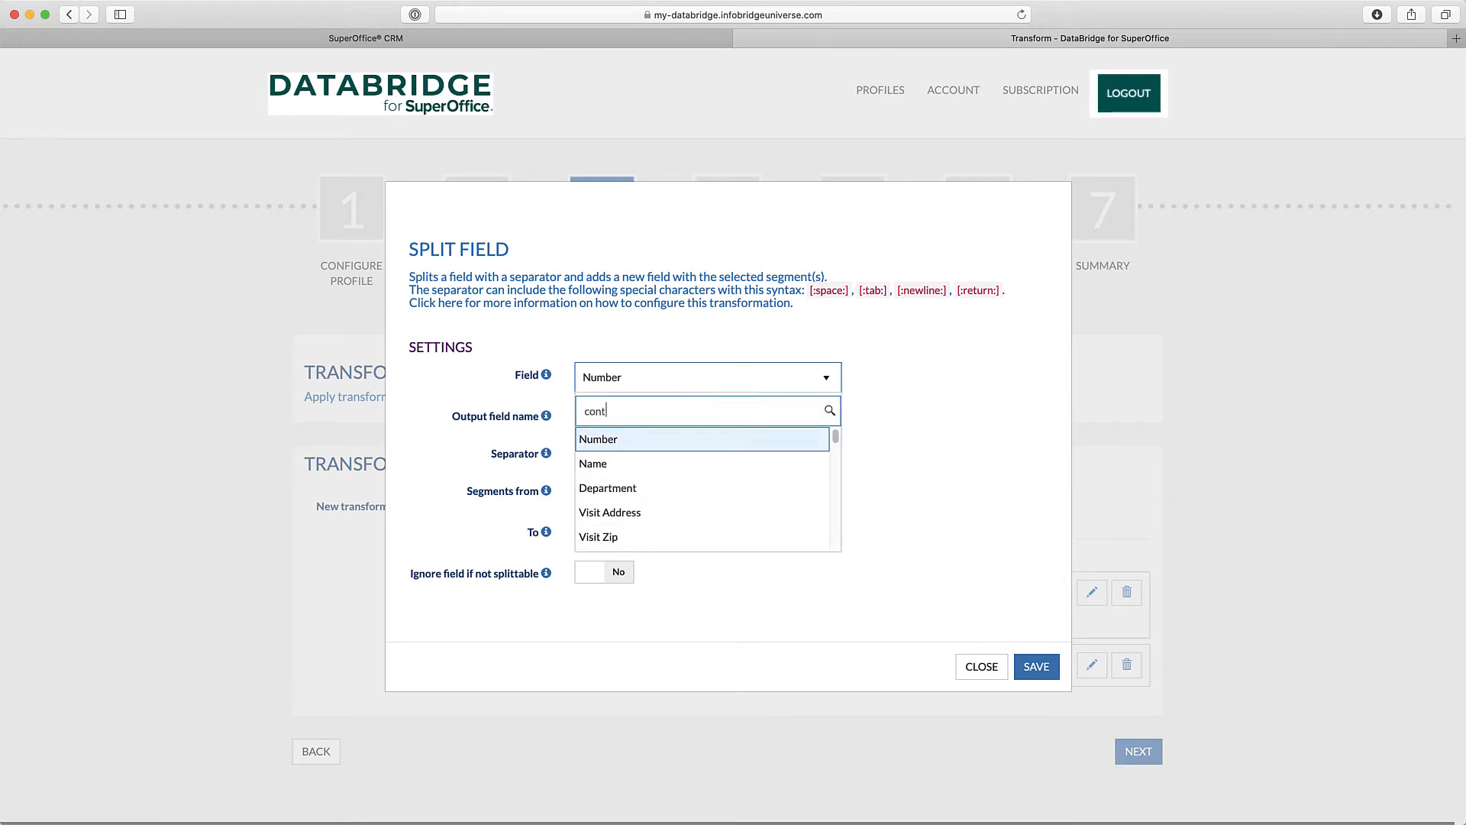
left_click(609, 439)
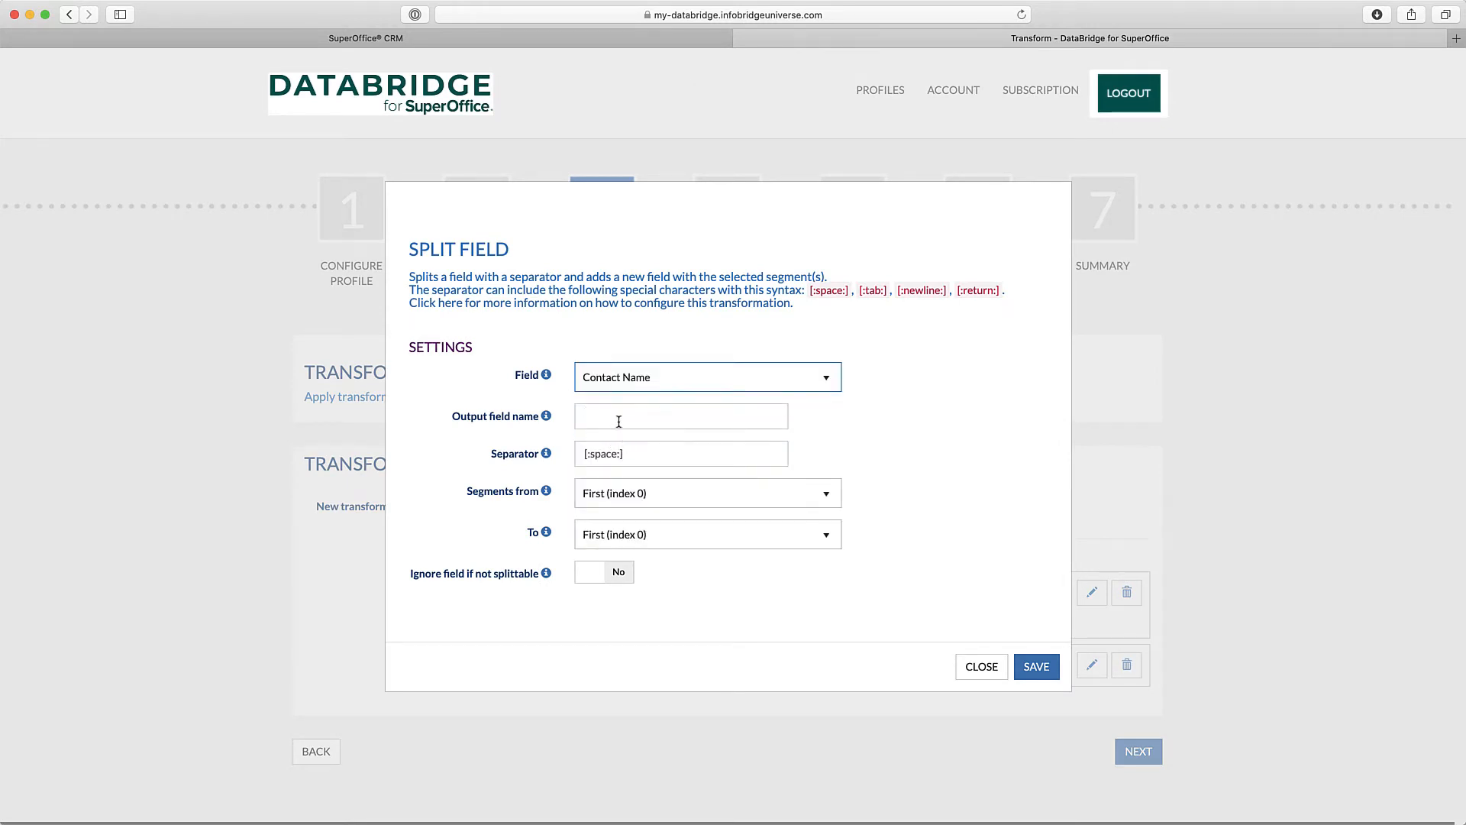
- Name the split output field "SUO-Firstname" and save the transformation
left_click(619, 421)
type("SUO-Firstname")
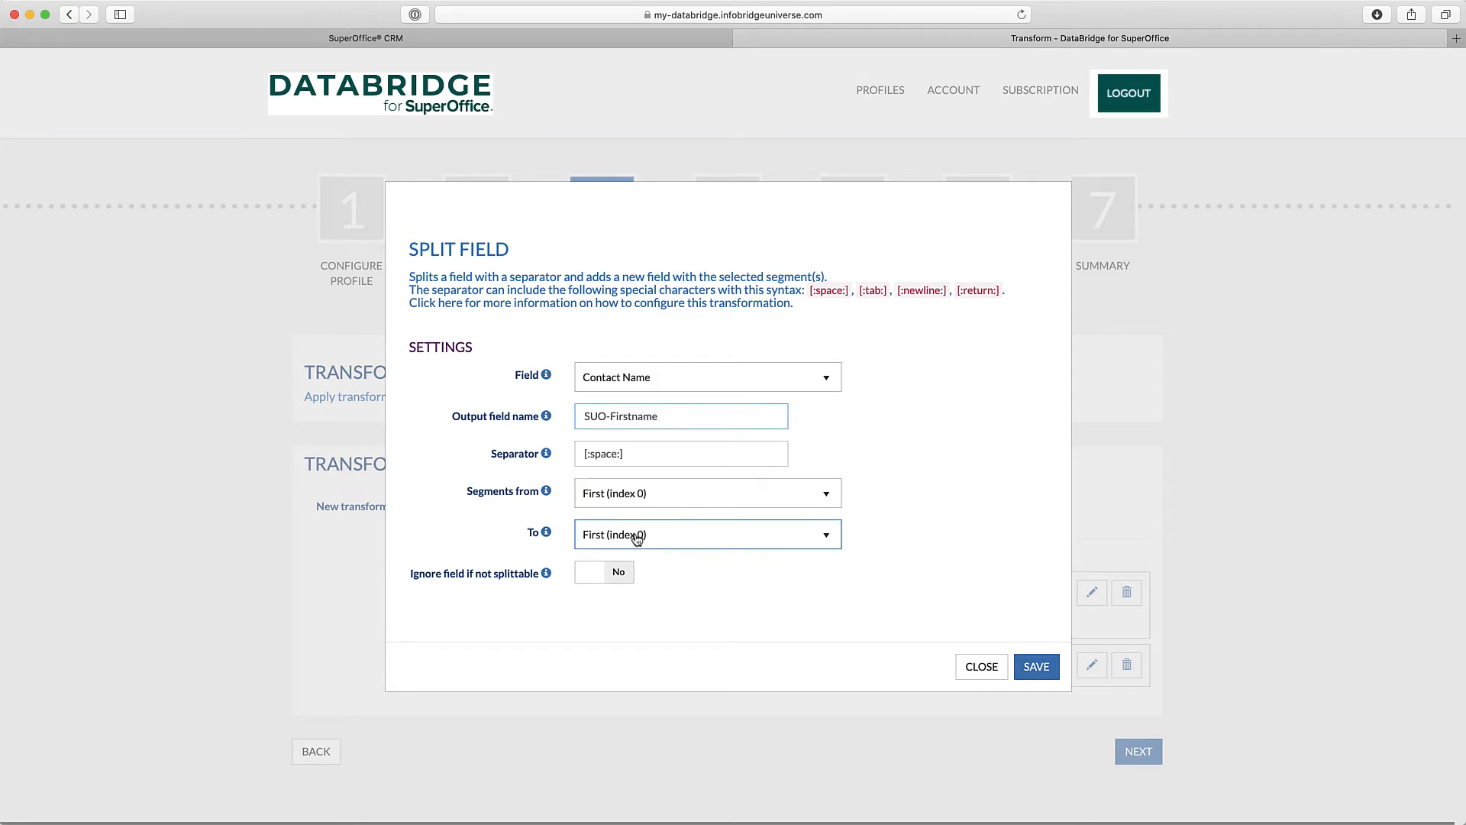
left_click(1032, 671)
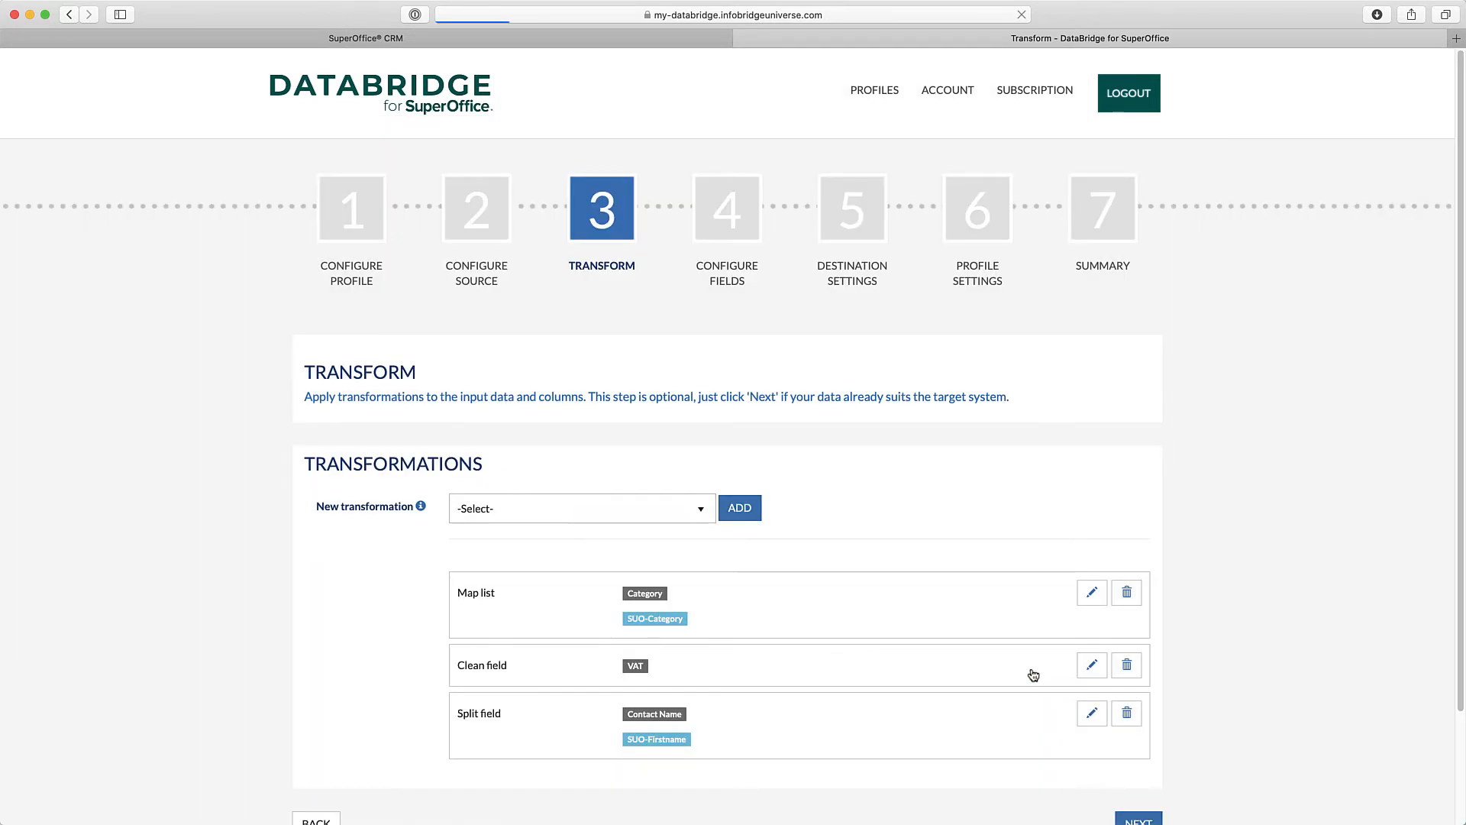
- Add a second Split field transformation on Contact Name with the output field name "SUO-Lastname"
left_click(700, 519)
scroll(676, 661, "down", 5)
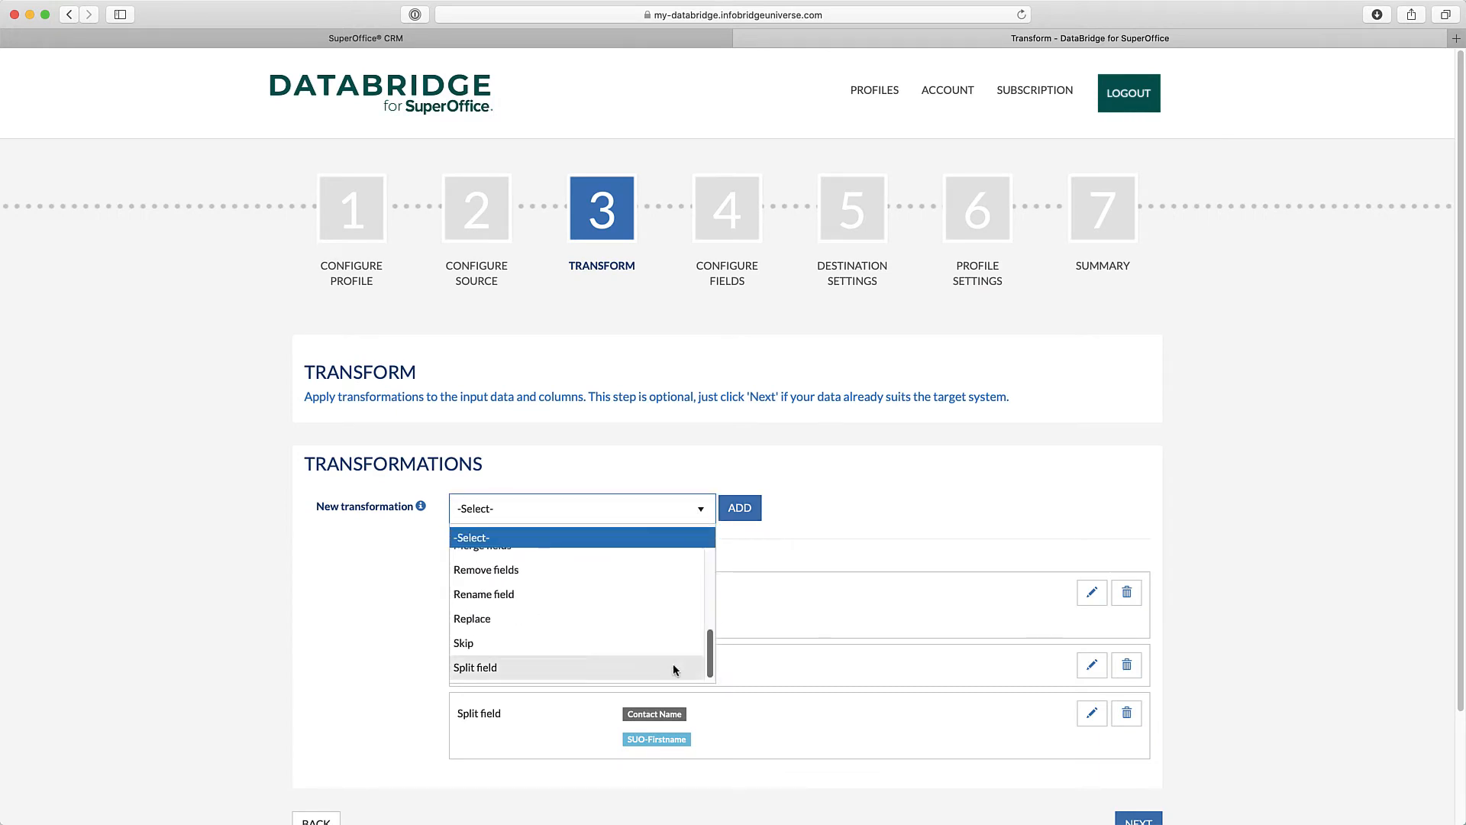
left_click(675, 670)
left_click(738, 512)
left_click(726, 379)
type("con")
left_click(621, 441)
left_click(649, 416)
type("SUO-Lastname")
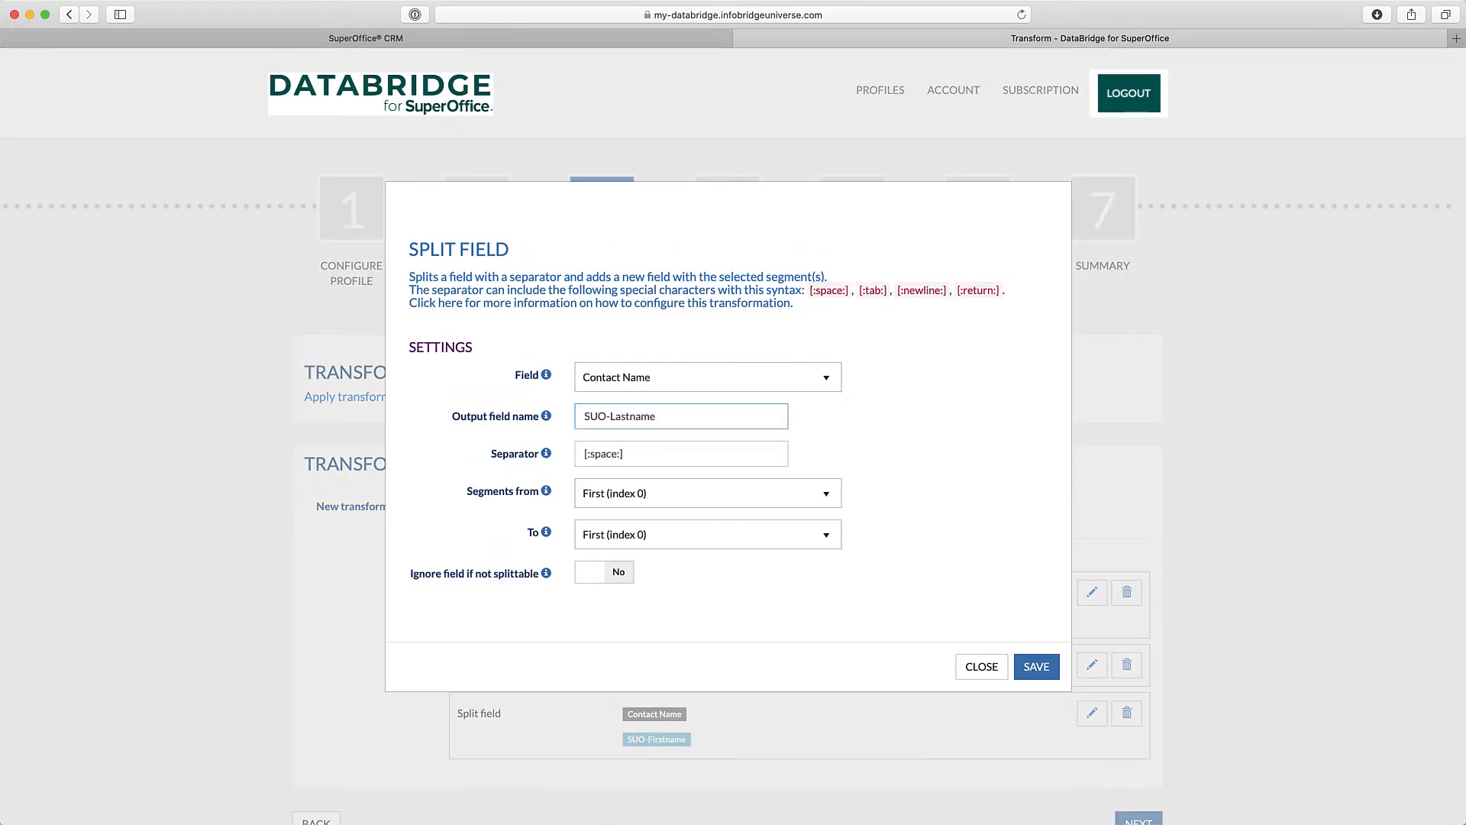
- Set the last name split's segments from Second (index 1) to Last (index -1), and save the transformation
left_click(707, 494)
left_click(756, 577)
left_click(706, 535)
left_click(688, 669)
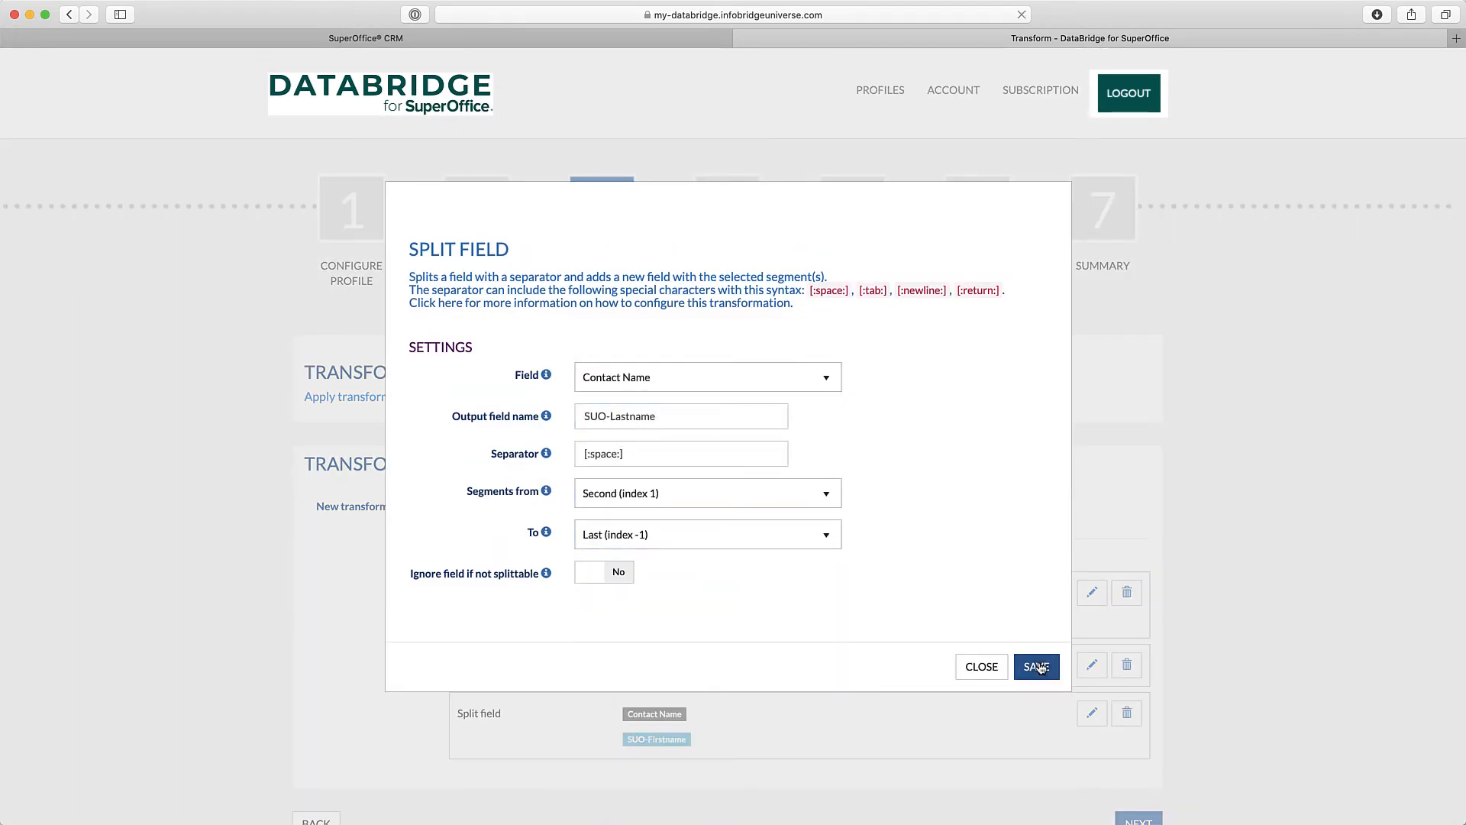
left_click(1037, 666)
- Continue to the Configure Fields stage and review the VAT, SUO-Category, SUO-Firstname and SUO-Lastname columns in the data preview
scroll(1260, 756, "down", 3)
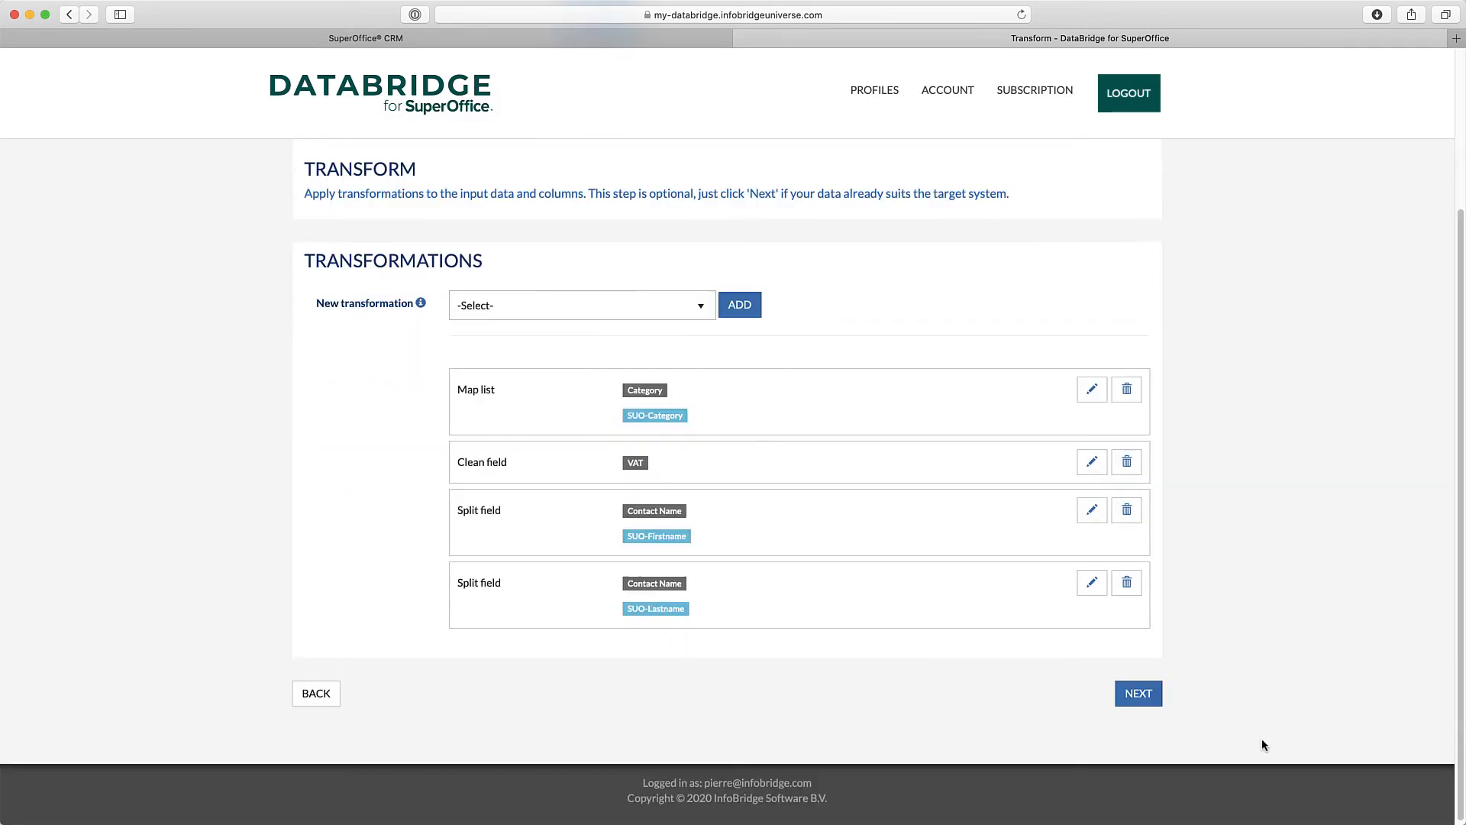
left_click(1139, 695)
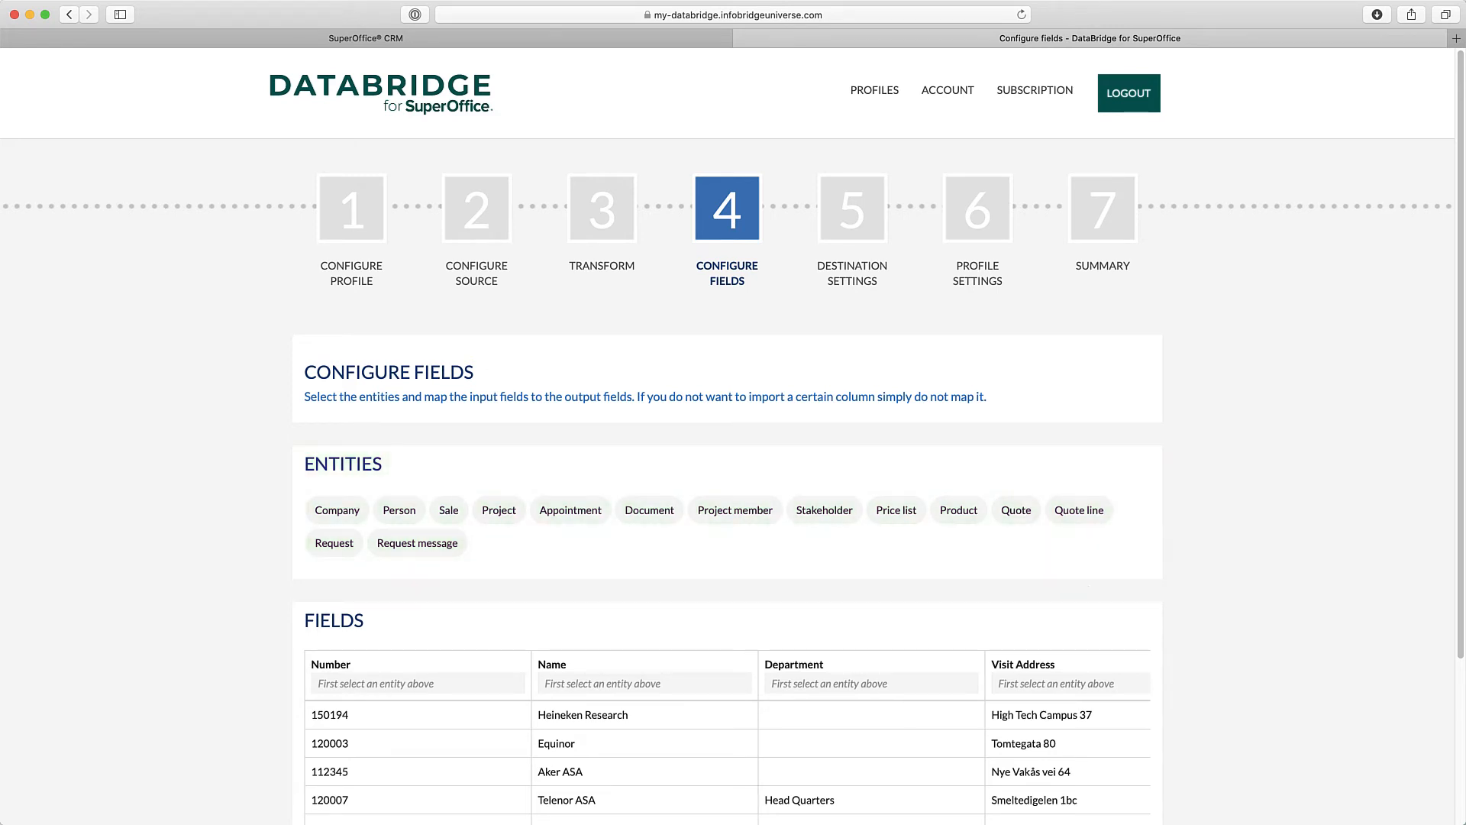
scroll(1294, 810, "down", 3)
left_click_drag(340, 688, 568, 709)
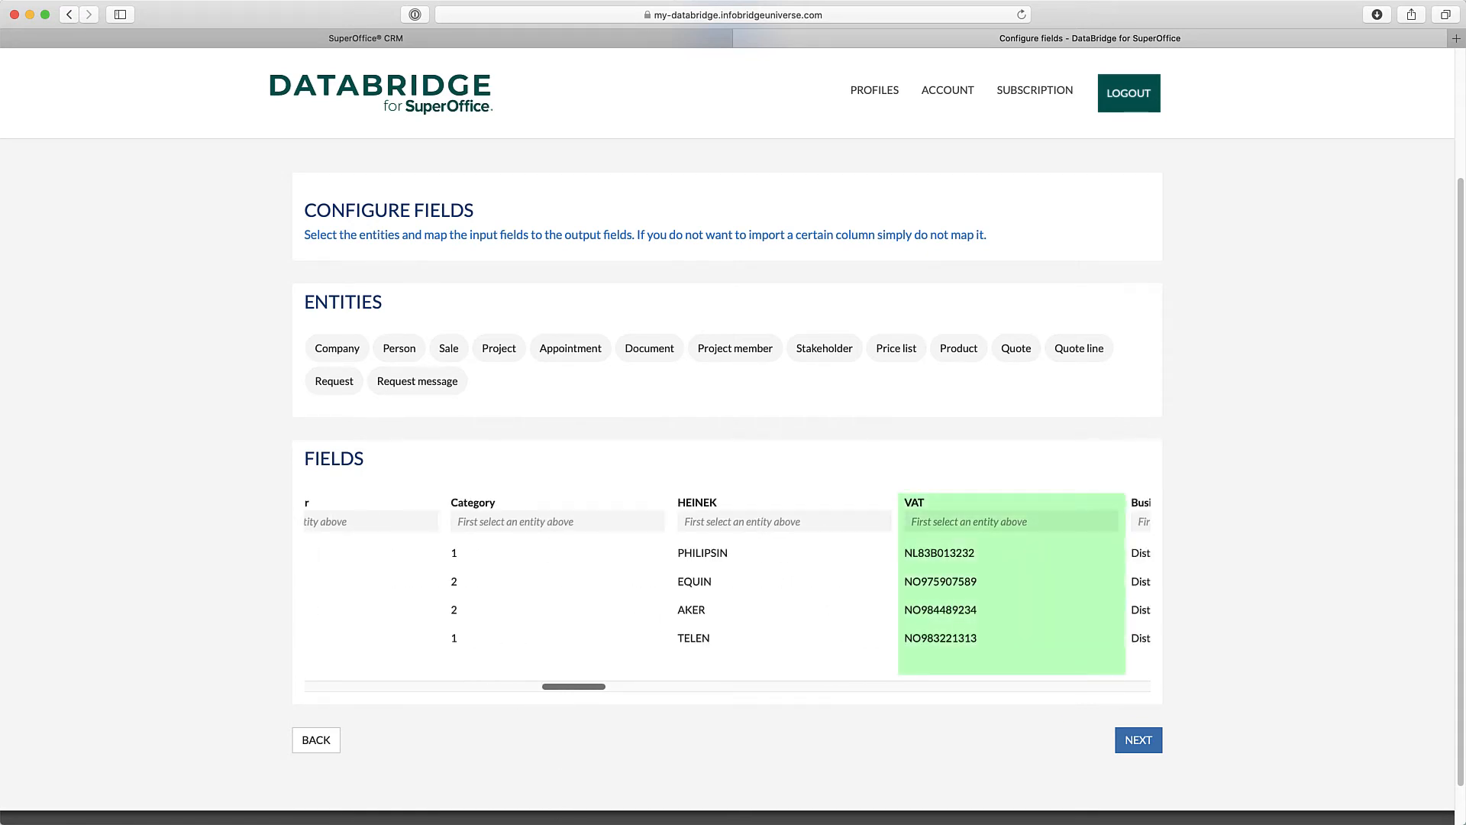
left_click_drag(571, 695, 1174, 684)
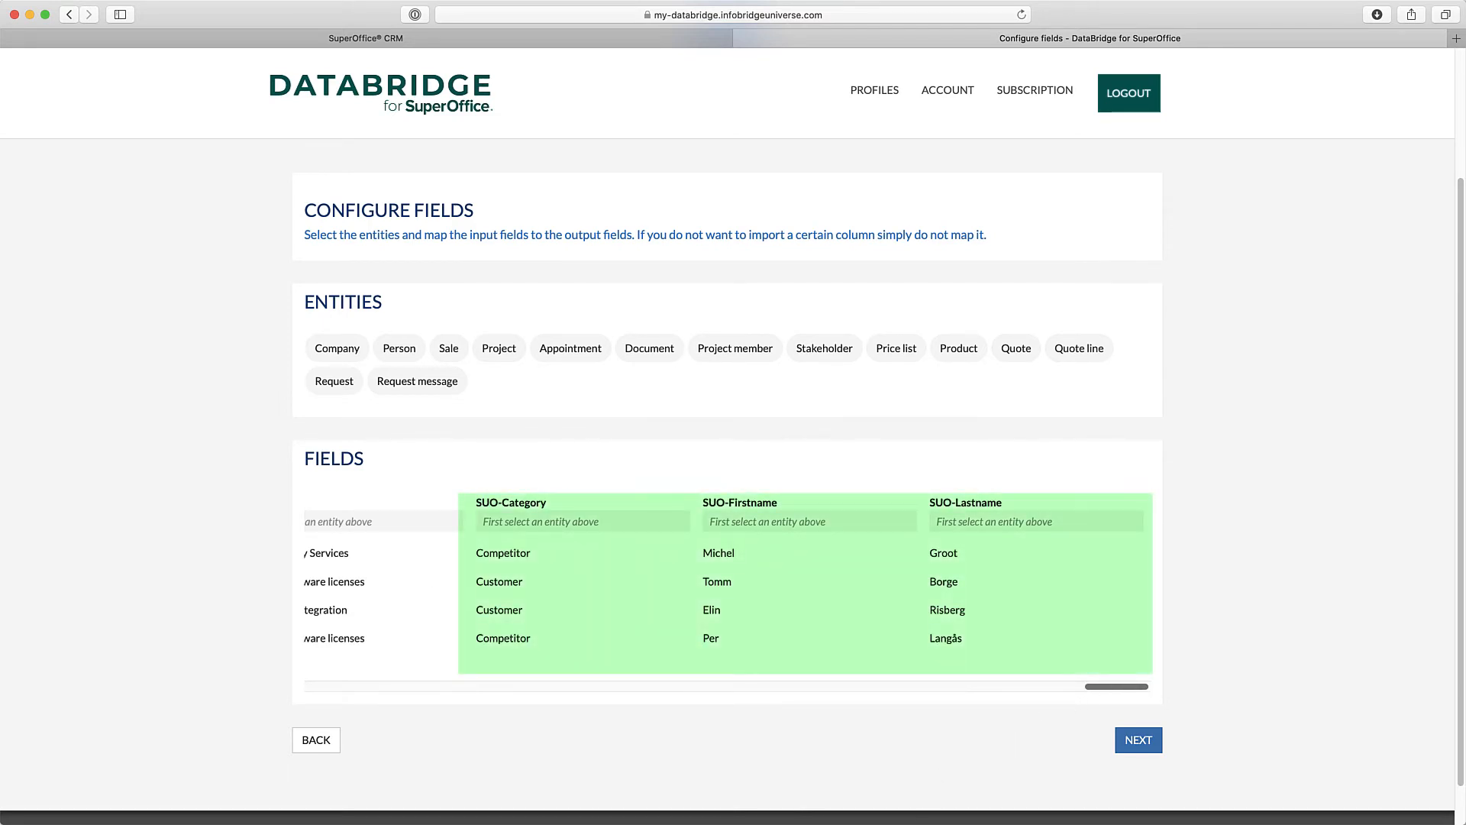
left_click_drag(1132, 691, 276, 694)
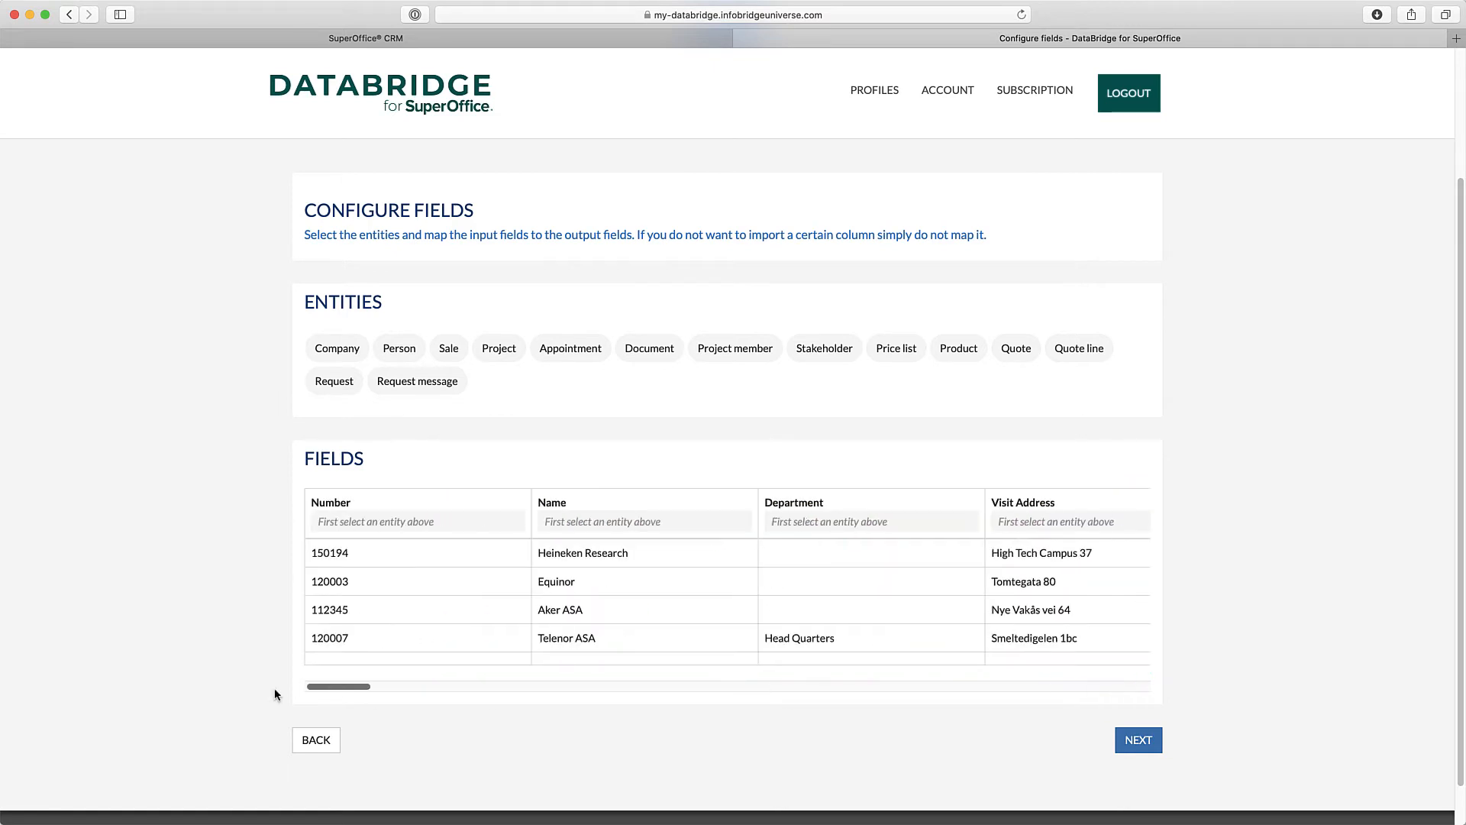
- Choose the Company entity and map the Number column to Company Number and the Name column to Company Name
left_click(330, 349)
left_click(398, 521)
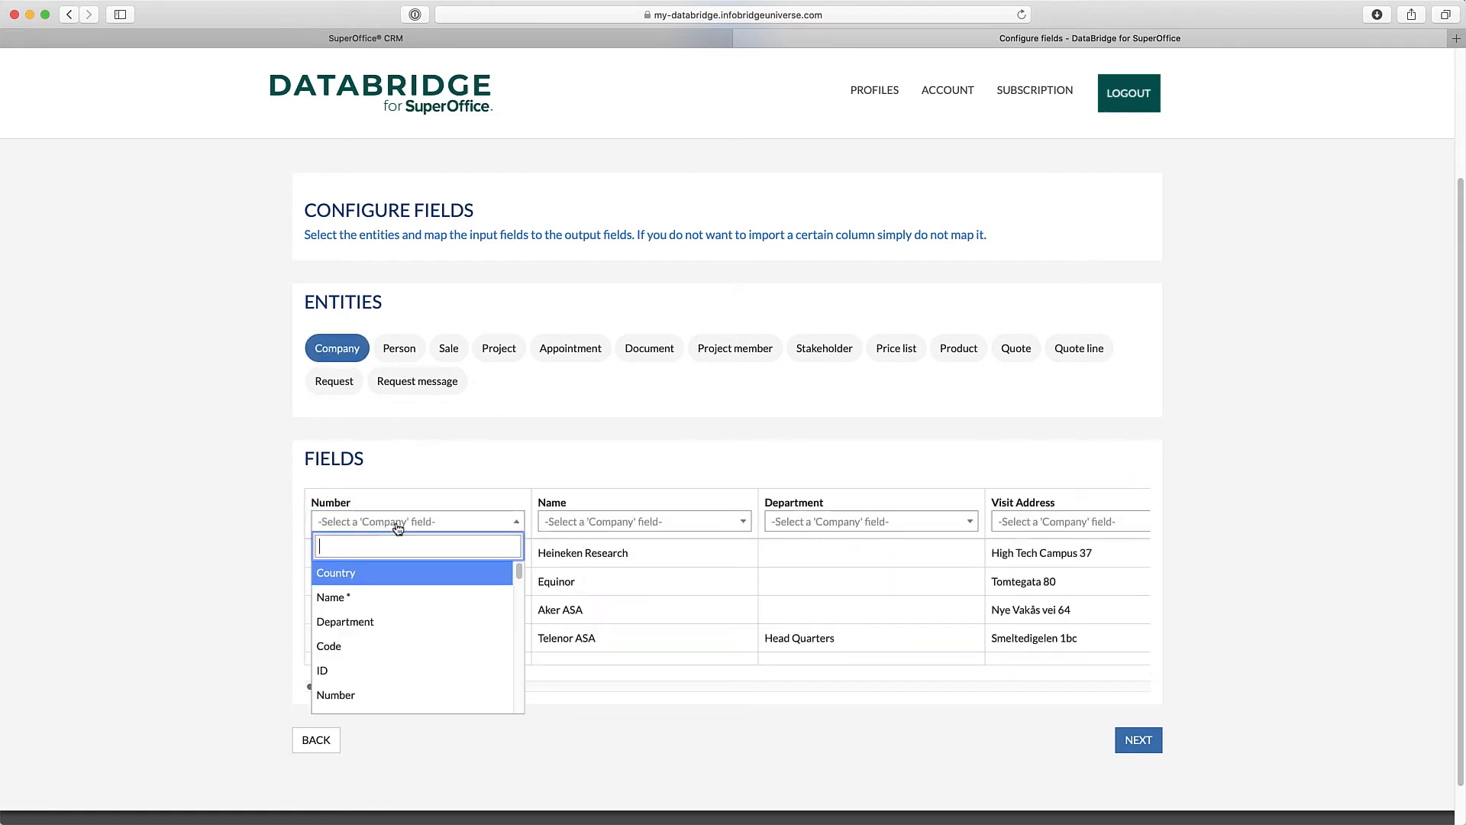
type("num")
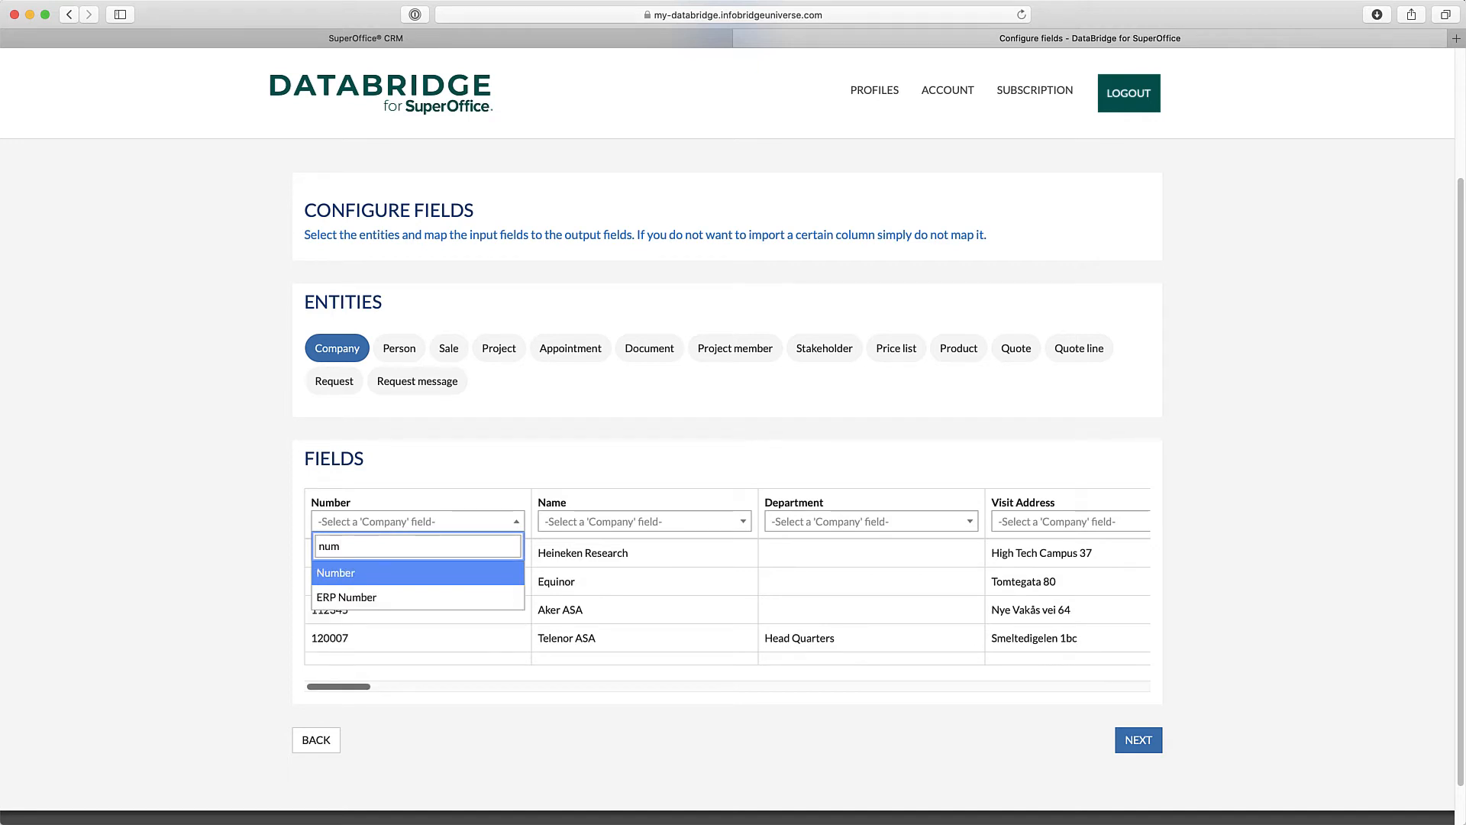
left_click(397, 581)
left_click(611, 522)
type("nam")
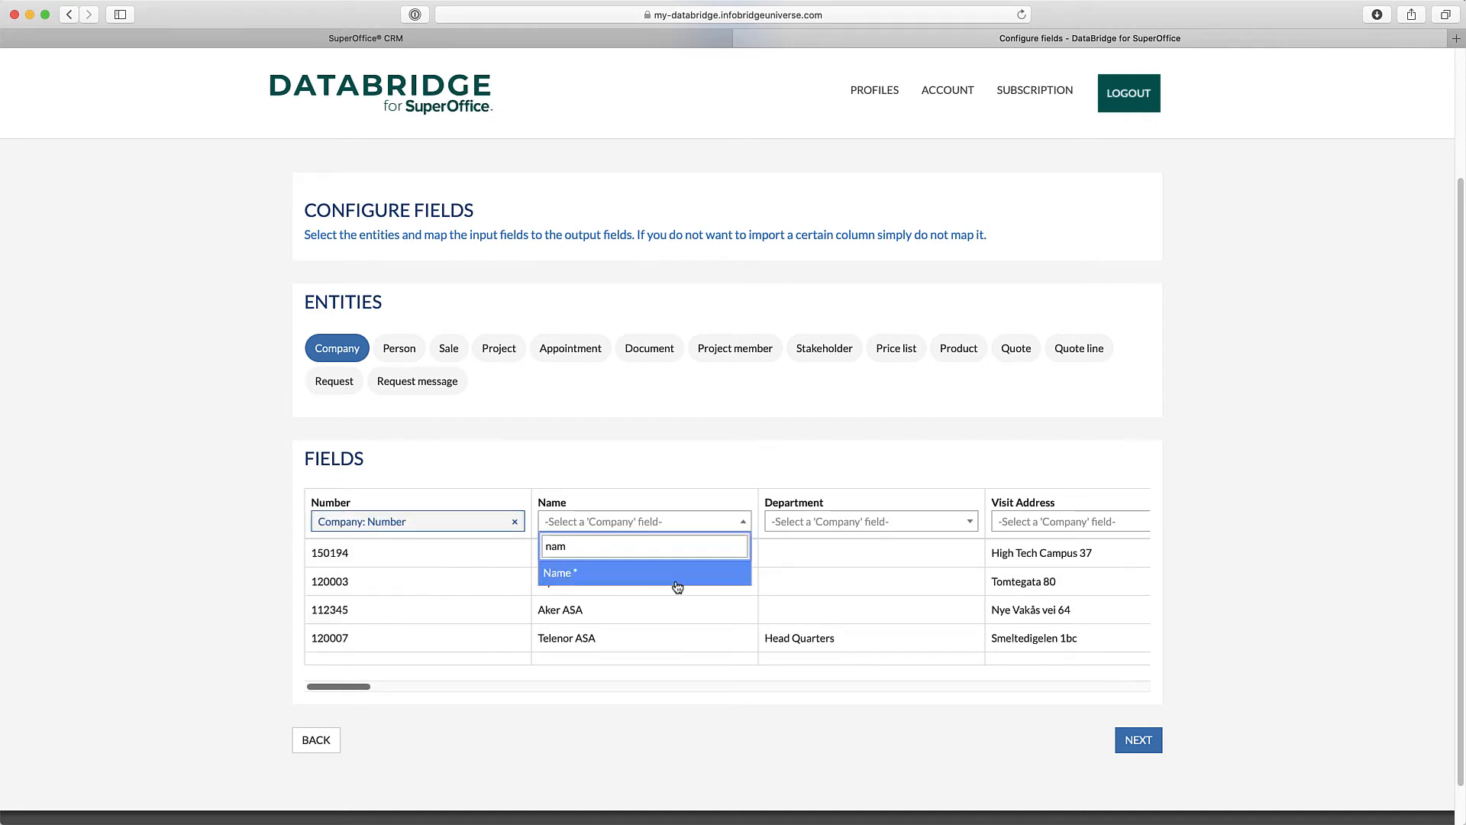
left_click(677, 585)
- Map the remaining company columns to their matching Company fields, up to the PersonNumber column
scroll(661, 609, "right", 20)
left_click(1100, 522)
left_click(1130, 522)
type("pay")
left_click(1158, 571)
scroll(1158, 596, "right", 20)
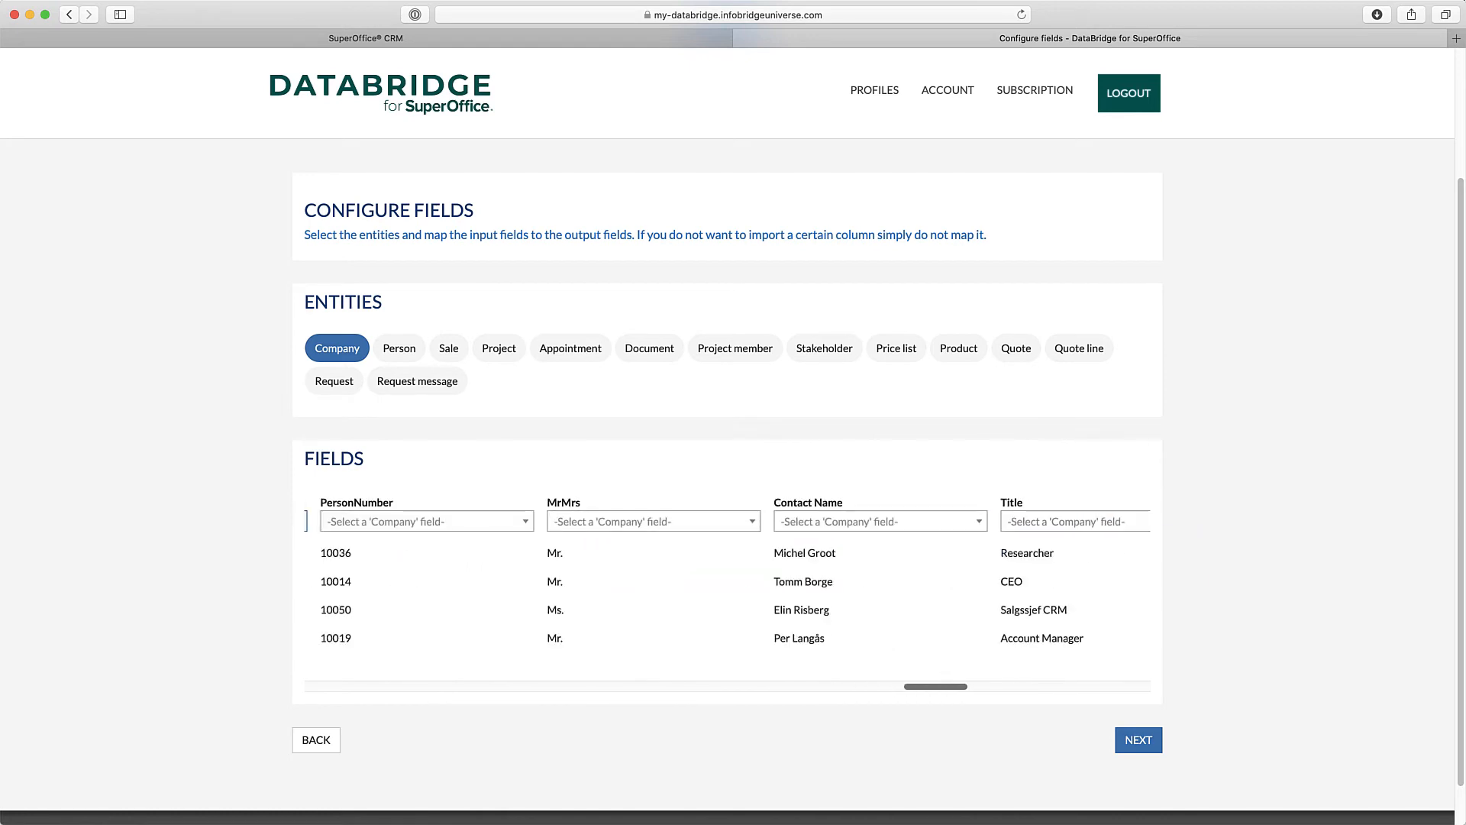
- Choose the Person entity and map PersonNumber to the Person Number field, along with the other person columns
left_click(399, 350)
left_click(410, 524)
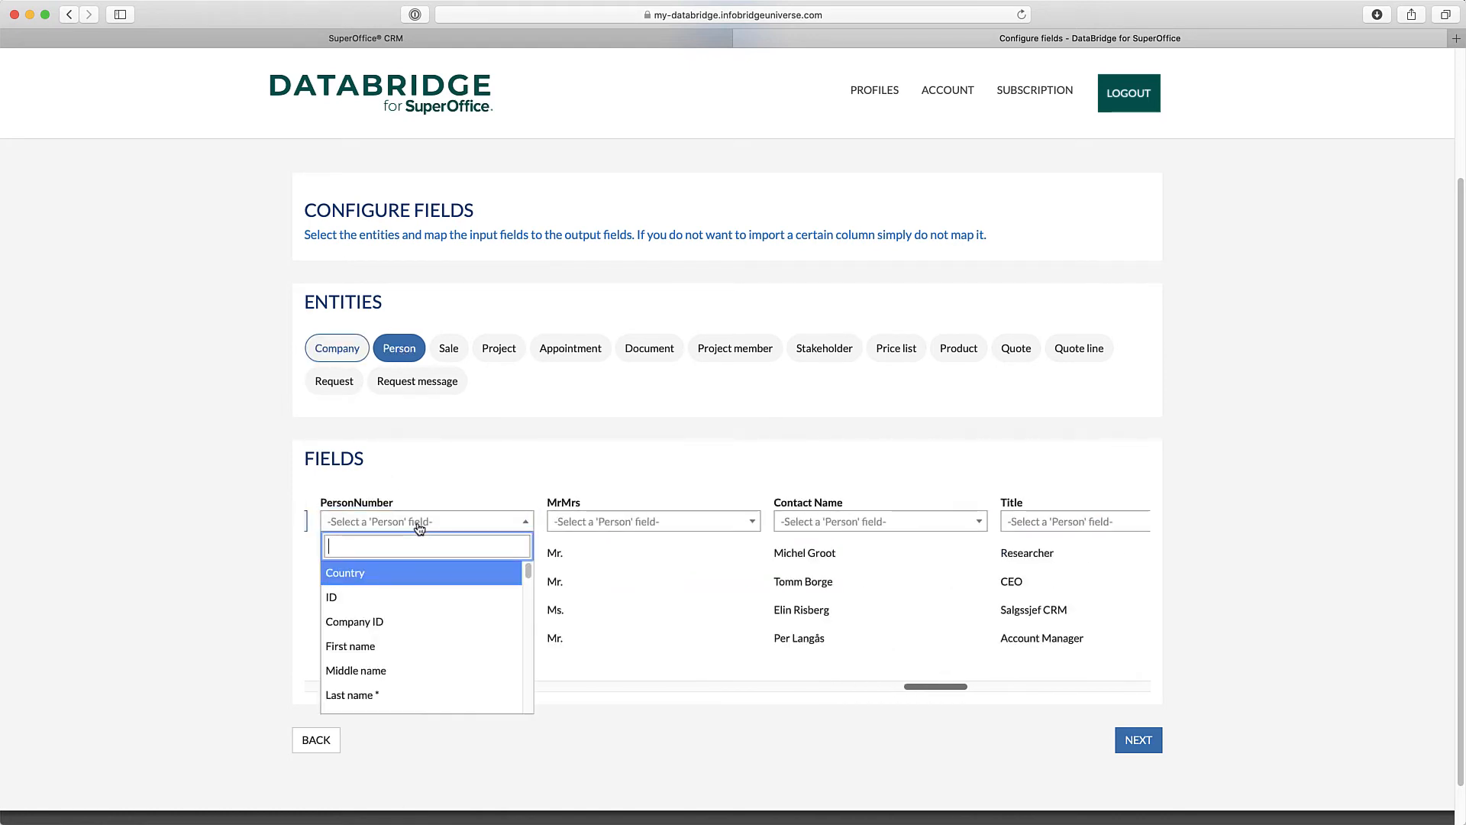
type("num")
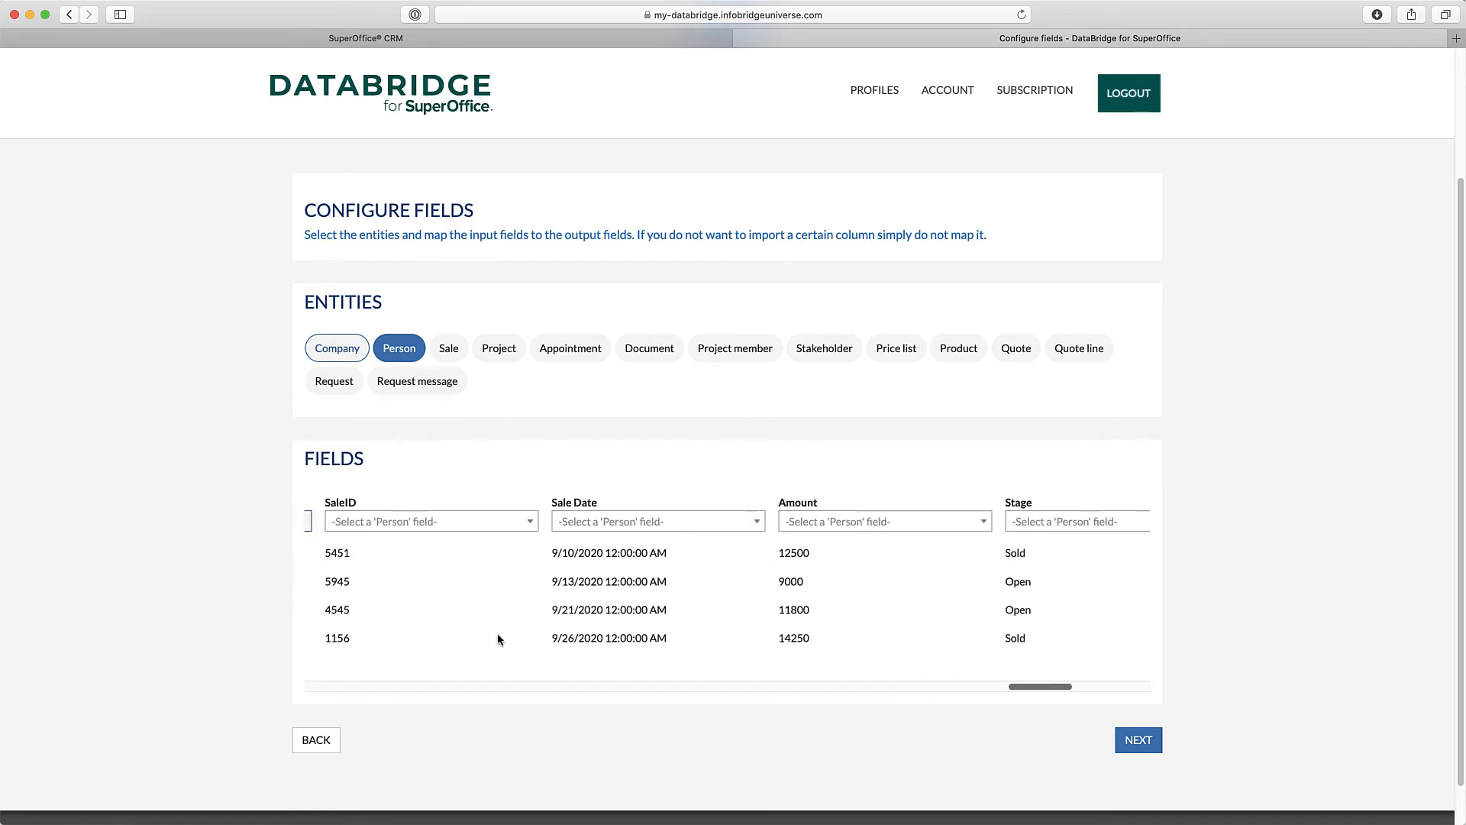
- Map SaleID to Sale Number, Stage to Sale Stage, Text to Sale Heading and SUO-Category to Company Category, and continue to Destination Settings
left_click(446, 347)
type("num")
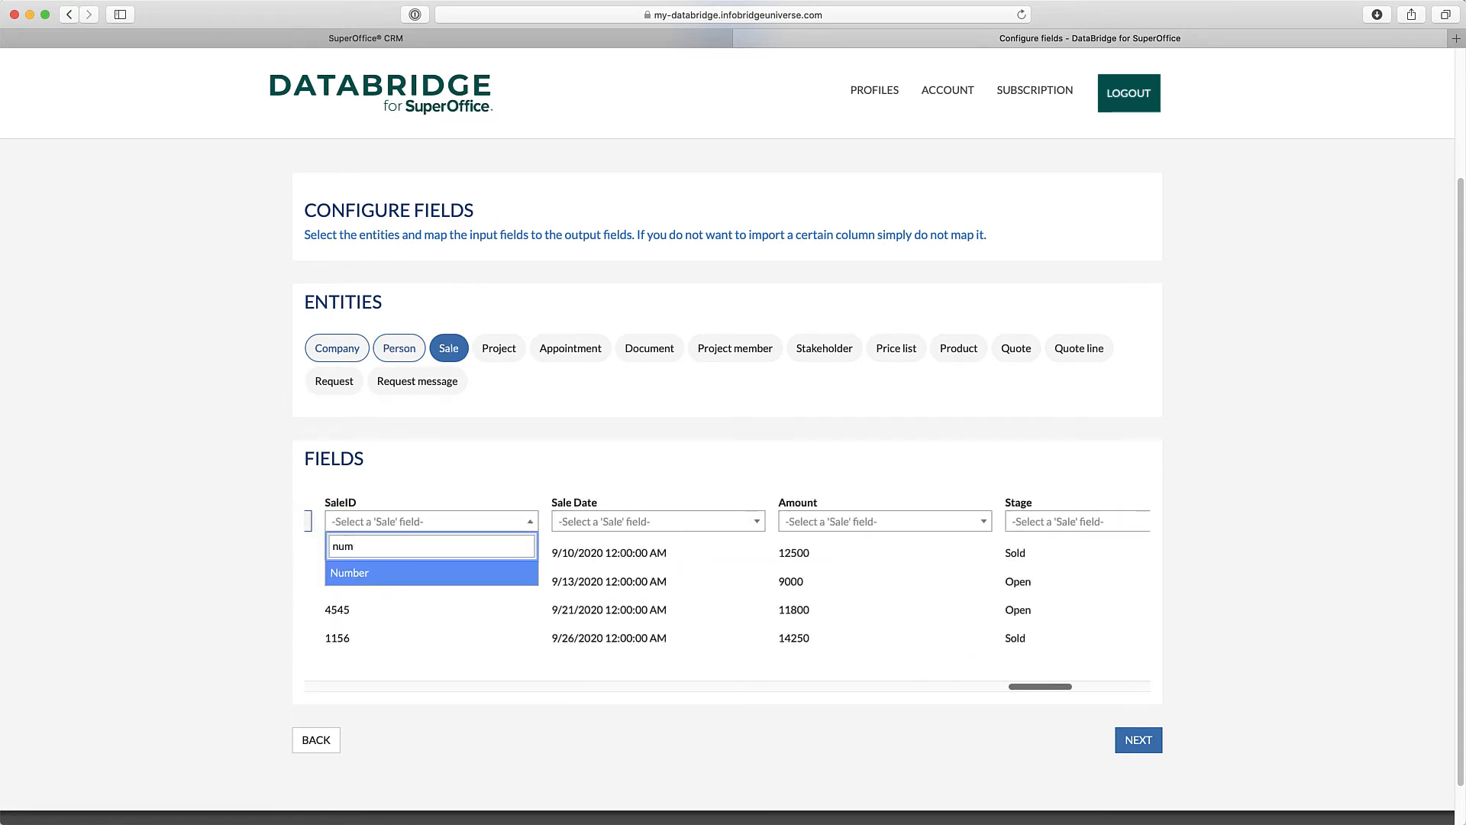
left_click(420, 572)
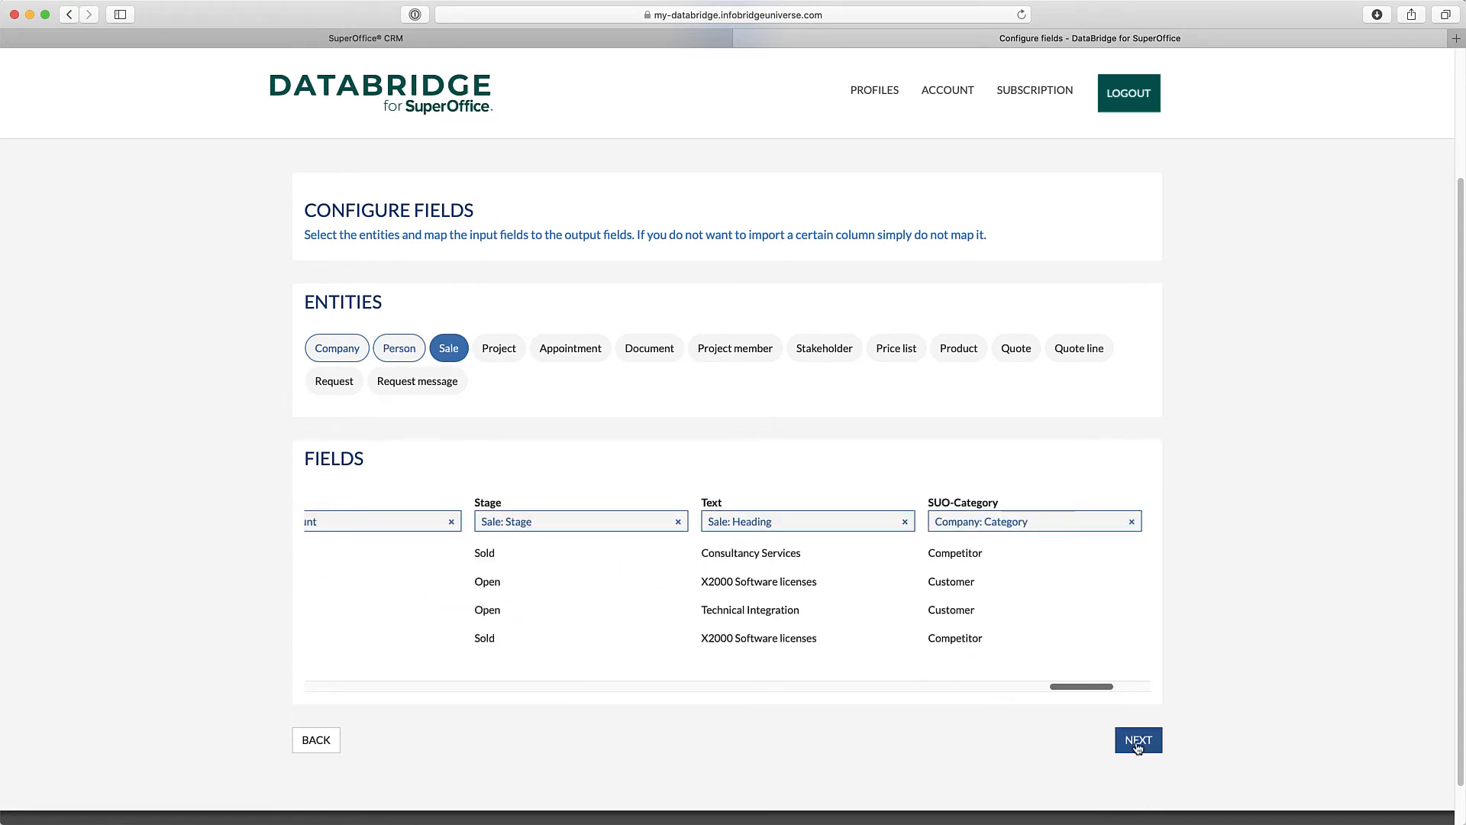
left_click(1138, 741)
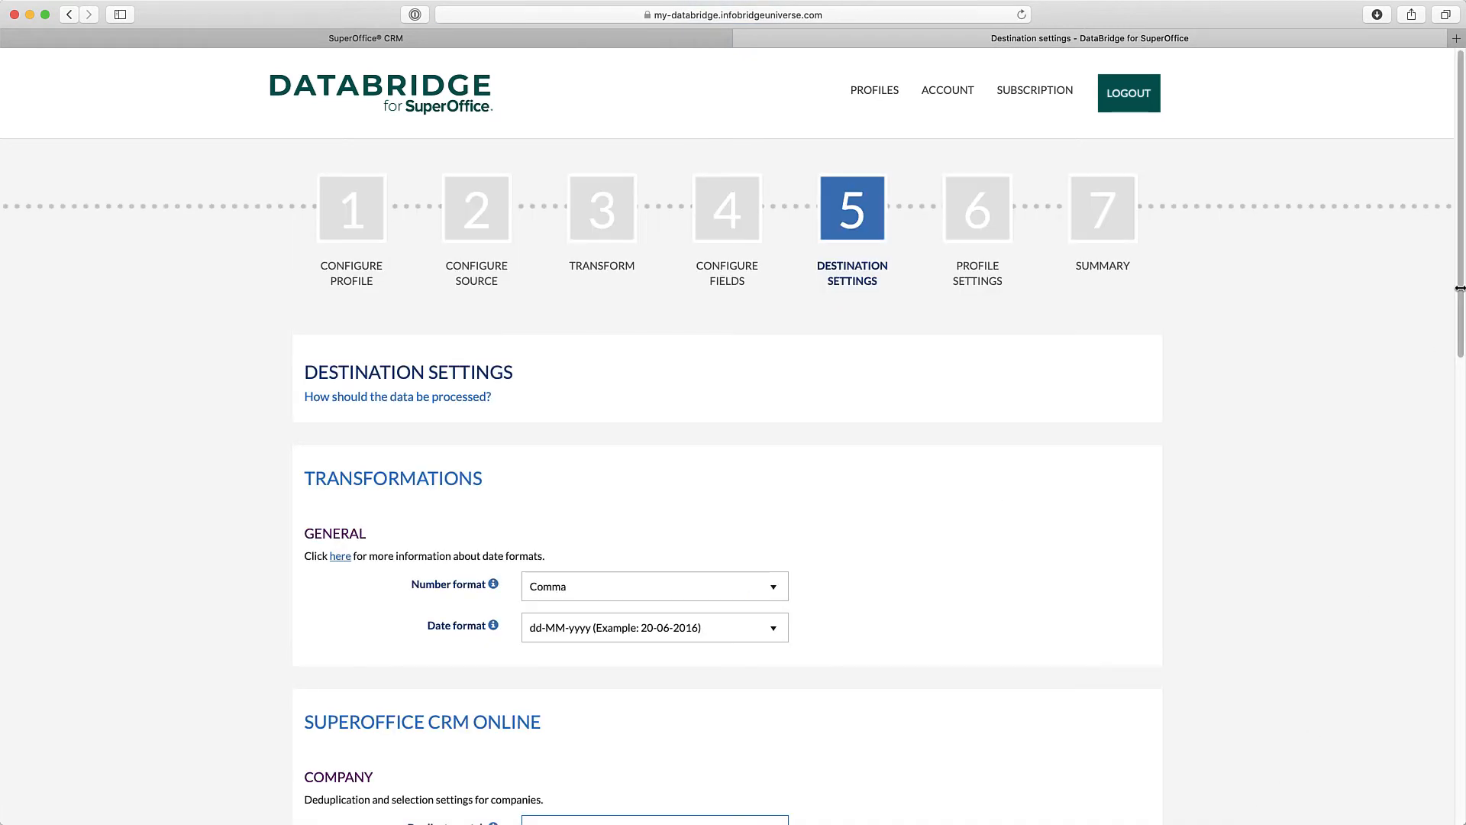
- Set the company duplicate match to Number and its action to Replace - Overwrite existing fields, keeping new companies added to the selection
left_click_drag(1460, 267, 1448, 481)
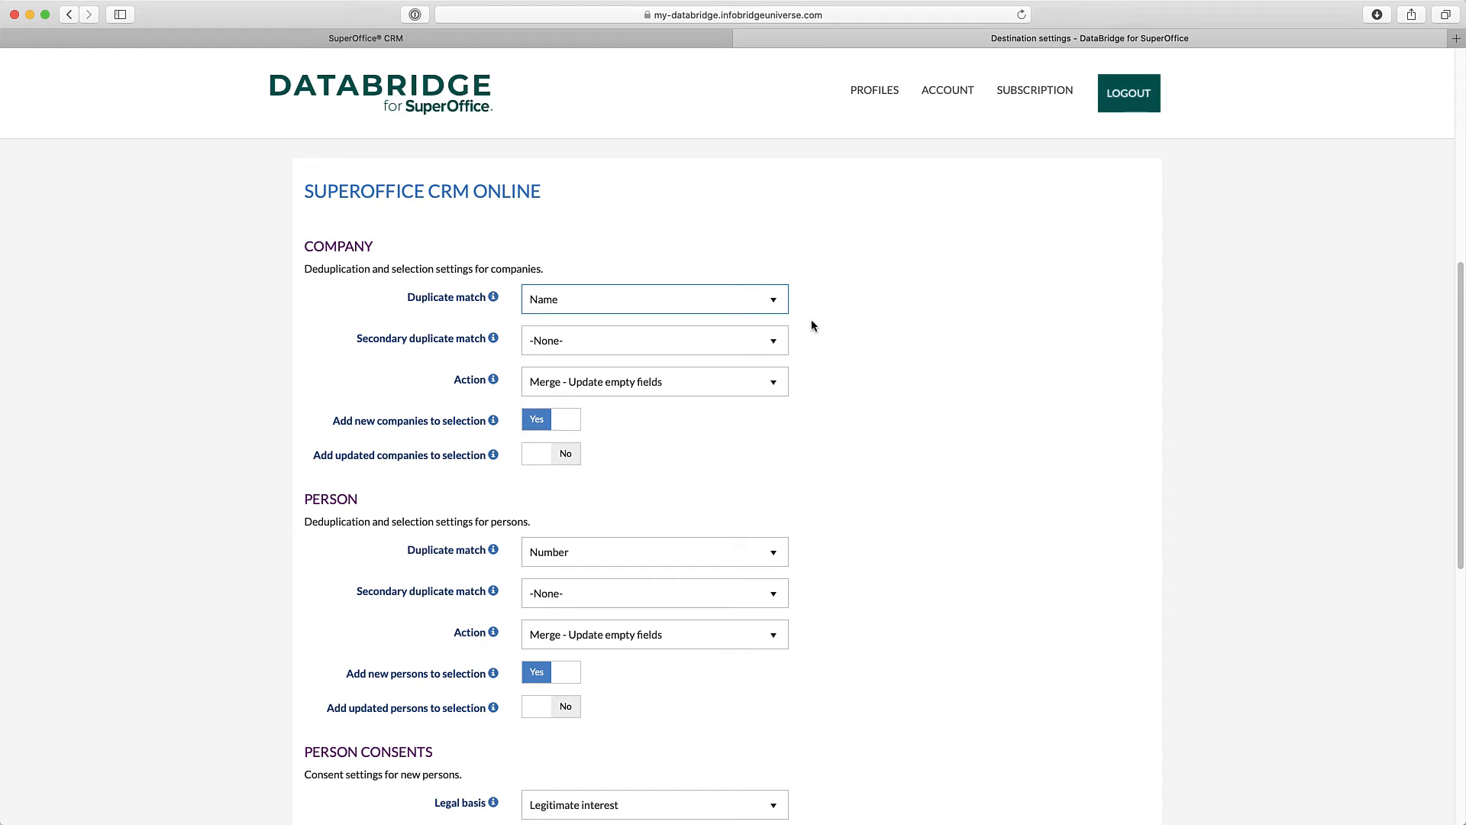
left_click(774, 304)
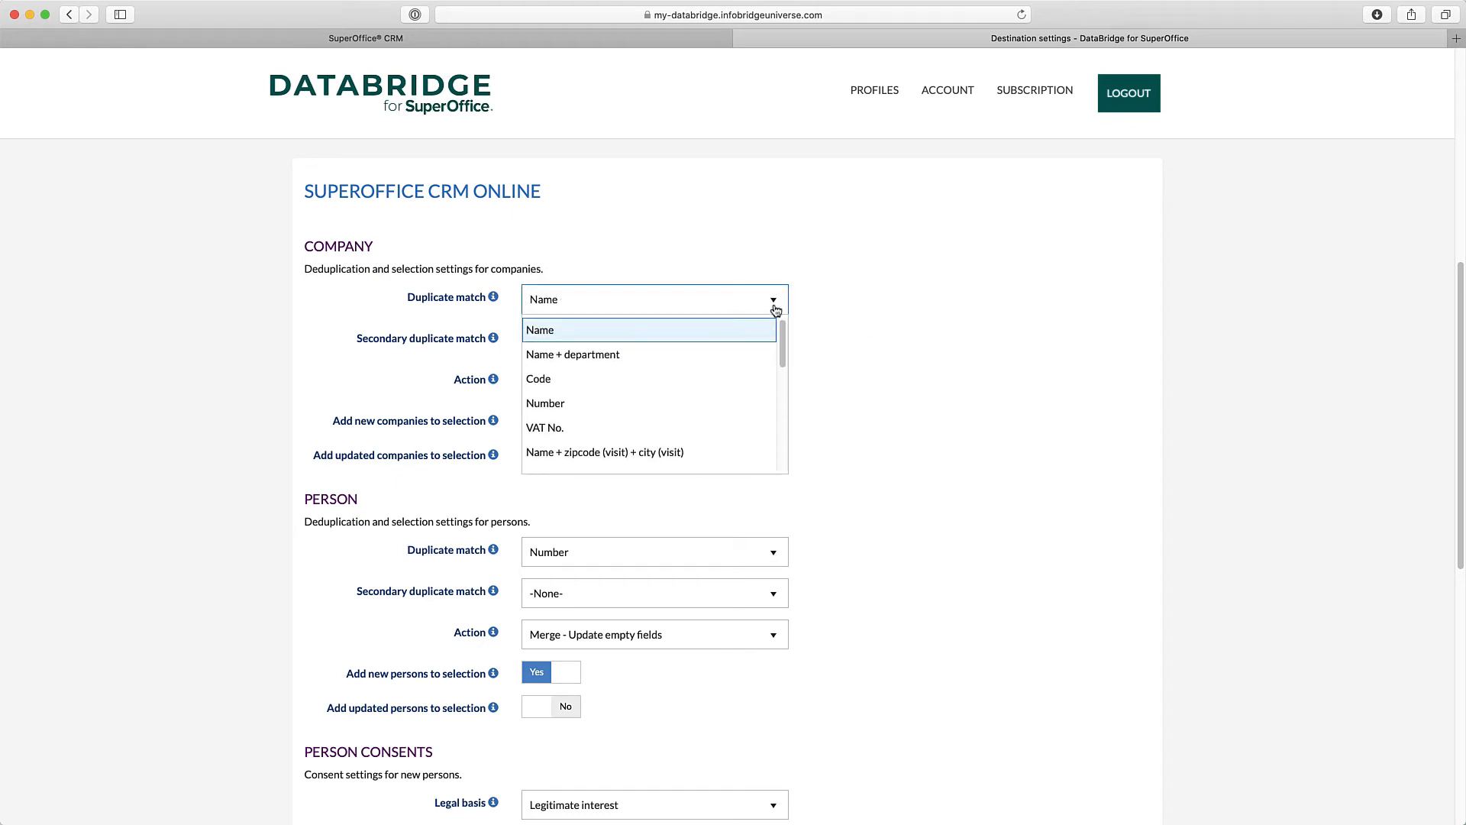
left_click(693, 400)
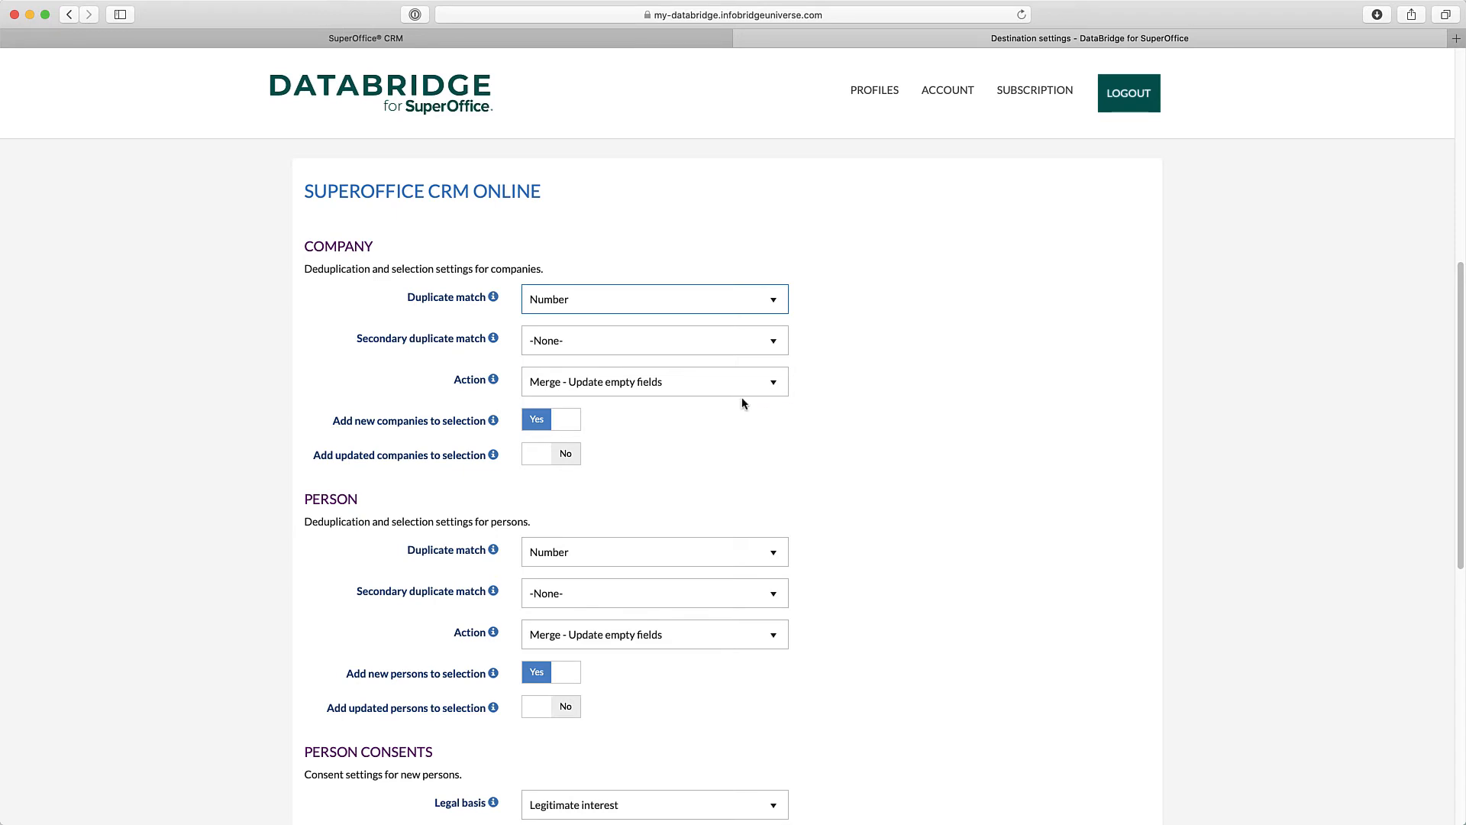
left_click(764, 391)
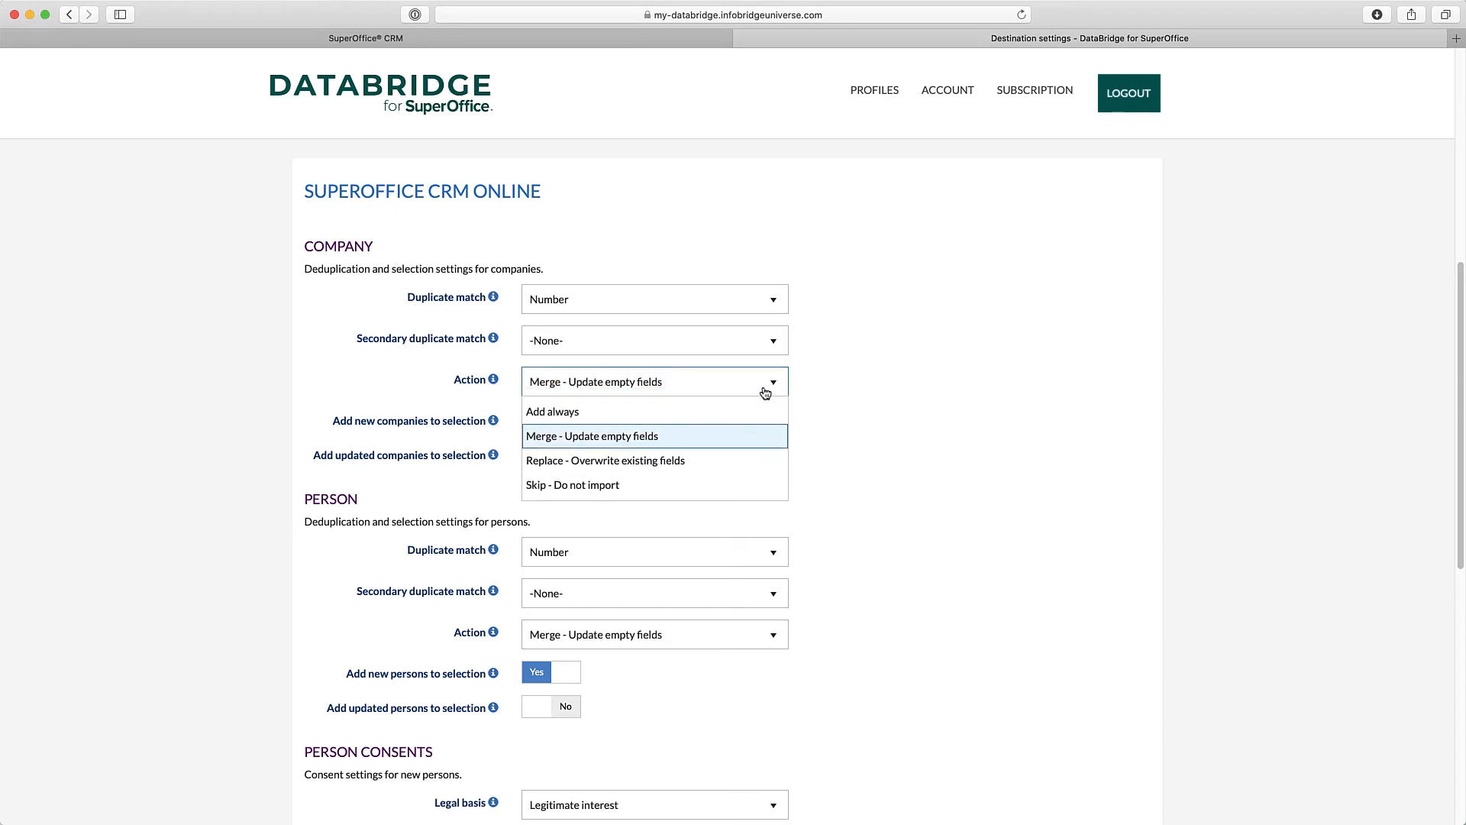
left_click(702, 460)
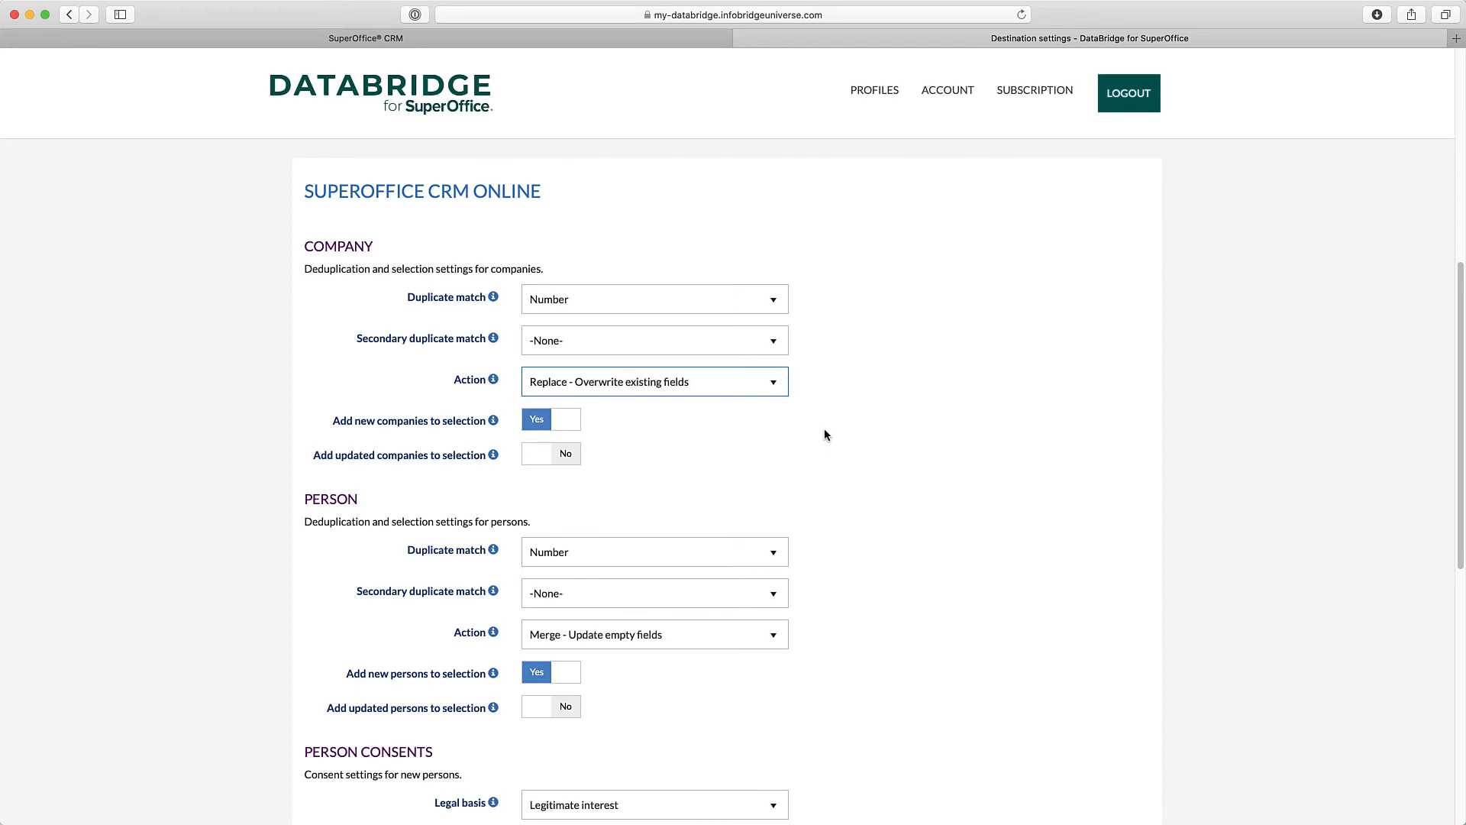
left_click(564, 422)
left_click(565, 422)
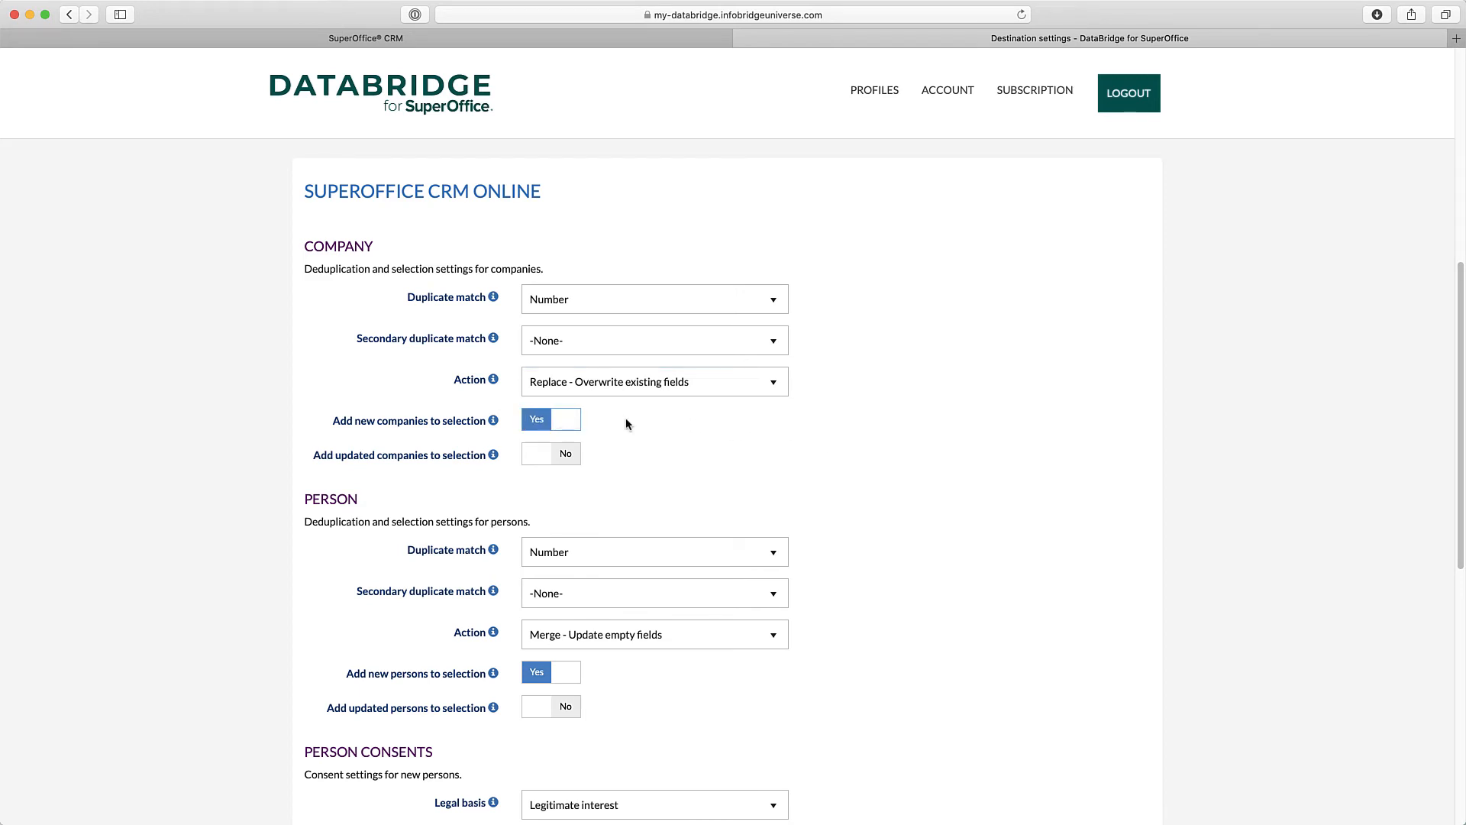
- Set the person action to Replace - Overwrite existing fields with Number as duplicate match, and turn off adding new persons to the selection
left_click(653, 551)
left_click(626, 645)
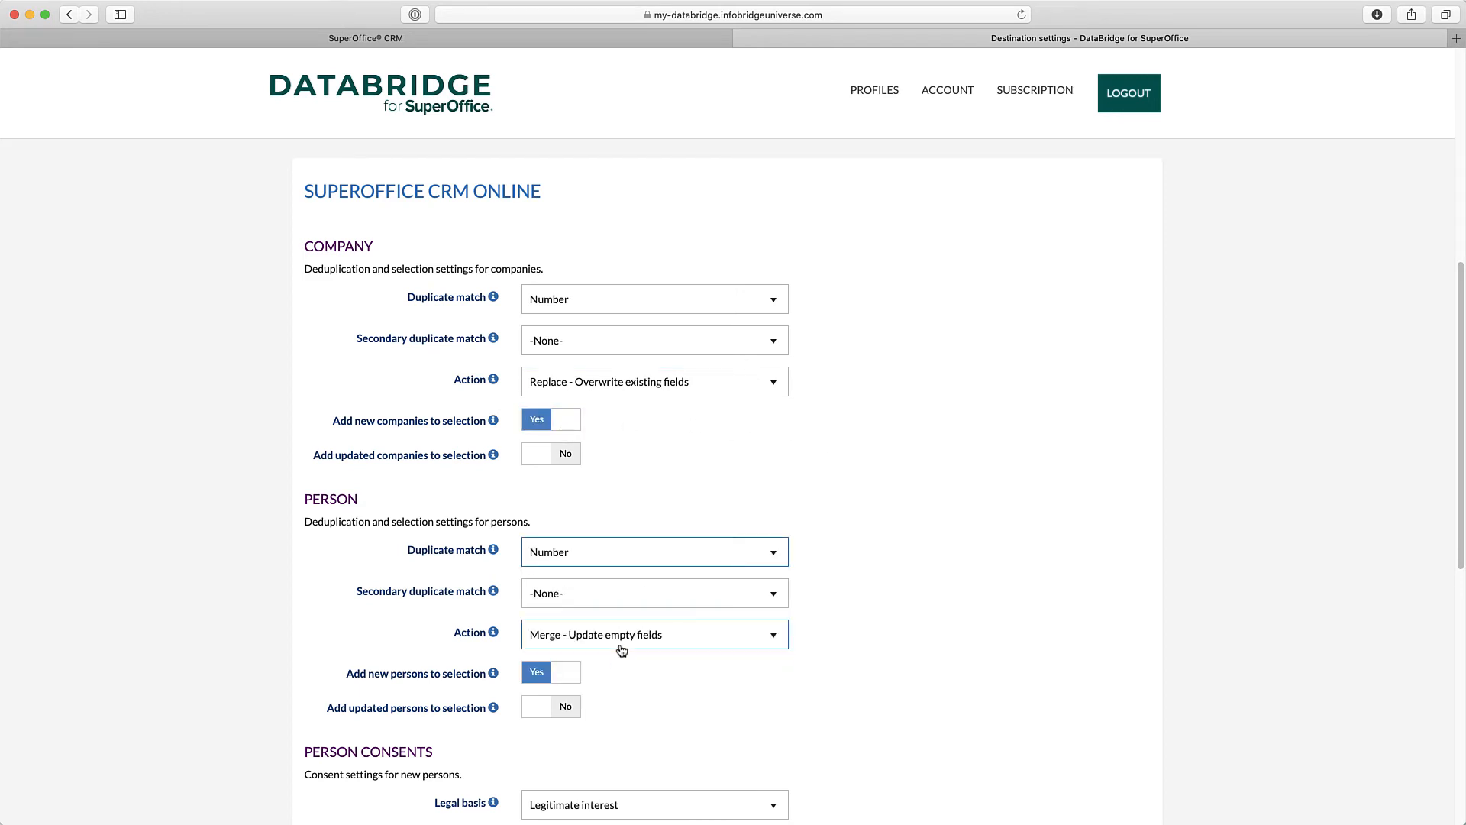
left_click(618, 645)
left_click(610, 711)
left_click(563, 670)
- Set the sale duplicate match to Number and action to Replace - Overwrite existing fields, and turn off adding new sales to the selection
scroll(633, 527, "down", 6)
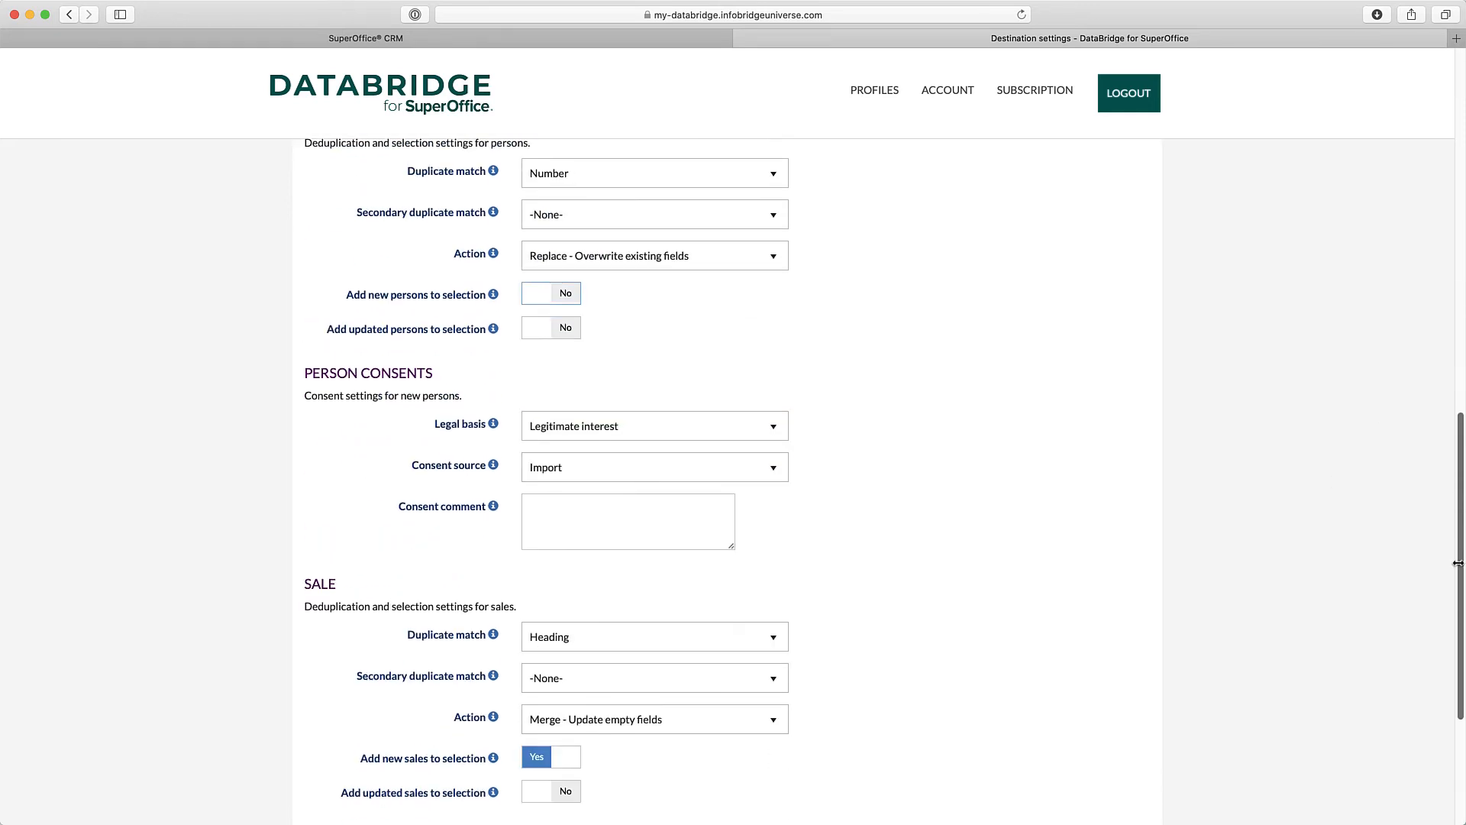
left_click(633, 527)
left_click(620, 565)
left_click(620, 597)
left_click(611, 658)
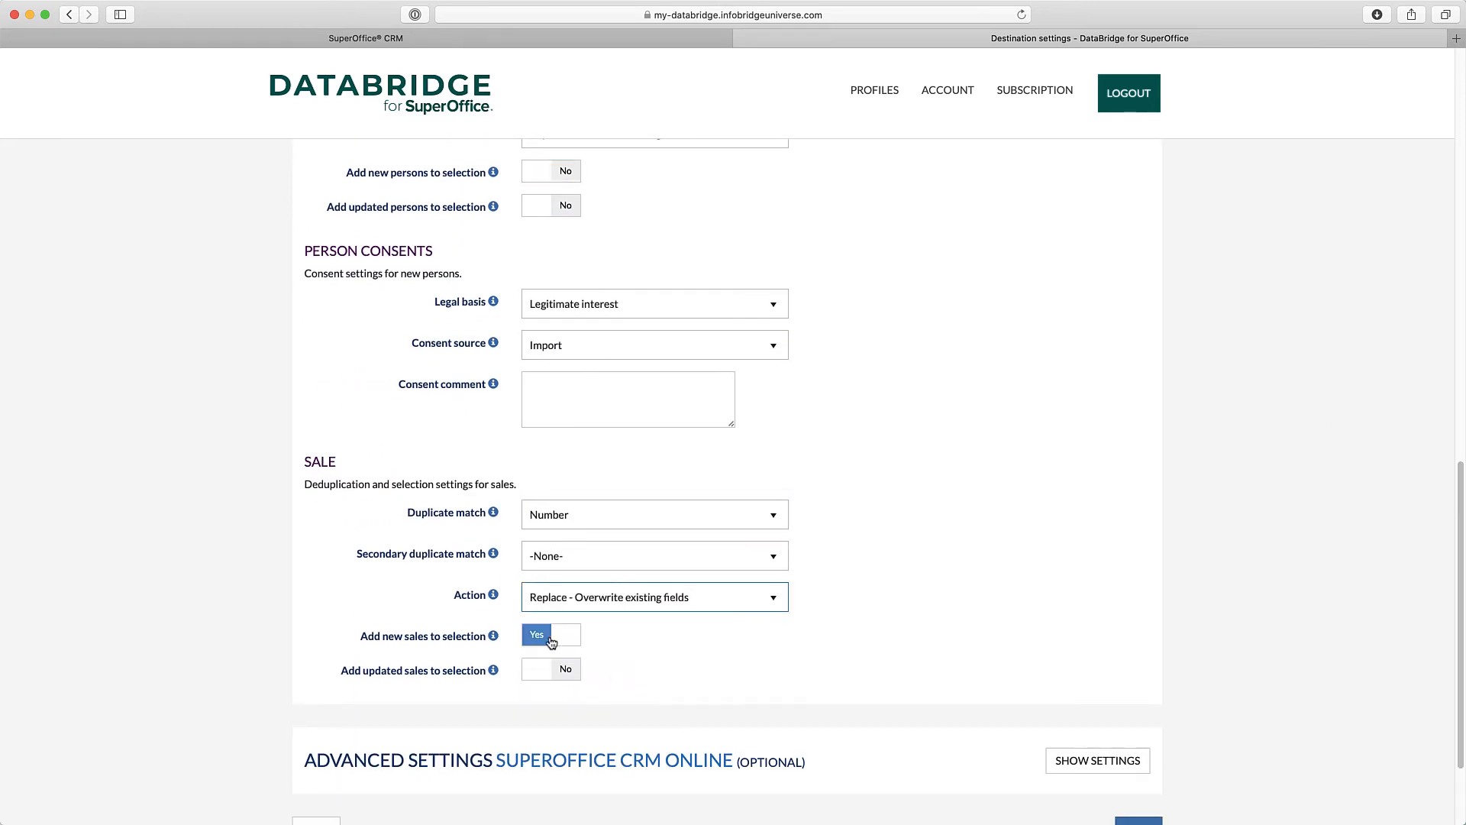
left_click(565, 638)
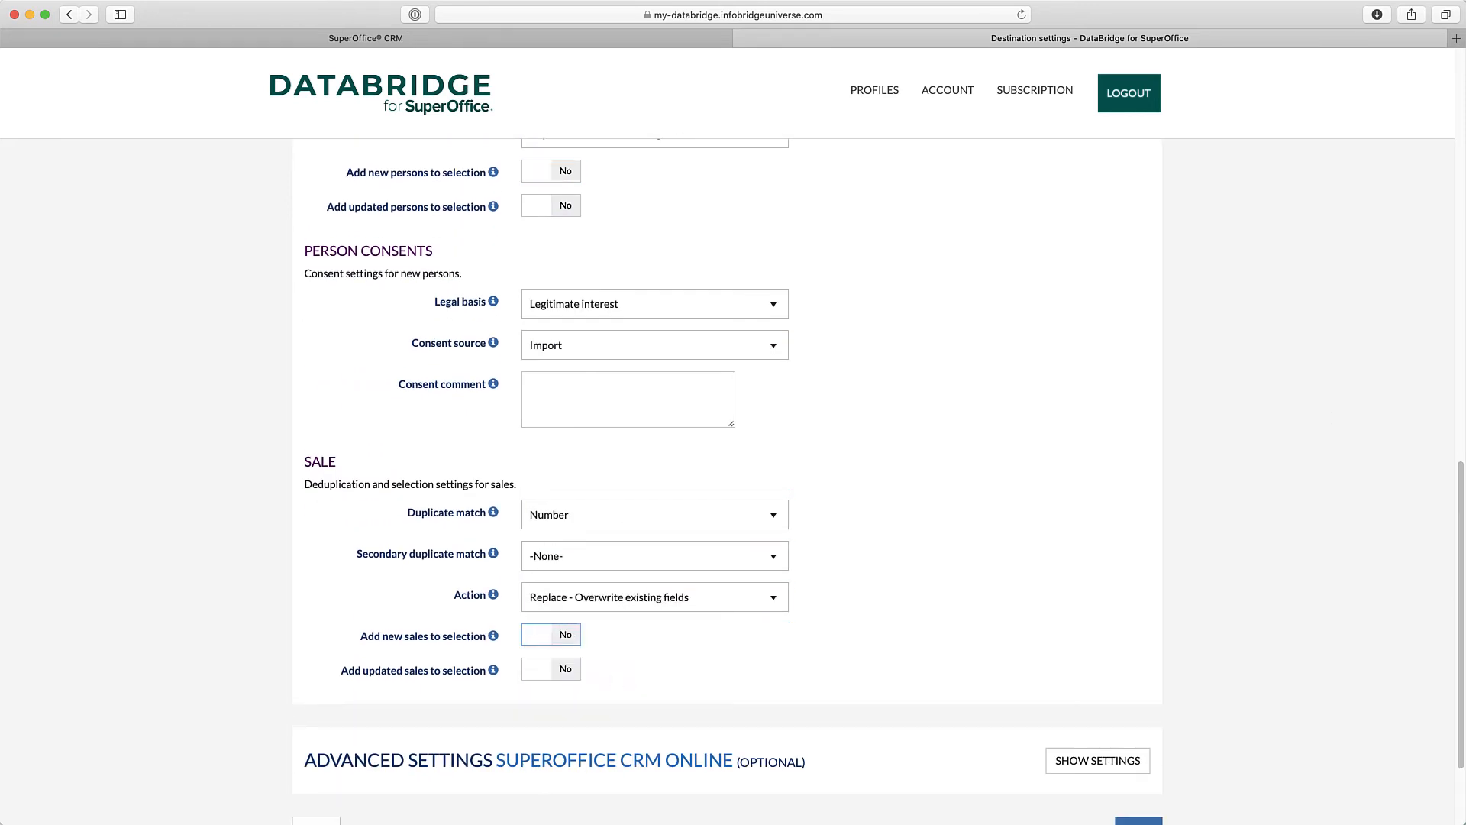
- Choose the second listed user as default sale owner in the advanced SuperOffice CRM Online settings and continue to Profile Settings
scroll(1367, 688, "down", 3)
left_click(1099, 624)
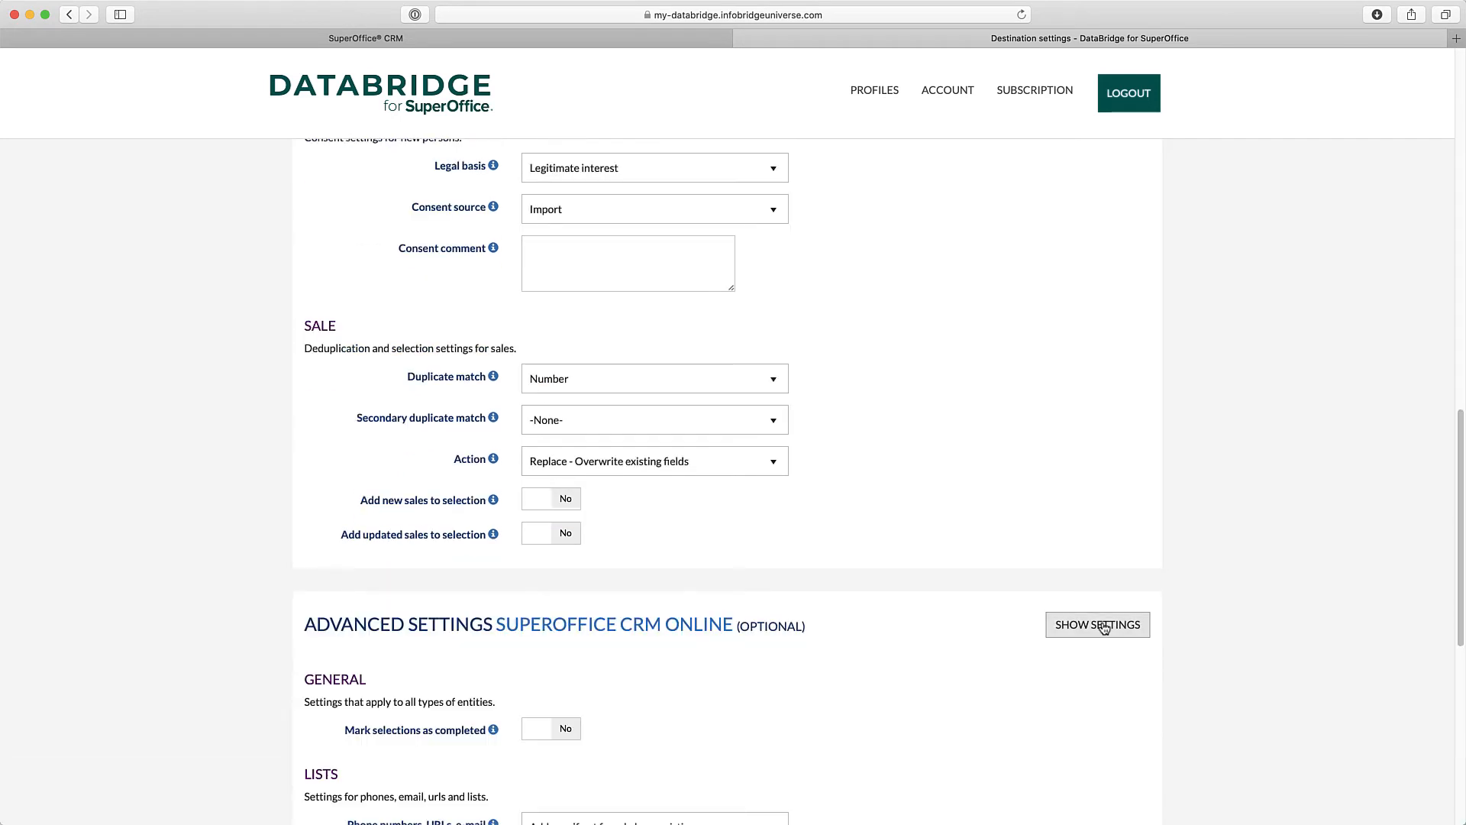
scroll(1451, 431, "down", 5)
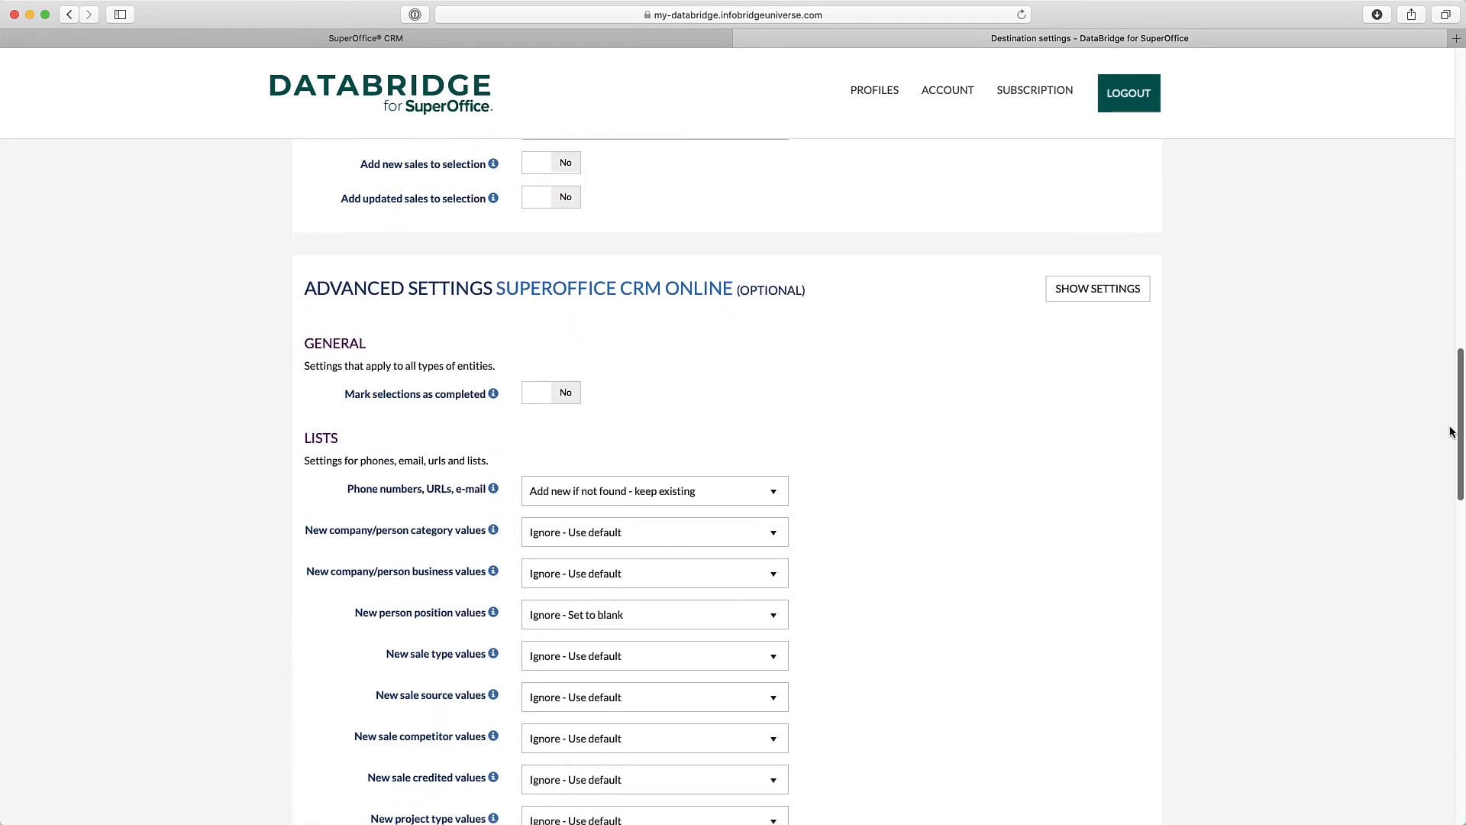
left_click_drag(1450, 432, 1430, 667)
left_click(772, 379)
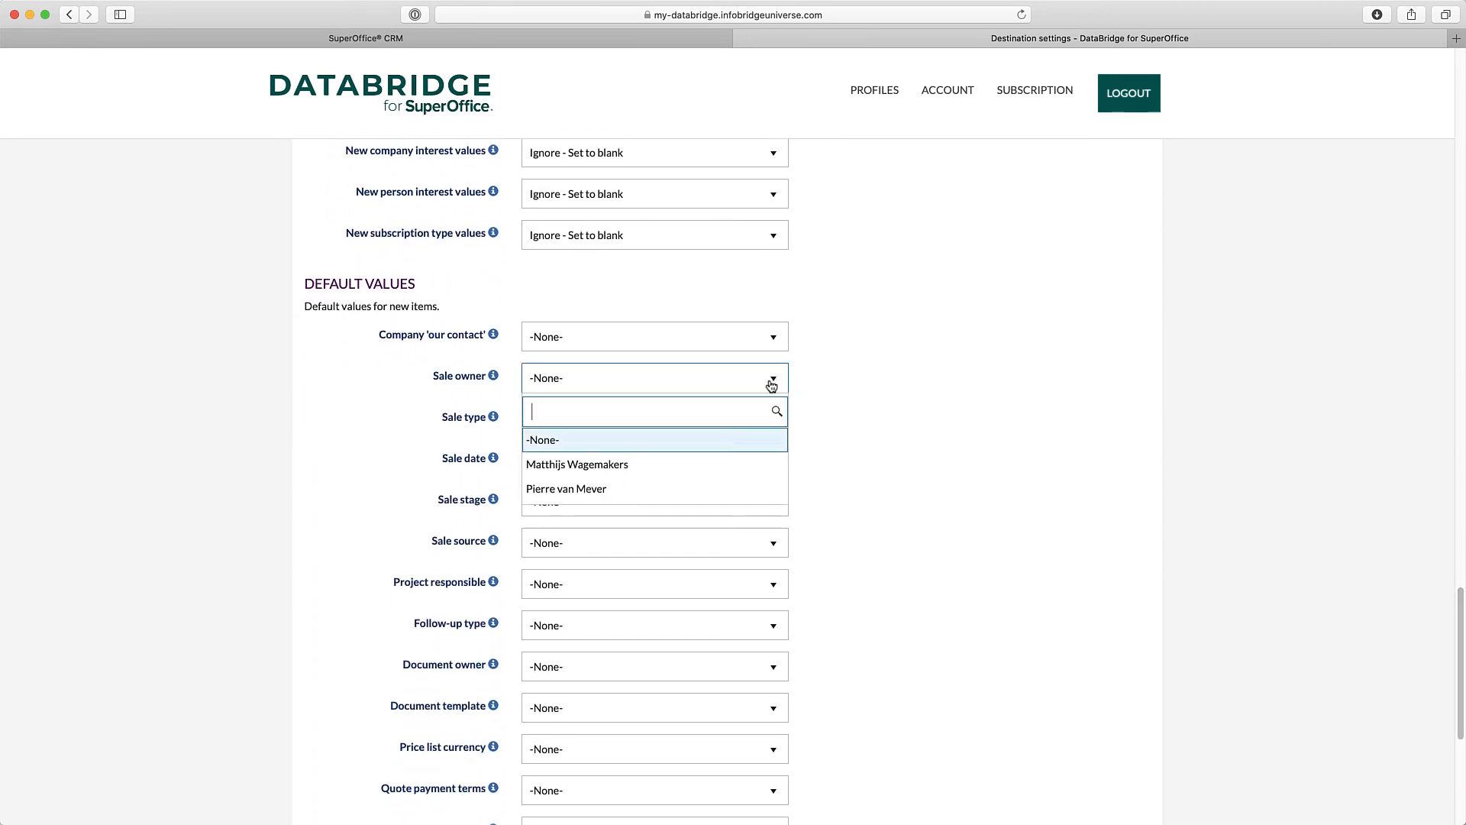
left_click(688, 498)
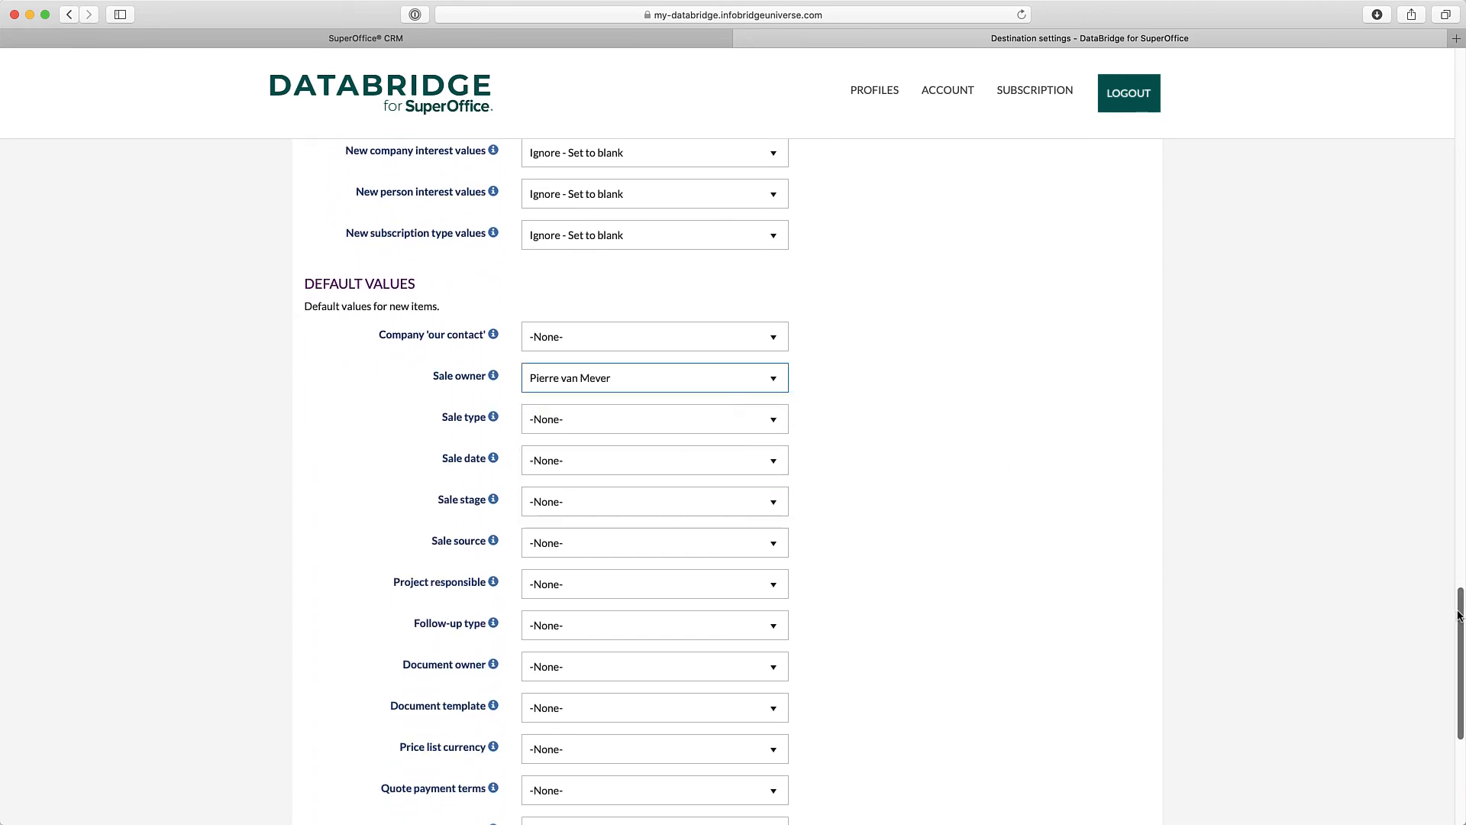
left_click_drag(1459, 614, 1458, 698)
left_click(1137, 693)
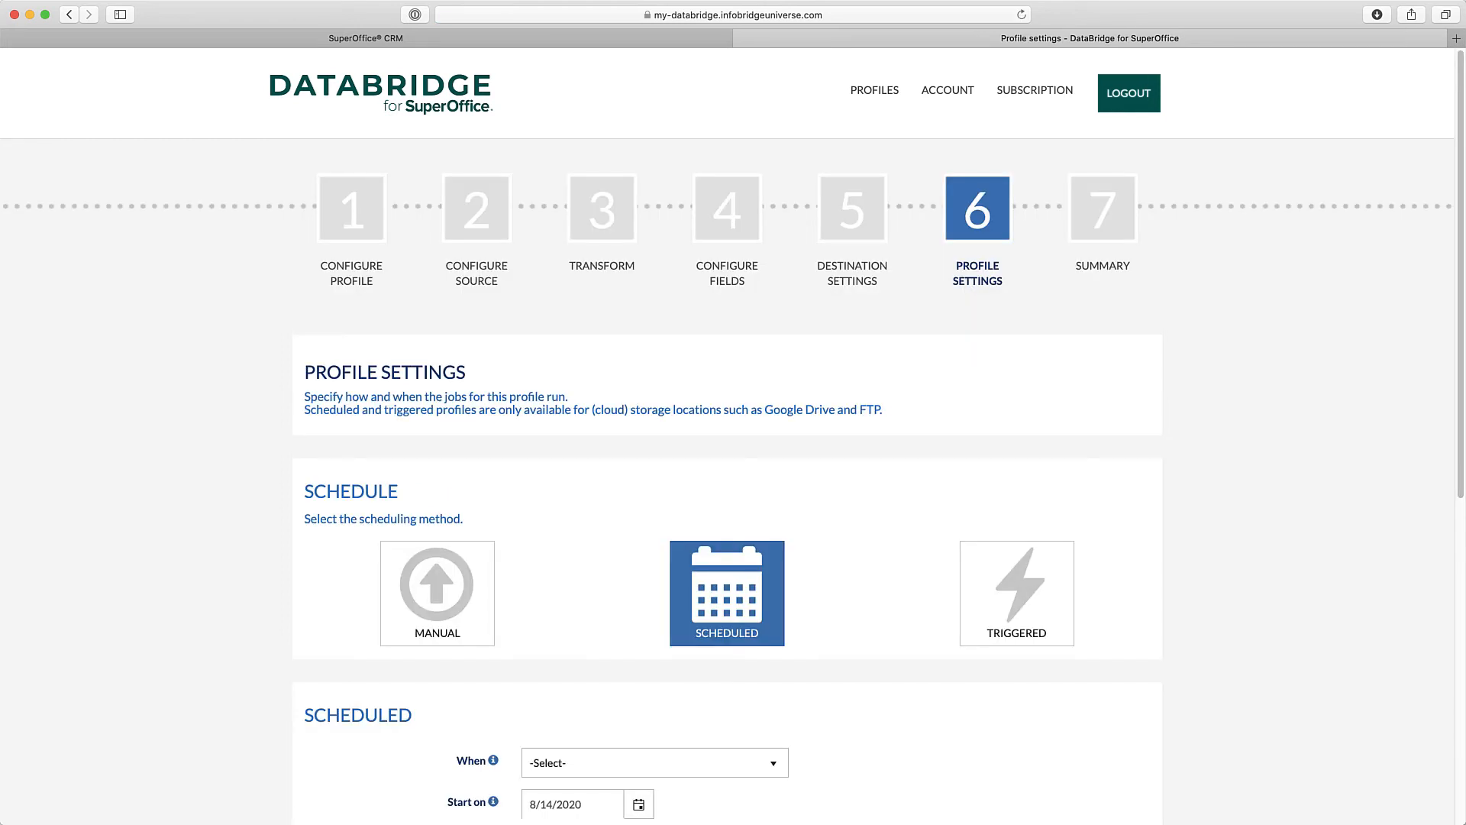
- Compare the options of the Manual and Triggered scheduling methods and return to Scheduled
left_click(437, 592)
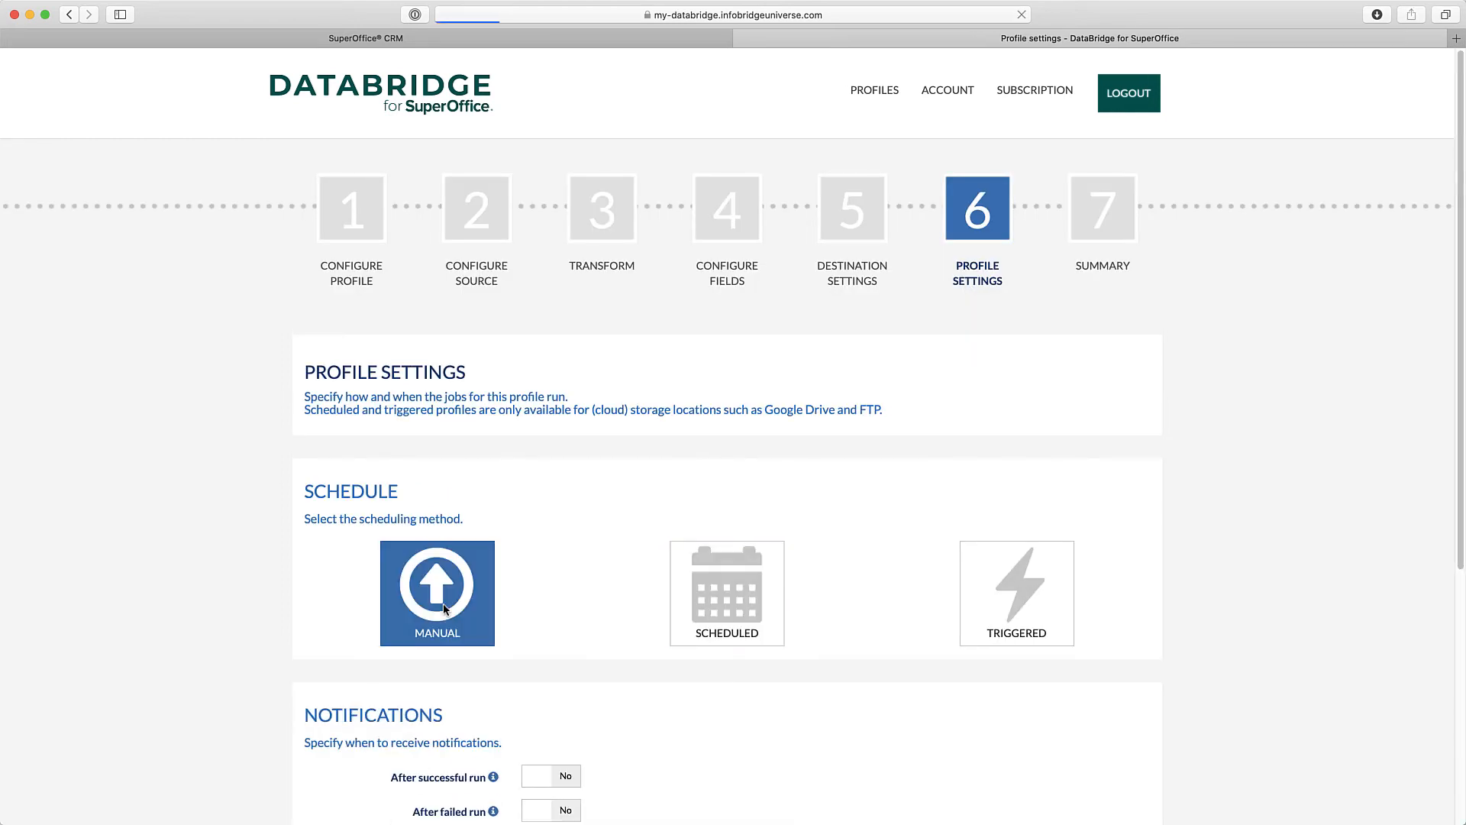
left_click(723, 595)
left_click(1025, 616)
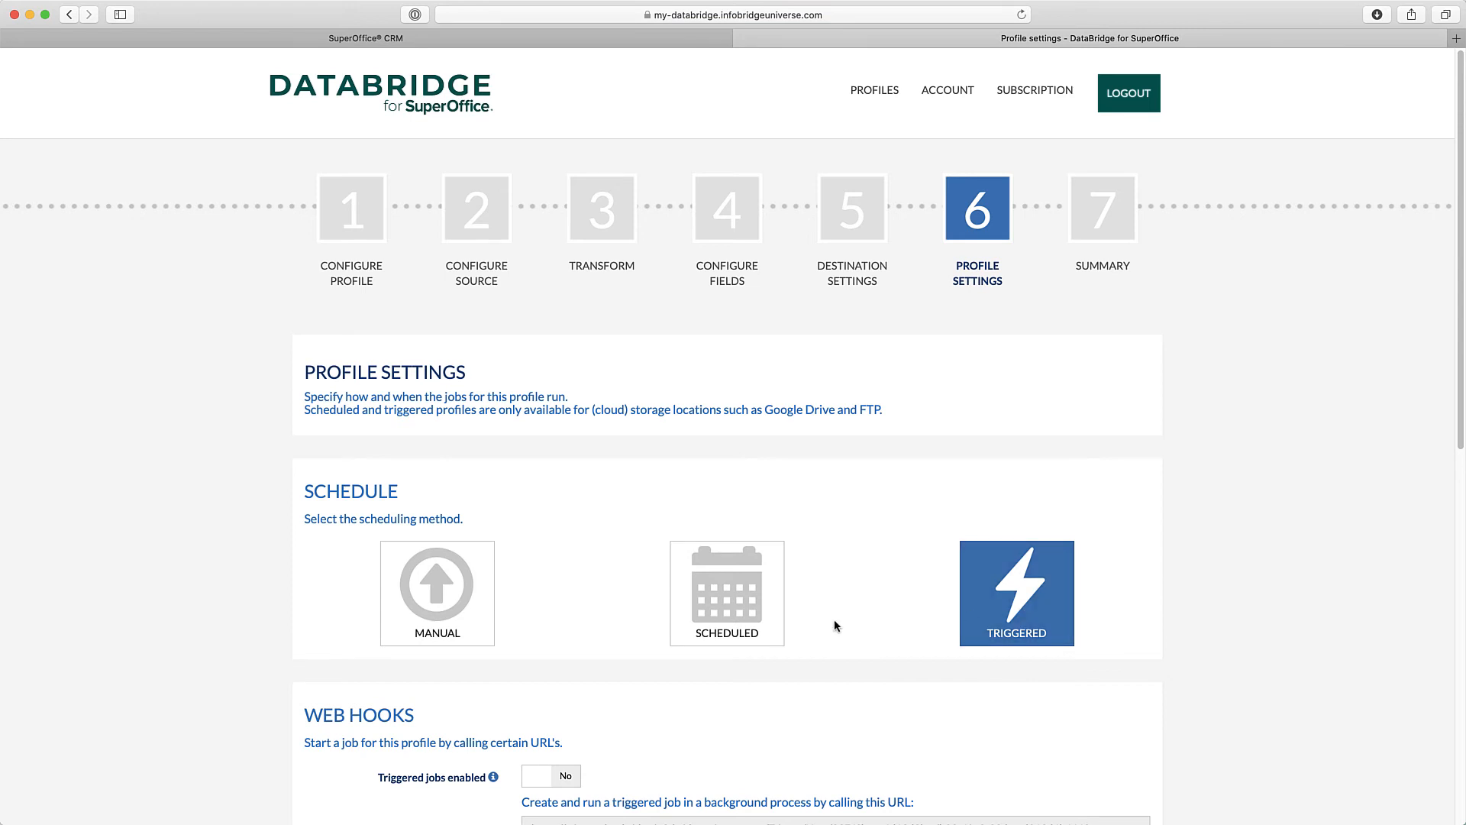
left_click(729, 619)
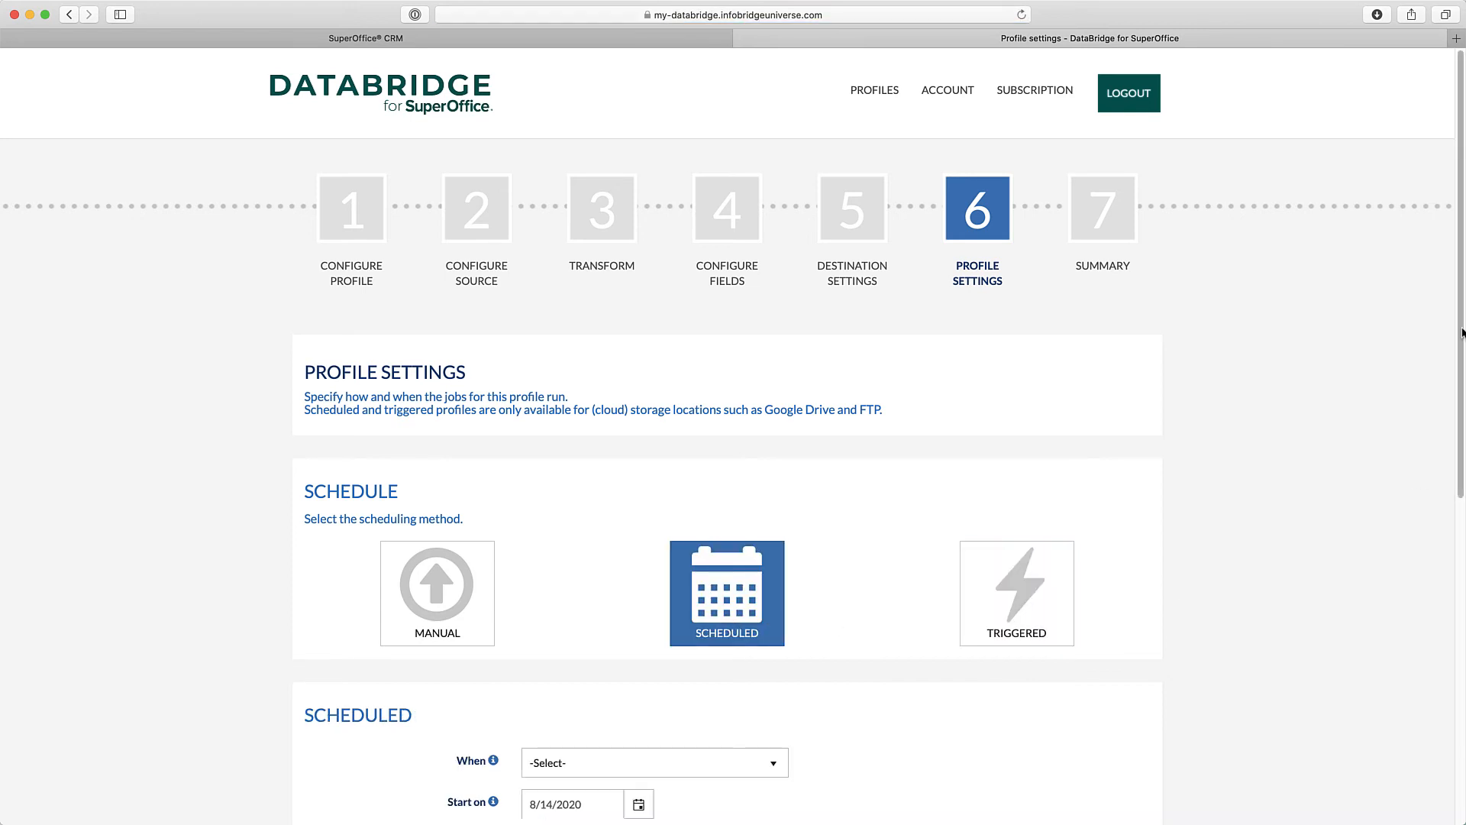
- Schedule the profile to run Daily at 2:00 AM and continue to the Summary
scroll(1460, 471, "down", 5)
left_click(772, 513)
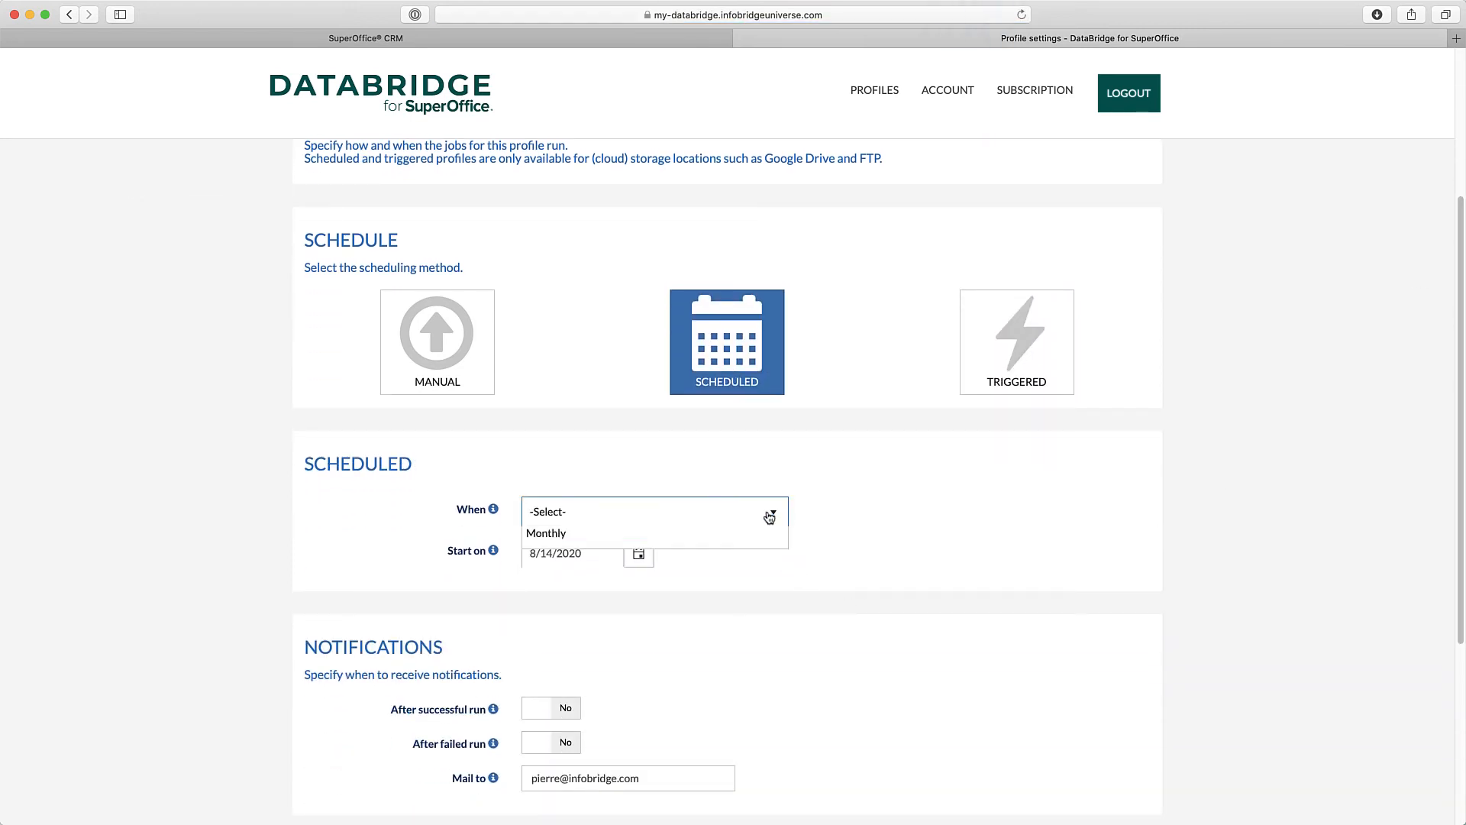
left_click(682, 592)
left_click(638, 594)
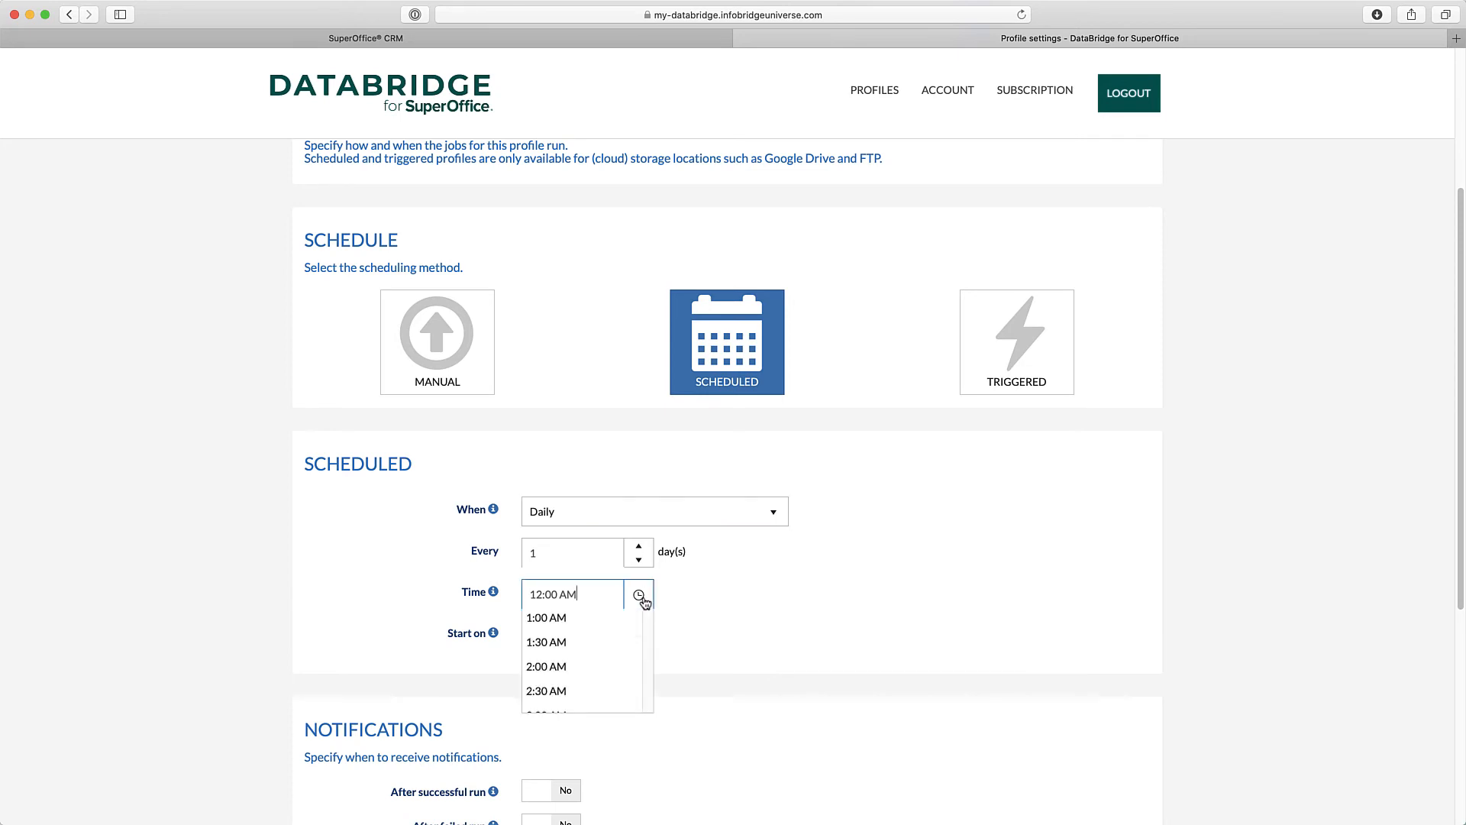
left_click(582, 729)
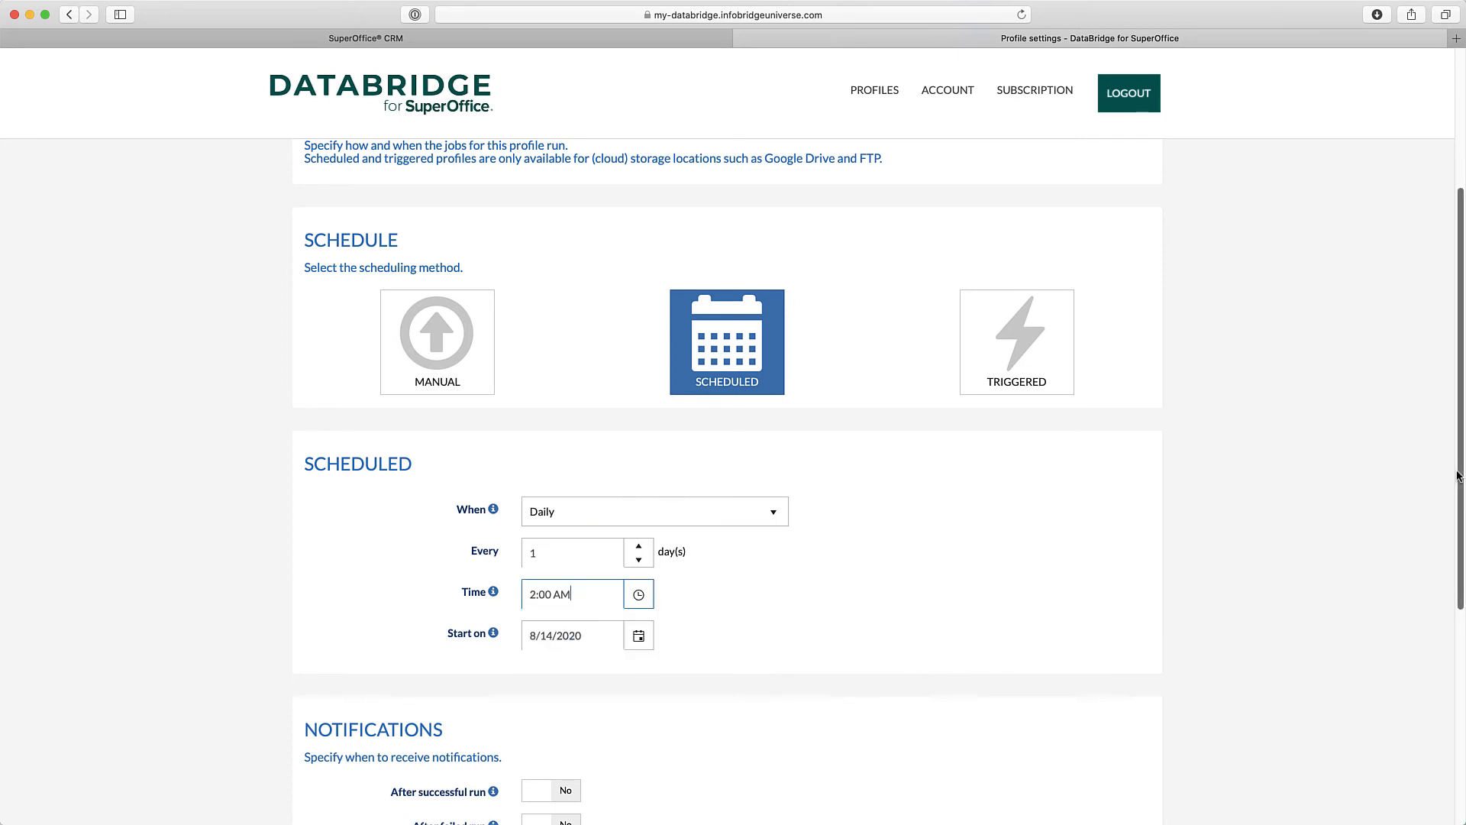
scroll(1450, 576, "down", 4)
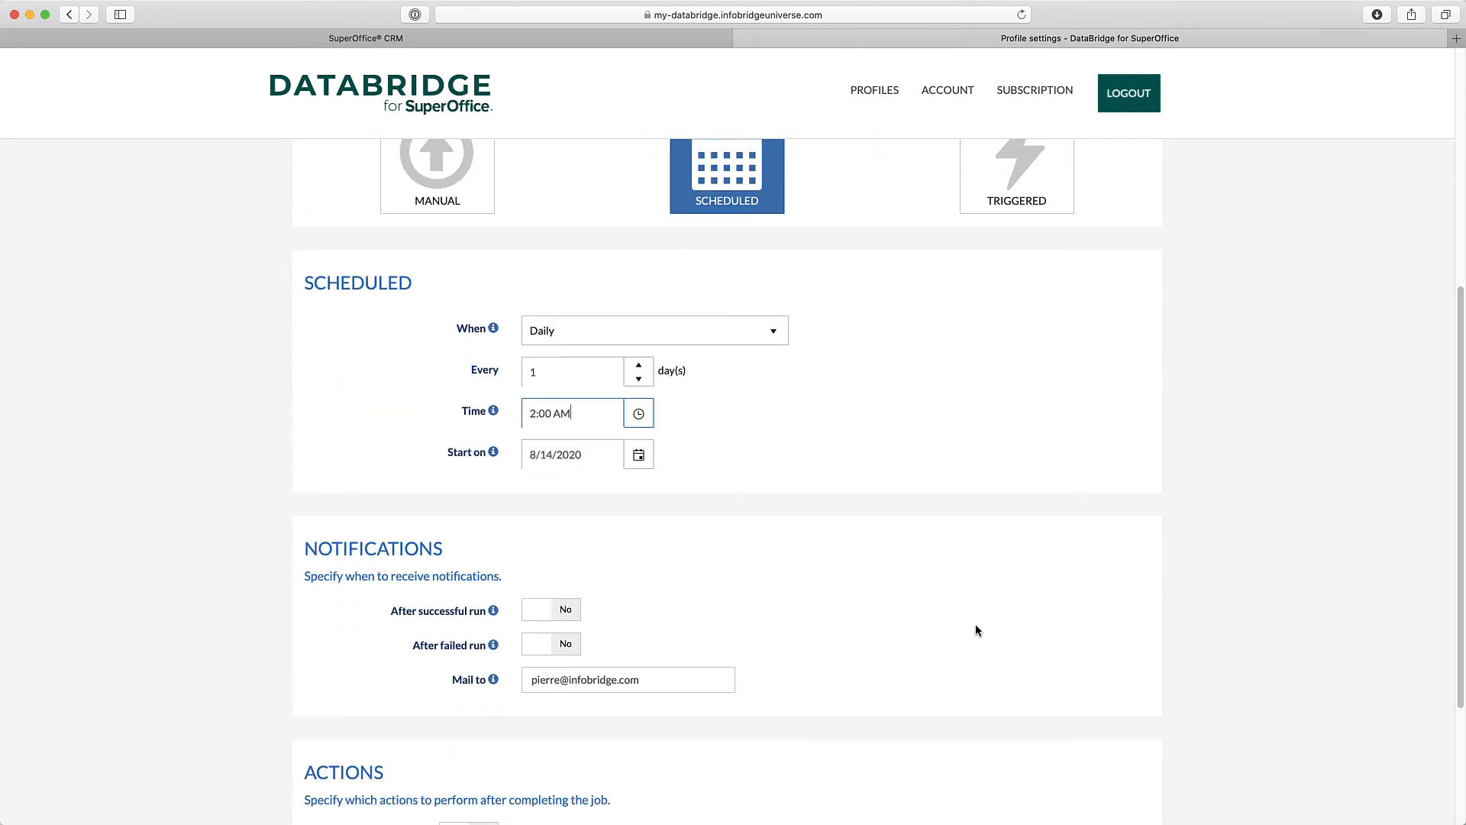
scroll(1449, 655, "down", 5)
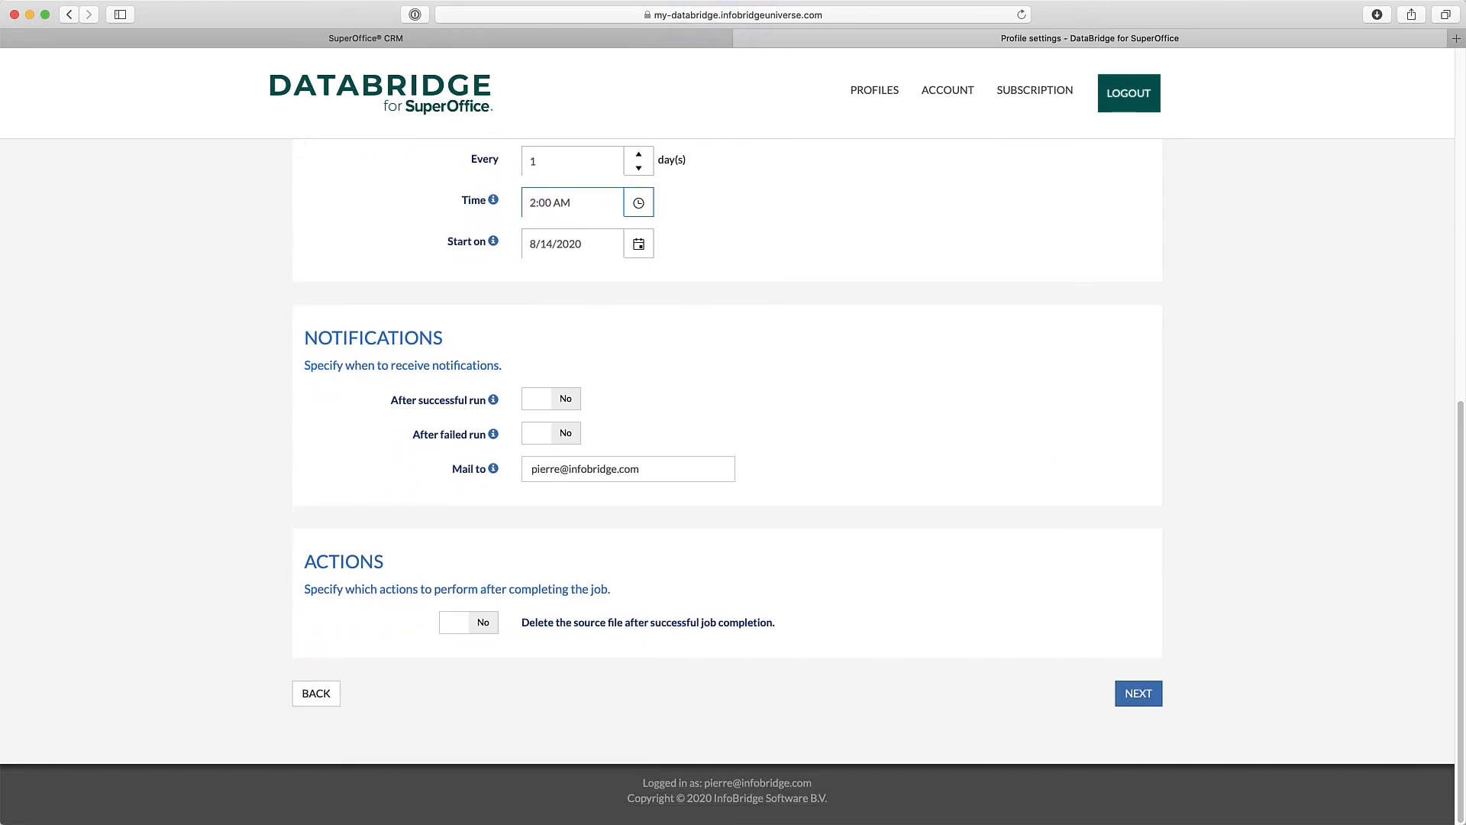
left_click(1150, 693)
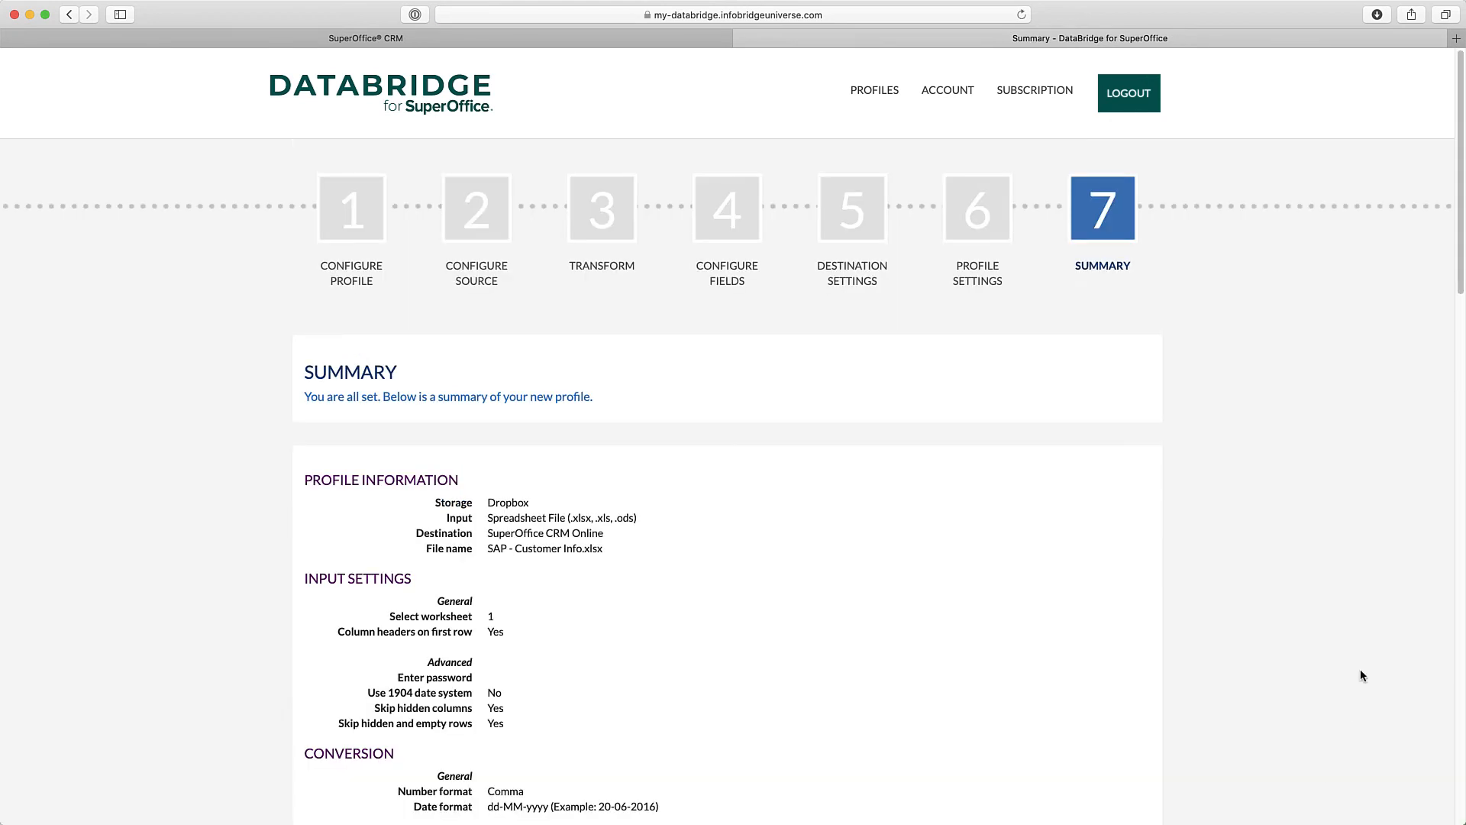
- Review the profile summary down to the field configuration and save the profile
scroll(1462, 671, "down", 20)
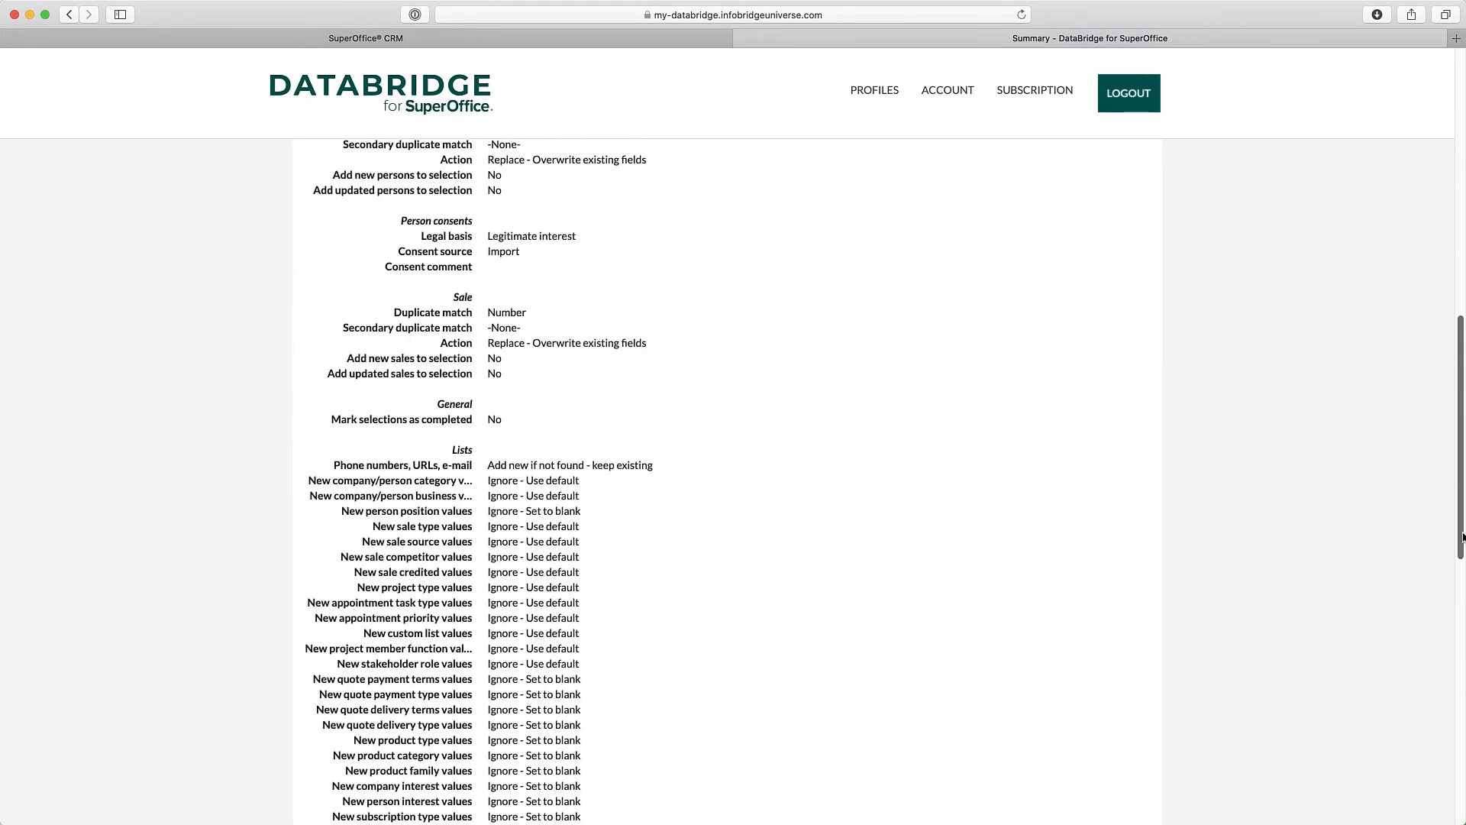
scroll(1462, 670, "down", 6)
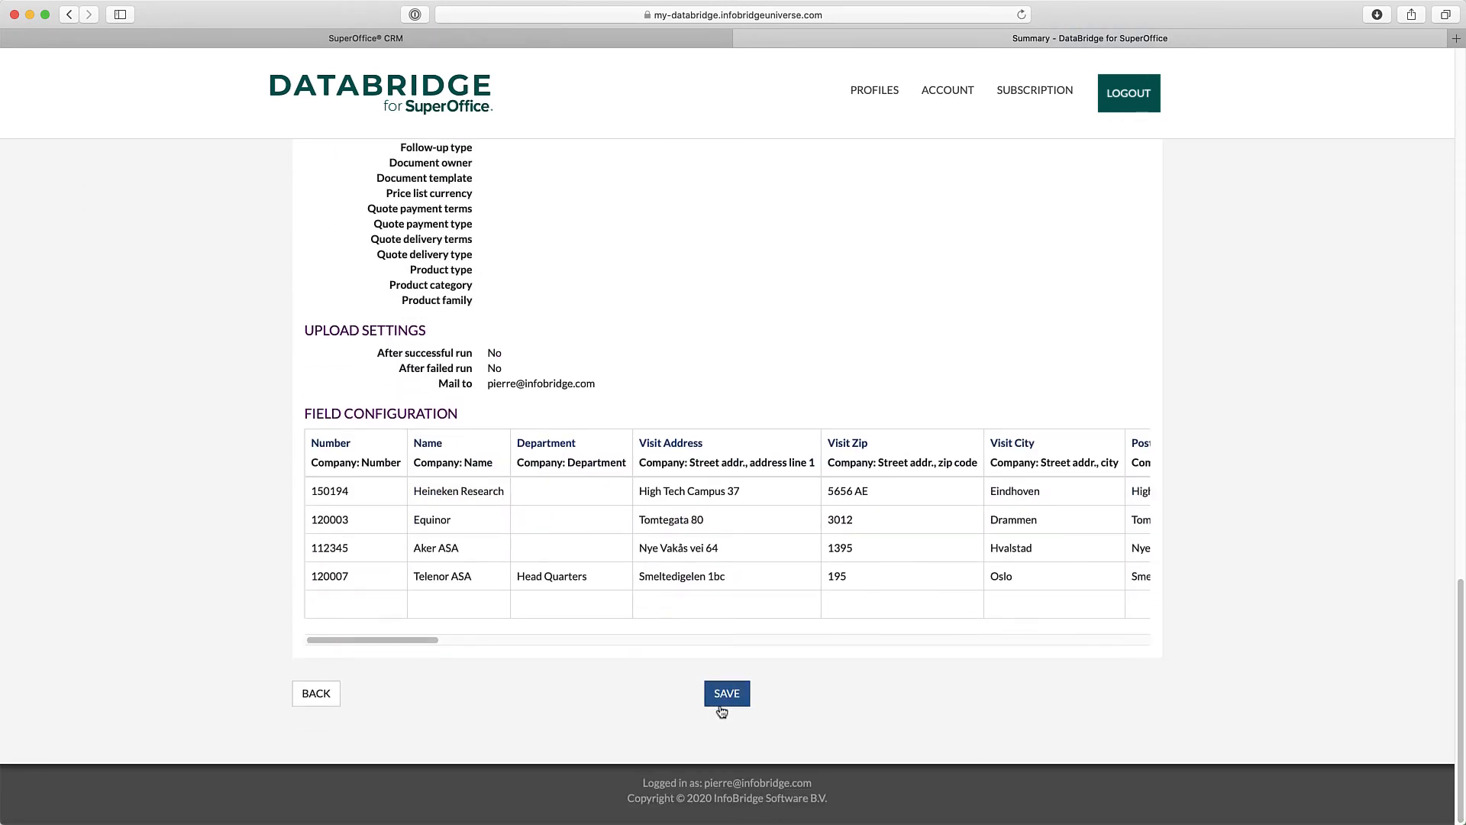
left_click(726, 694)
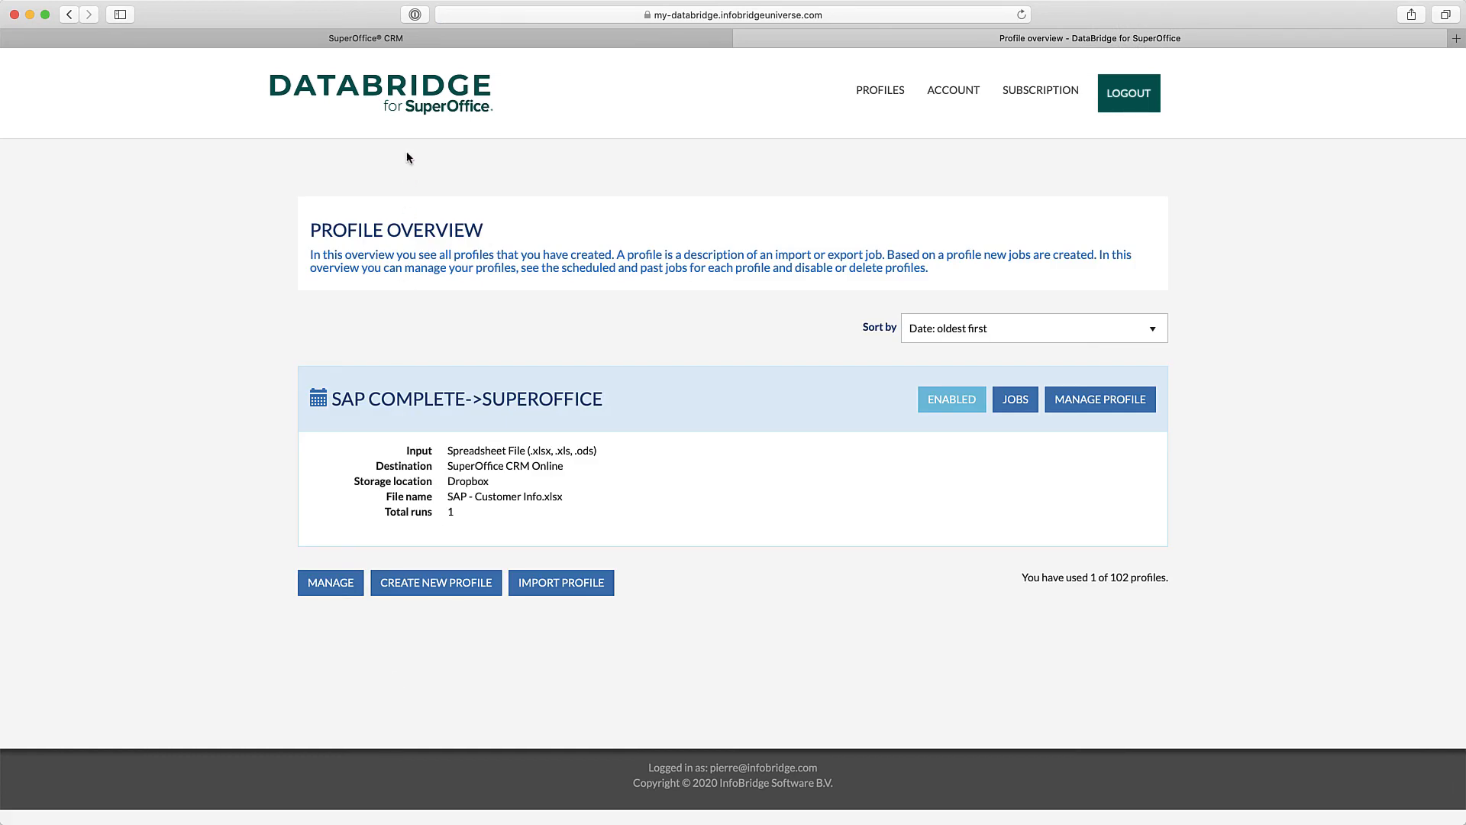
left_click(398, 34)
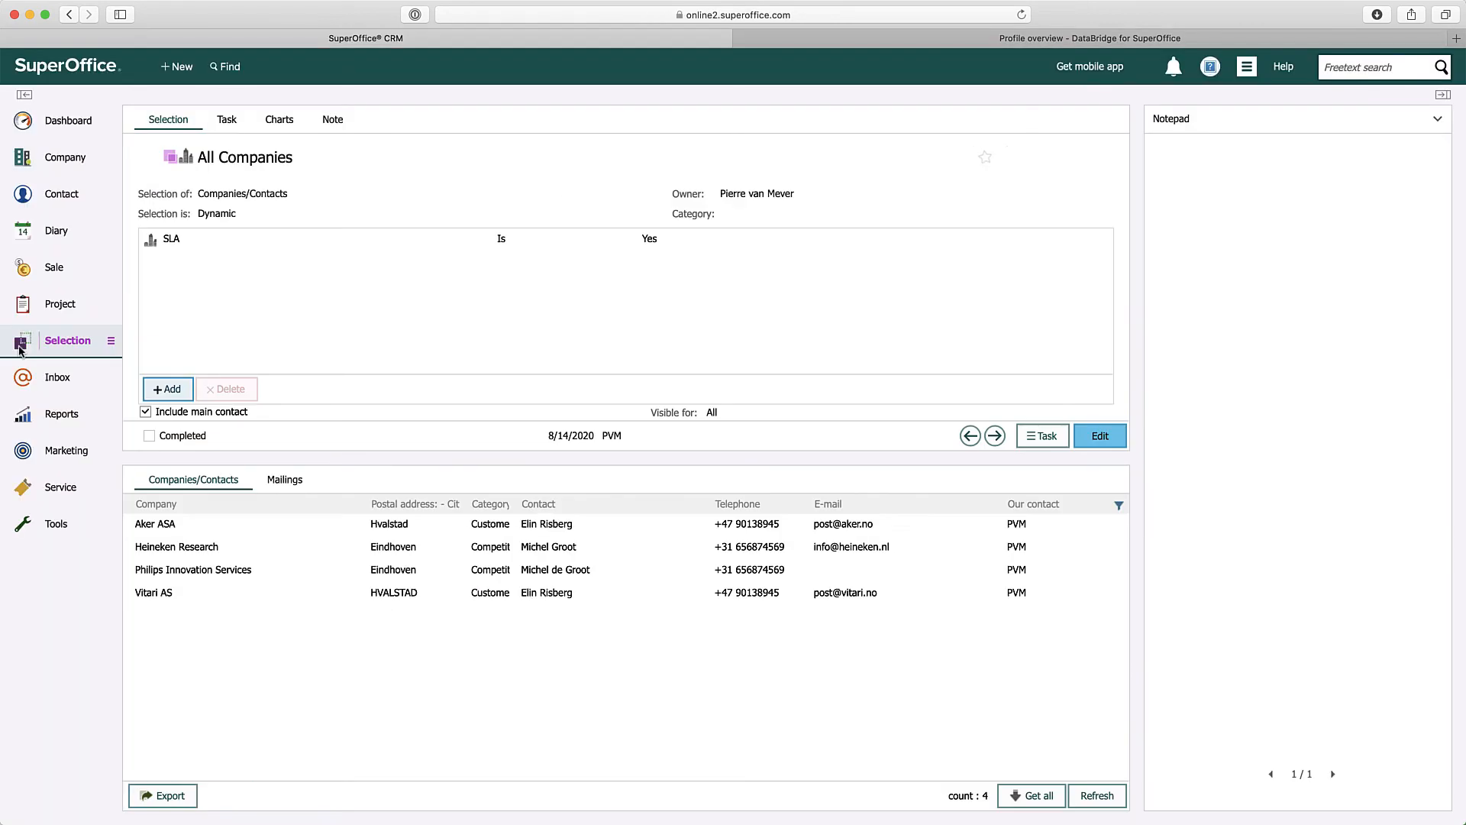
left_click(69, 342)
left_click(122, 447)
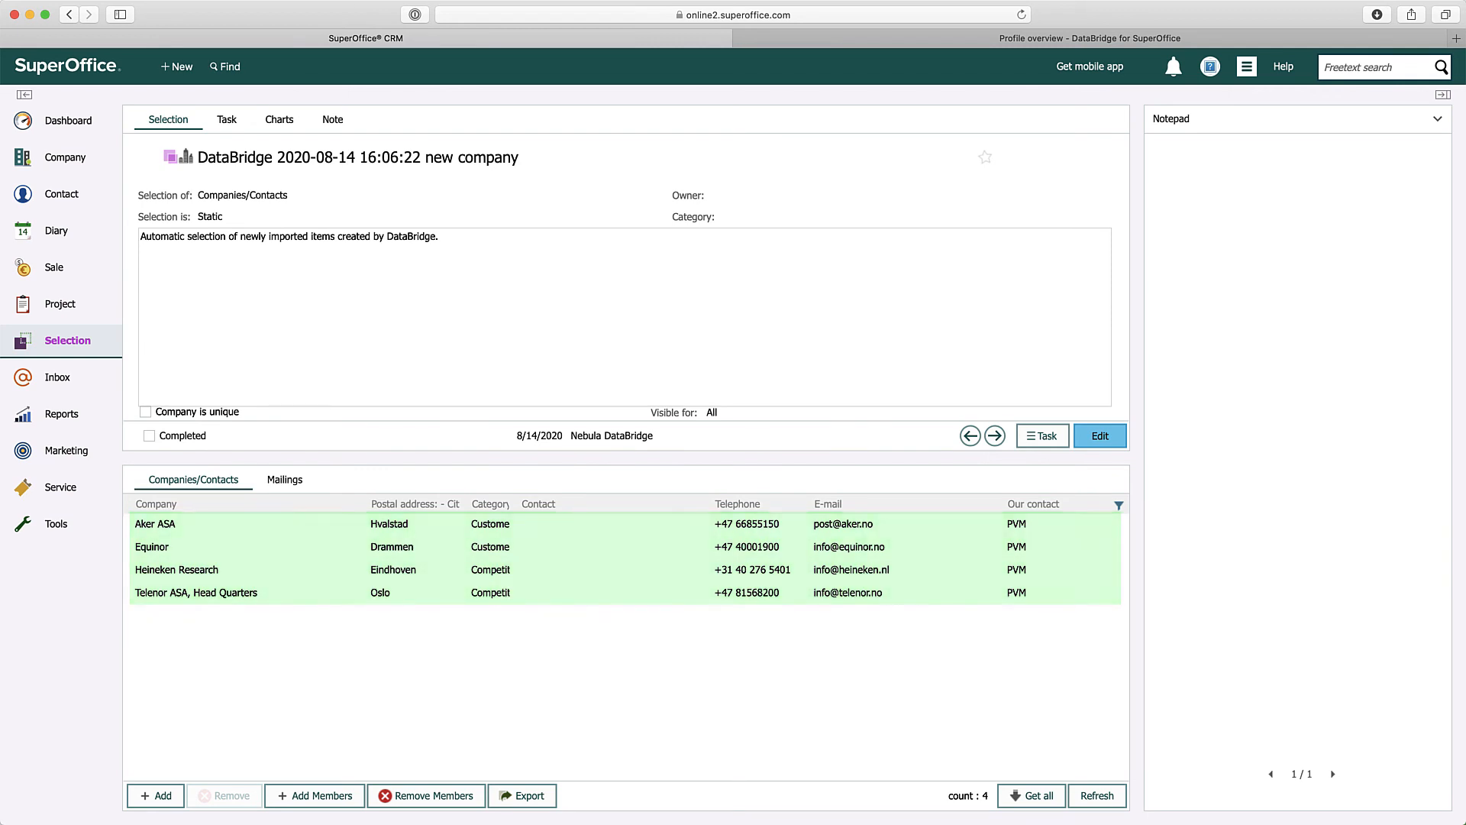
- Open the imported Equinor company and examine its additional finance and ERP details and its sales
double_click(187, 551)
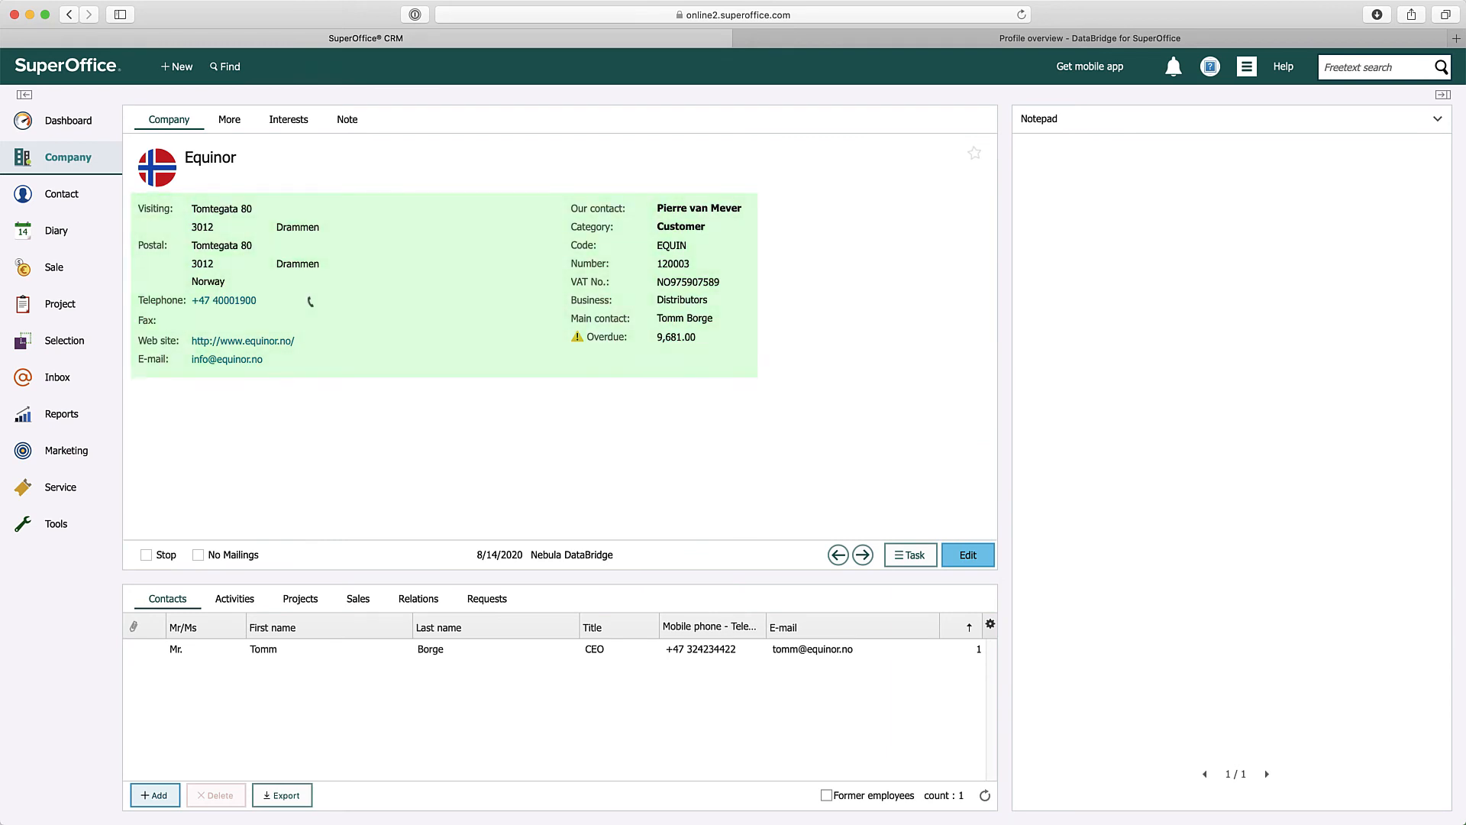
left_click(232, 120)
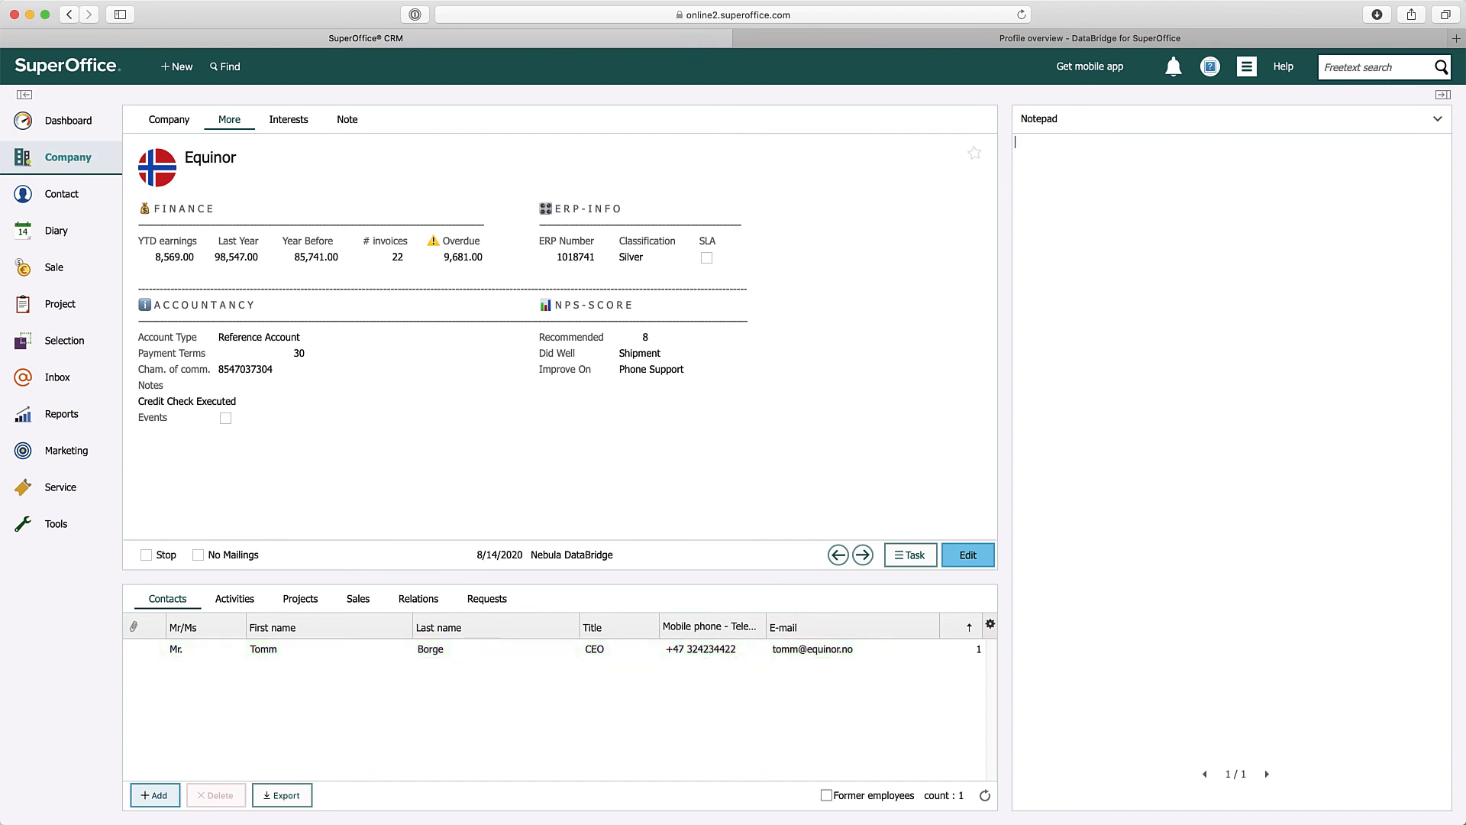
left_click(366, 601)
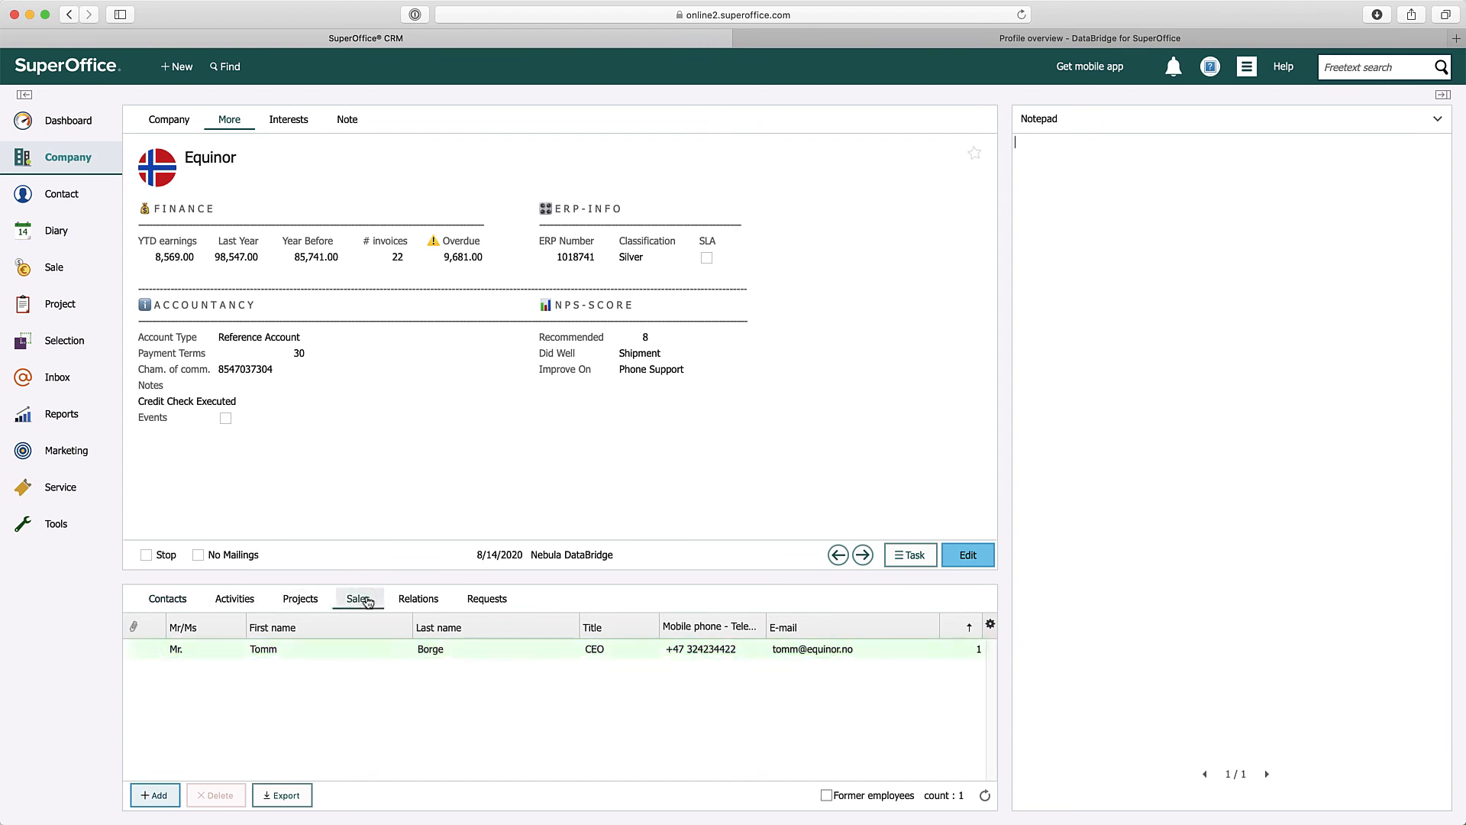